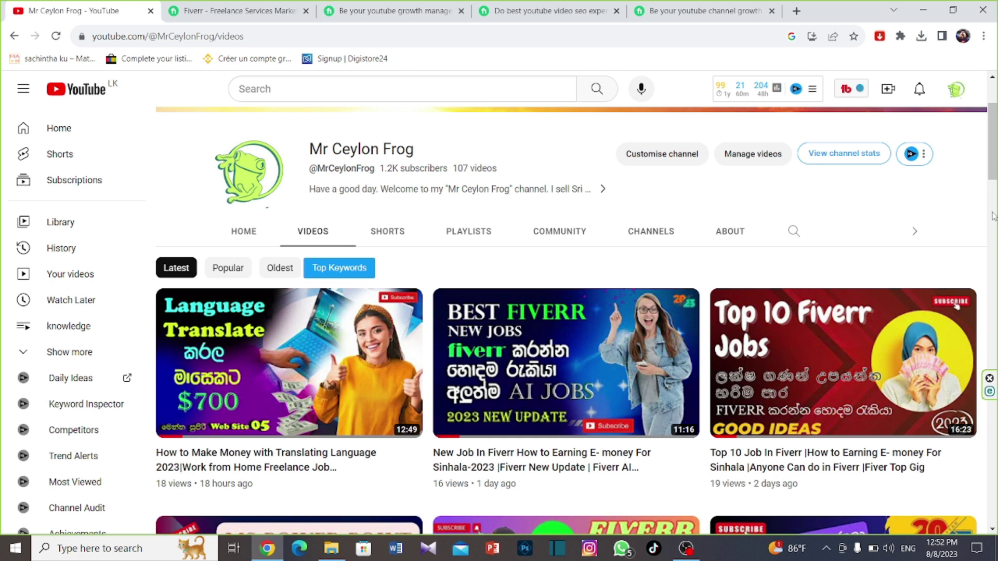
- Switch to the Fiverr page, open the account's own profile, and start the seller onboarding up to the personal info form
{"action": "key", "text": "ctrl+Tab"}
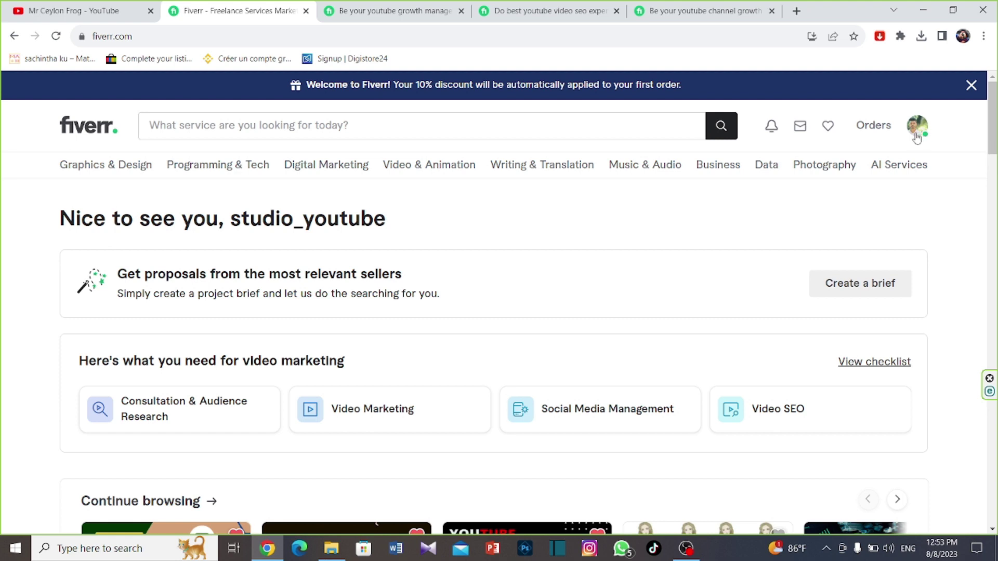
{"action": "left_click", "coordinate": [918, 131]}
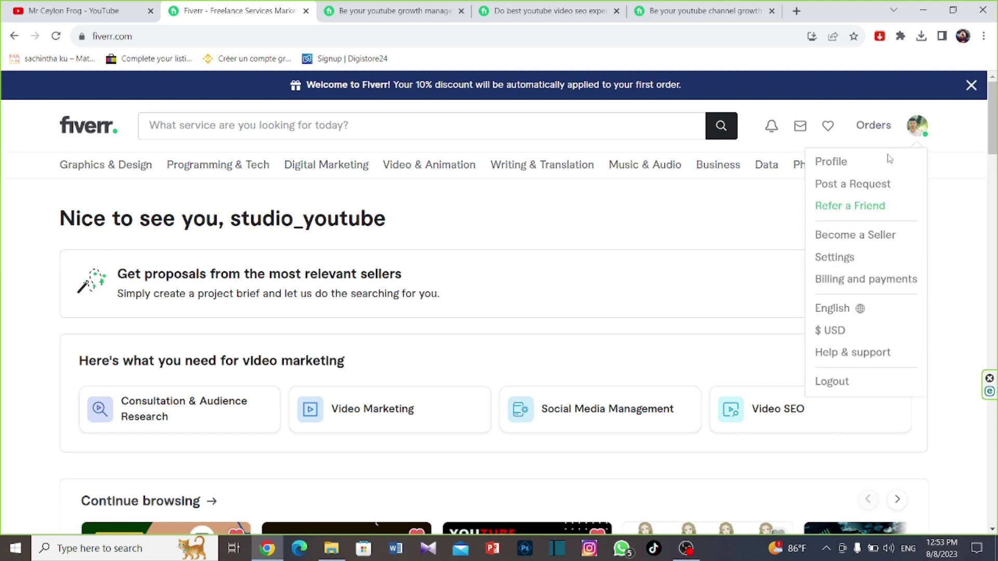
{"action": "left_click", "coordinate": [828, 167]}
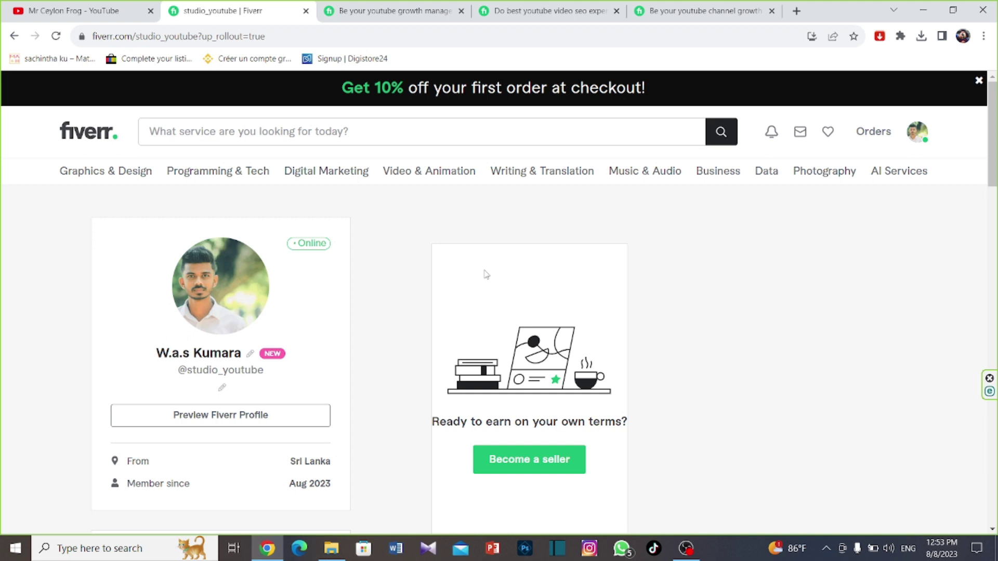
{"action": "left_click", "coordinate": [549, 467]}
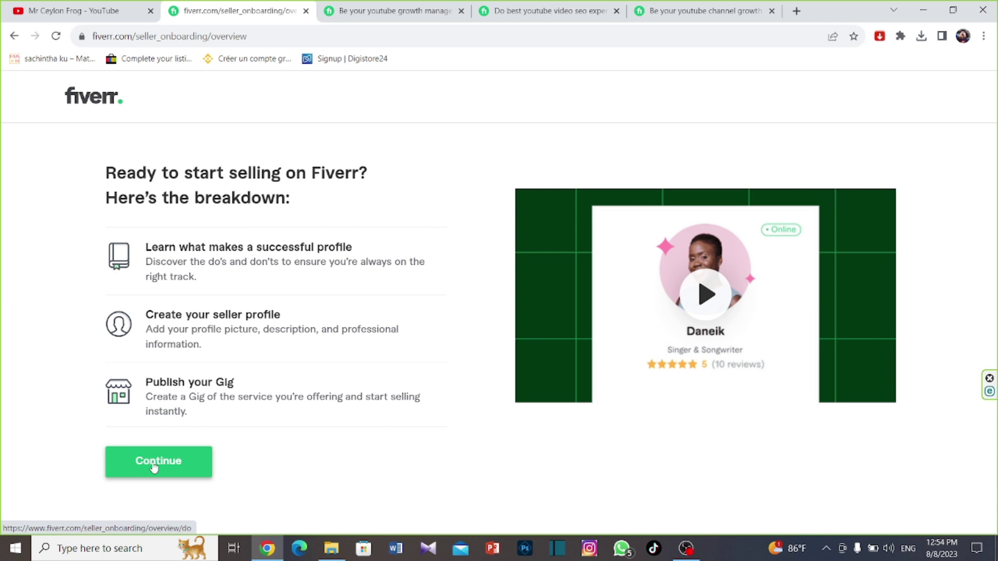
{"action": "left_click", "coordinate": [154, 466]}
- Accept the already filled personal and professional info of the seller profile and continue to the linked accounts
{"action": "scroll", "coordinate": [616, 368], "scroll_direction": "down", "scroll_amount": 3}
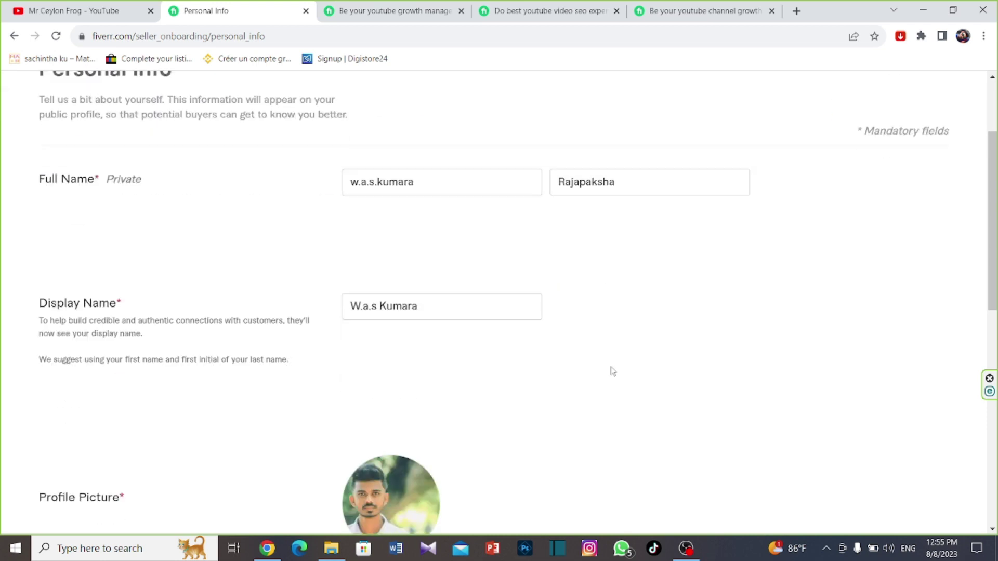
{"action": "scroll", "coordinate": [613, 370], "scroll_direction": "down", "scroll_amount": 10}
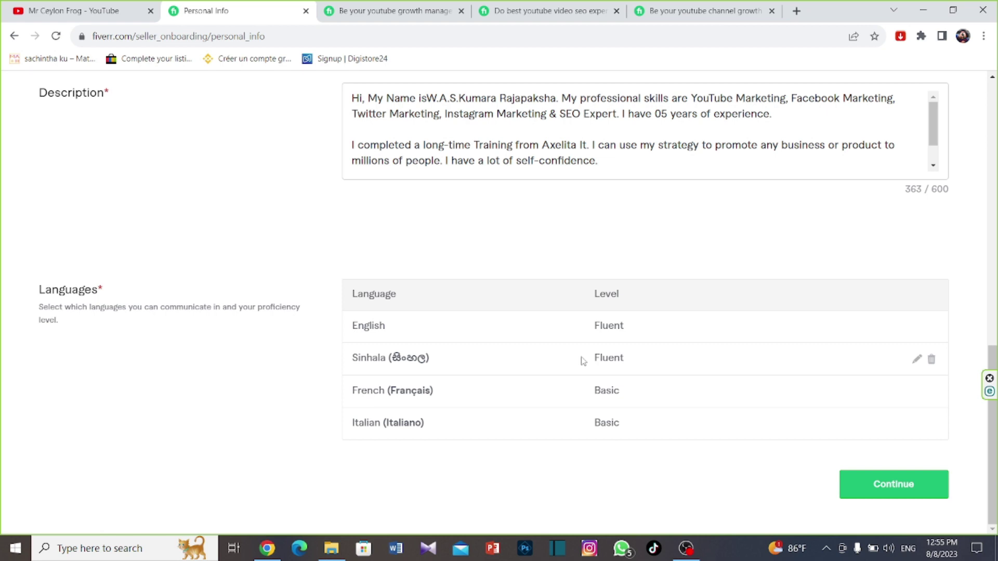
{"action": "left_click", "coordinate": [917, 498]}
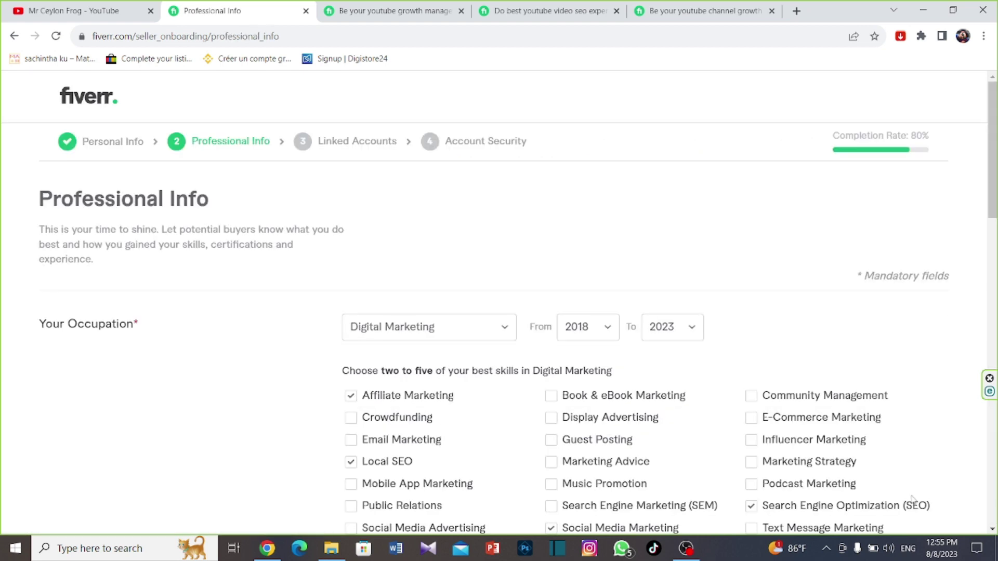
{"action": "scroll", "coordinate": [633, 229], "scroll_direction": "down", "scroll_amount": 9}
{"action": "scroll", "coordinate": [633, 230], "scroll_direction": "down", "scroll_amount": 6}
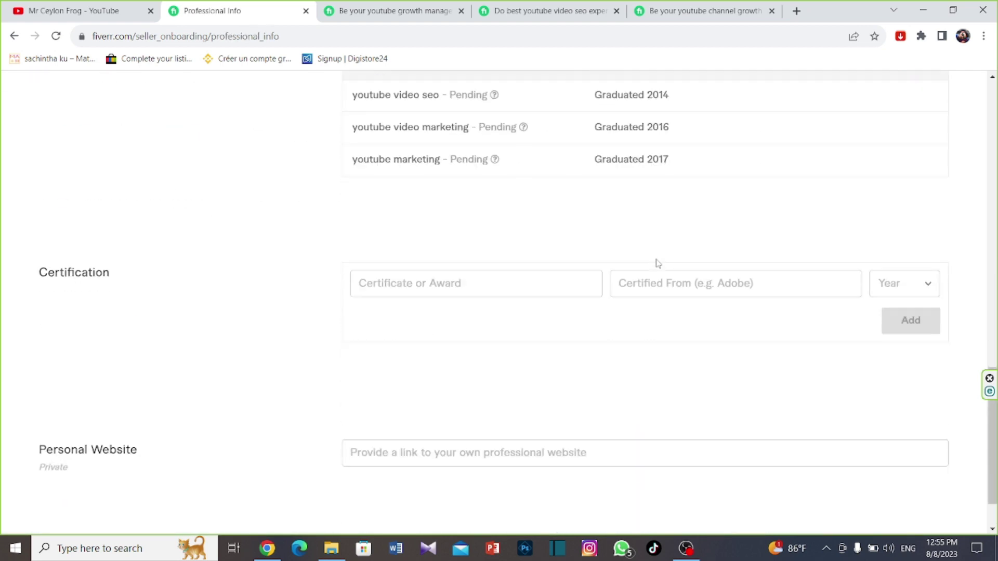
{"action": "scroll", "coordinate": [657, 263], "scroll_direction": "down", "scroll_amount": 1}
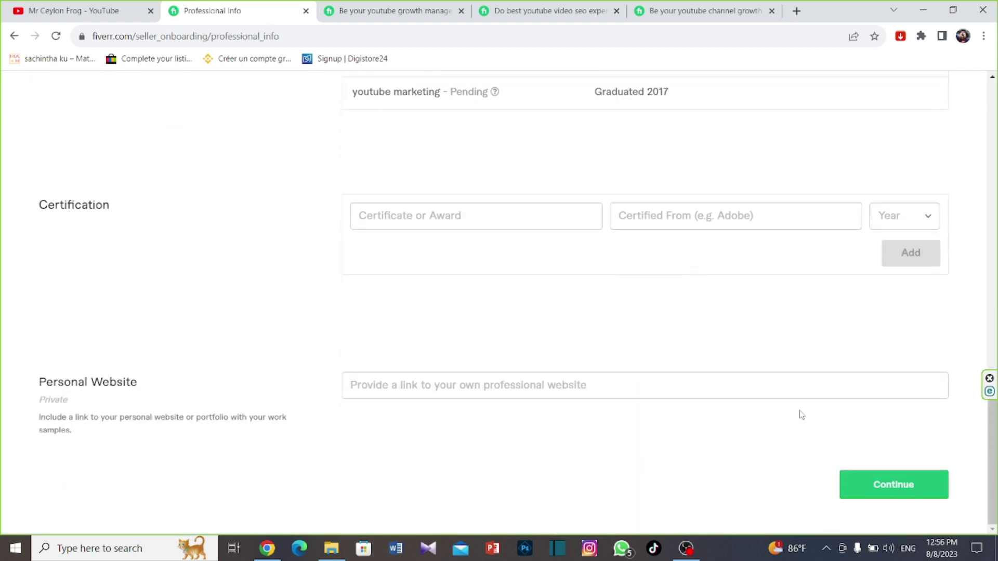
{"action": "left_click", "coordinate": [863, 494]}
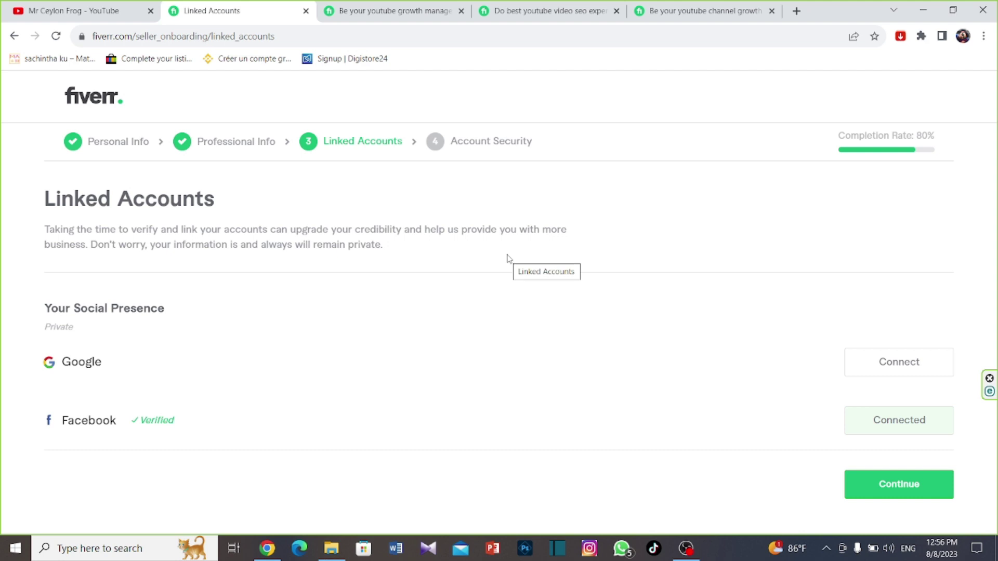
- Continue past the linked accounts, complete the seller profile, and go on to creating the first gig
{"action": "left_click", "coordinate": [913, 498]}
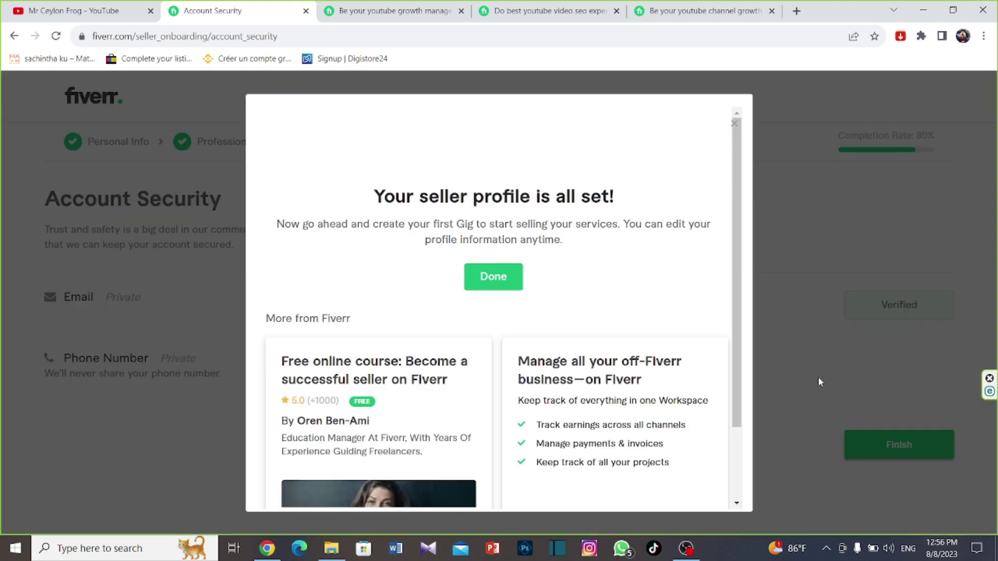
{"action": "left_click", "coordinate": [508, 283]}
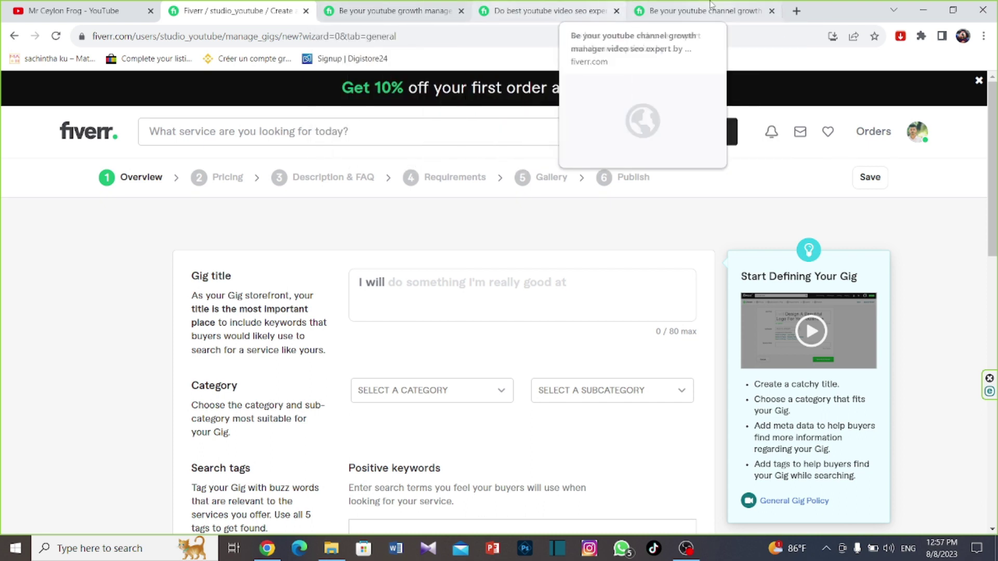
{"action": "left_click", "coordinate": [395, 307]}
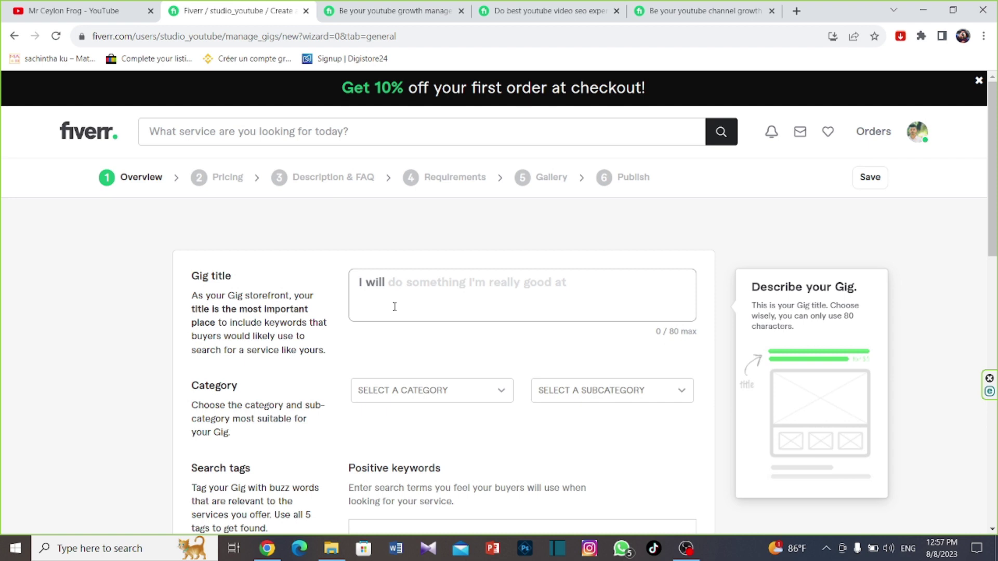
{"action": "left_click", "coordinate": [505, 345]}
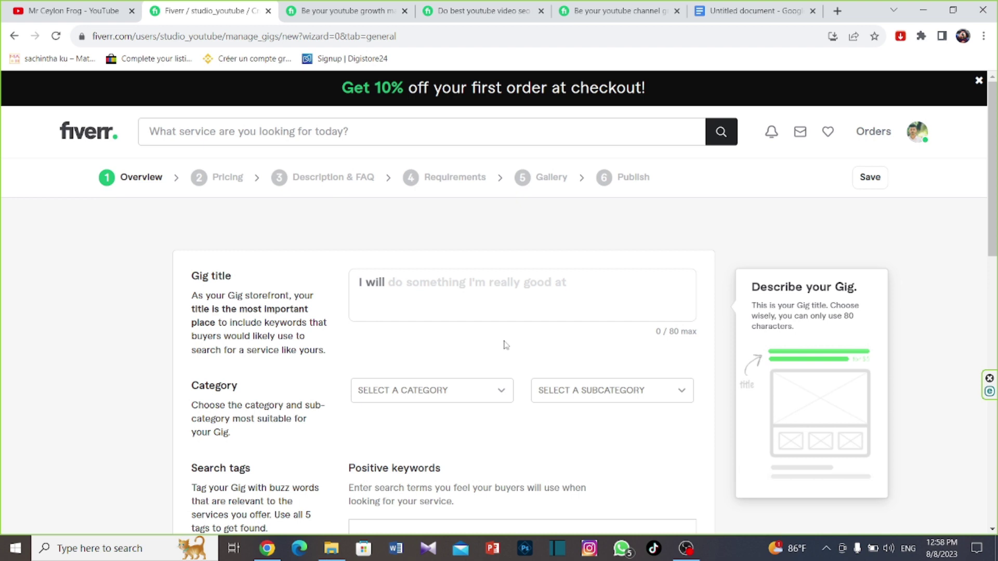
- Look through the opened YouTube growth and video SEO gigs of other sellers as references for the gig title
{"action": "mouse_move", "coordinate": [489, 435]}
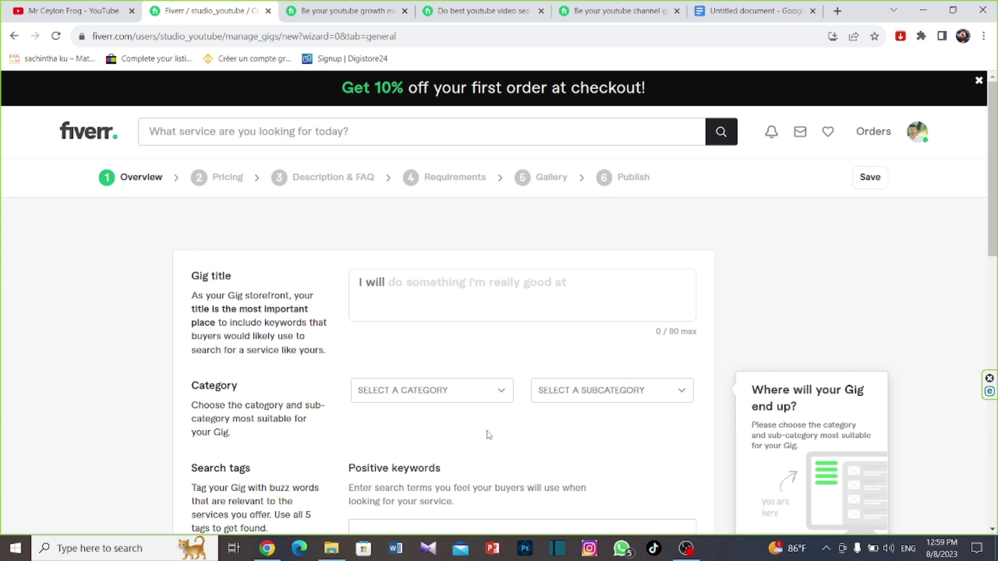
{"action": "left_click", "coordinate": [342, 13]}
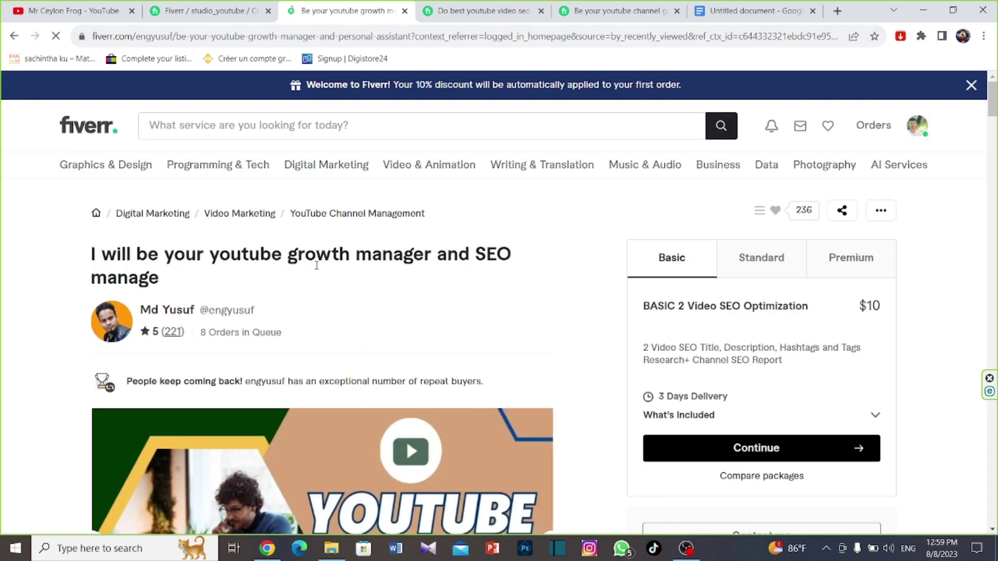
{"action": "left_click", "coordinate": [470, 10]}
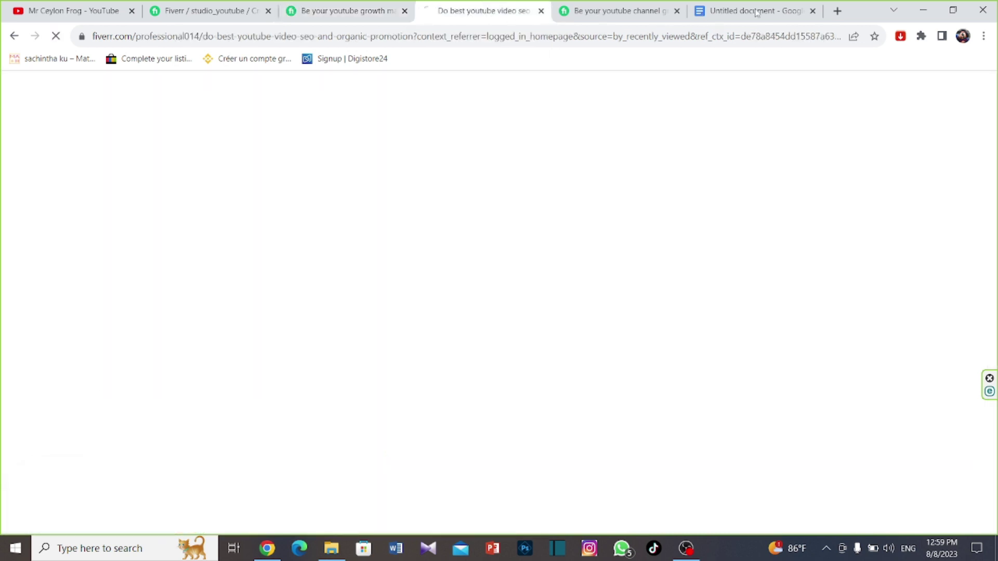
{"action": "key", "text": "ctrl+Tab"}
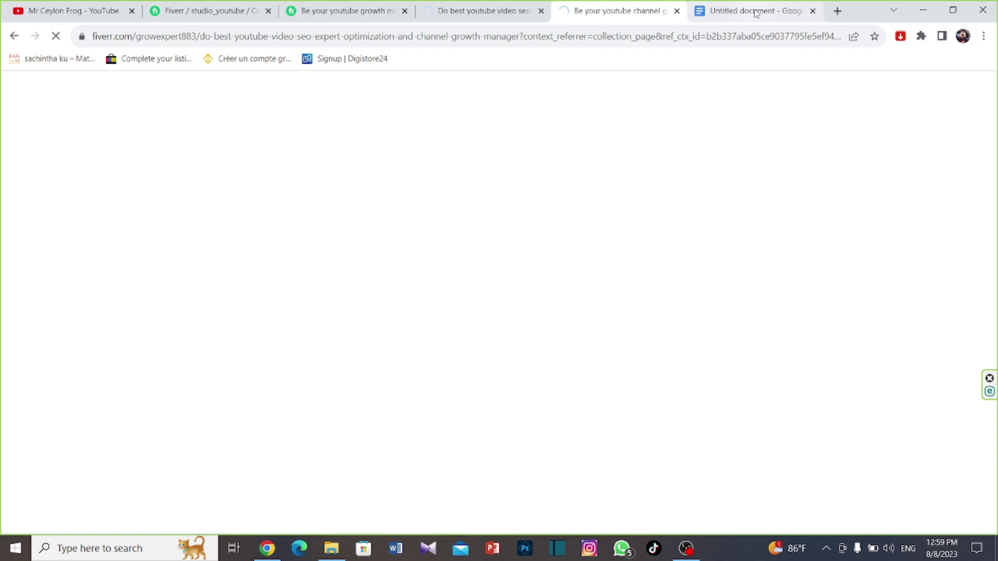
- Use the title ideas in the Google Docs document to set the gig title to "I will be your you tube channel growth manager video SEO expert optimize"
{"action": "left_click", "coordinate": [757, 10]}
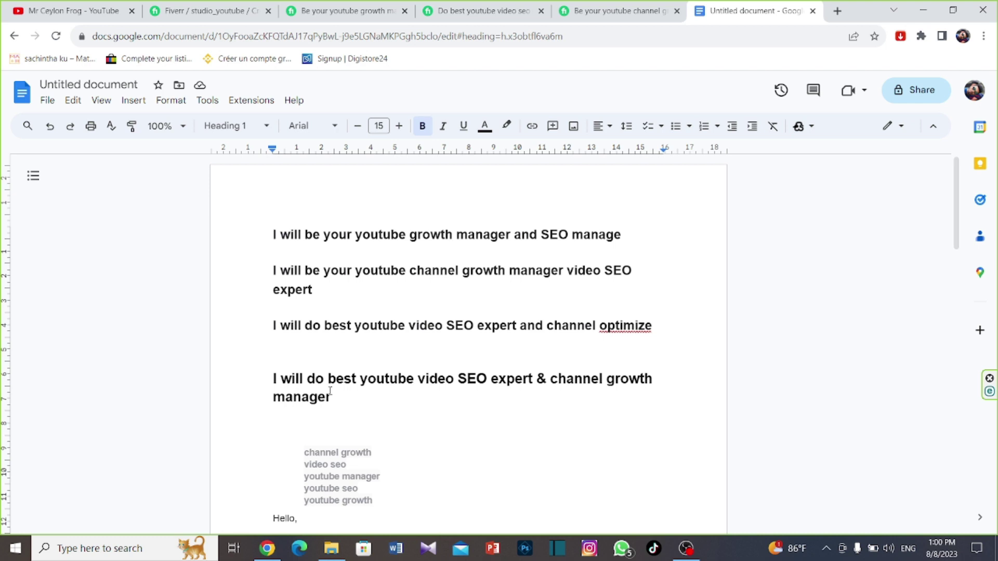
{"action": "triple_click", "coordinate": [356, 388]}
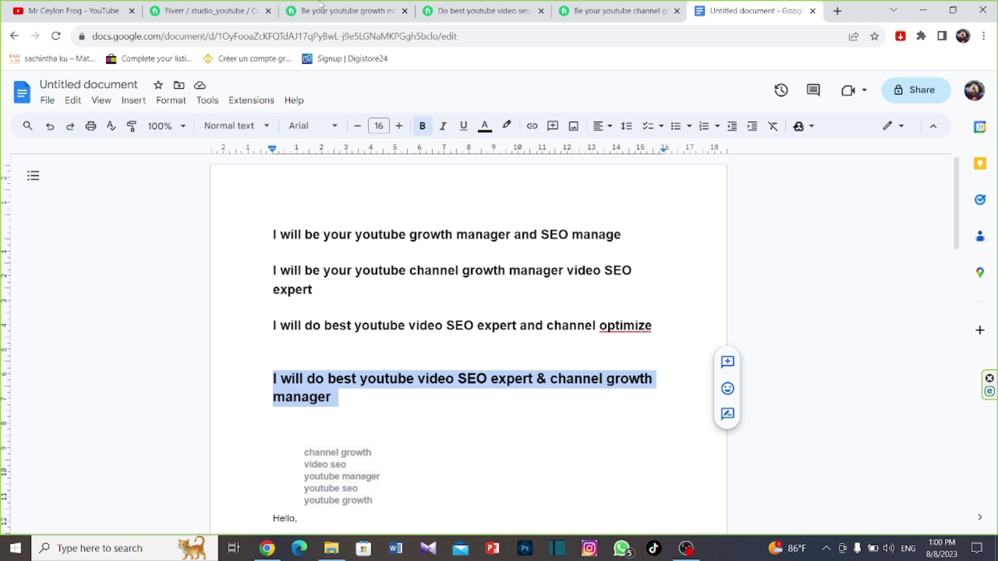
{"action": "left_click", "coordinate": [202, 10]}
{"action": "left_click", "coordinate": [414, 289]}
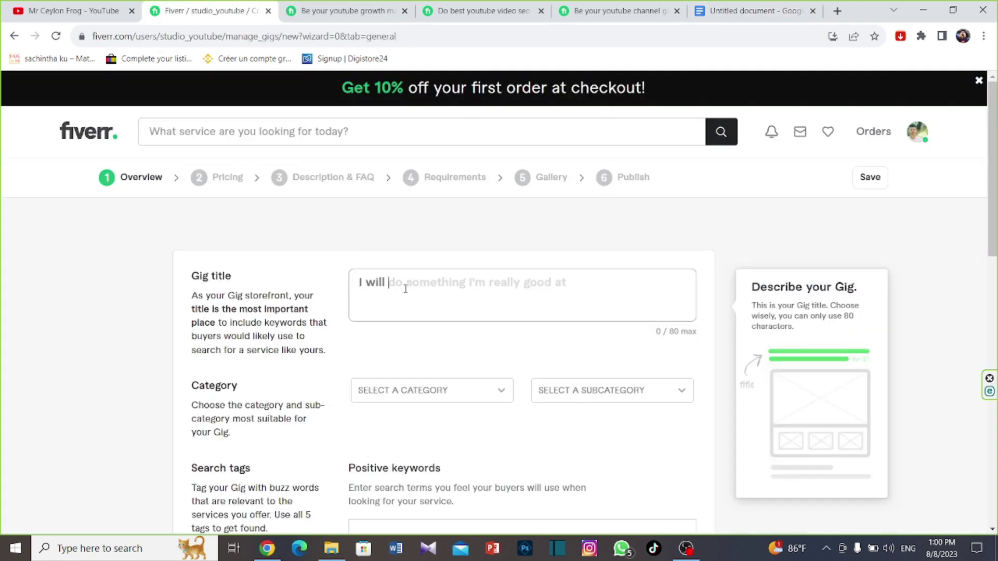
{"action": "type", "text": "I will do best youtube video SEO expert & channel growth manager"}
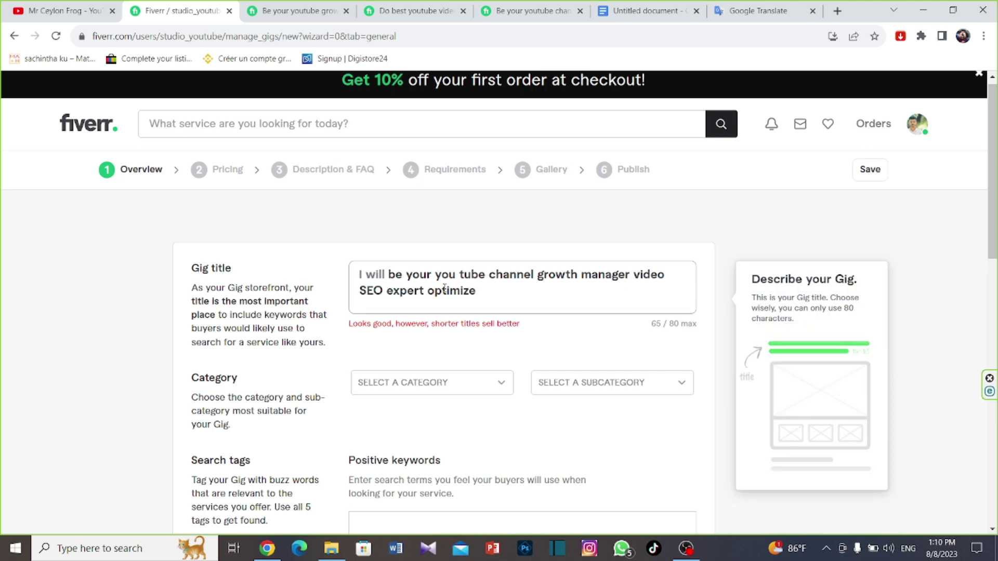
- Browse the gig category options and check the category path of the reference YouTube growth manager gig
{"action": "scroll", "coordinate": [457, 332], "scroll_direction": "down", "scroll_amount": 1}
{"action": "left_click", "coordinate": [483, 324]}
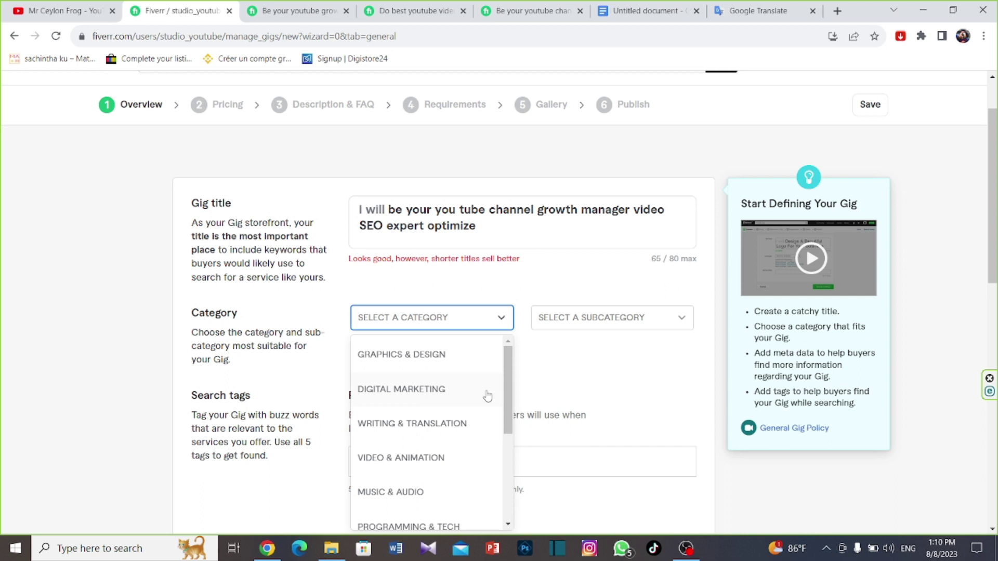
{"action": "scroll", "coordinate": [442, 457], "scroll_direction": "down", "scroll_amount": 3}
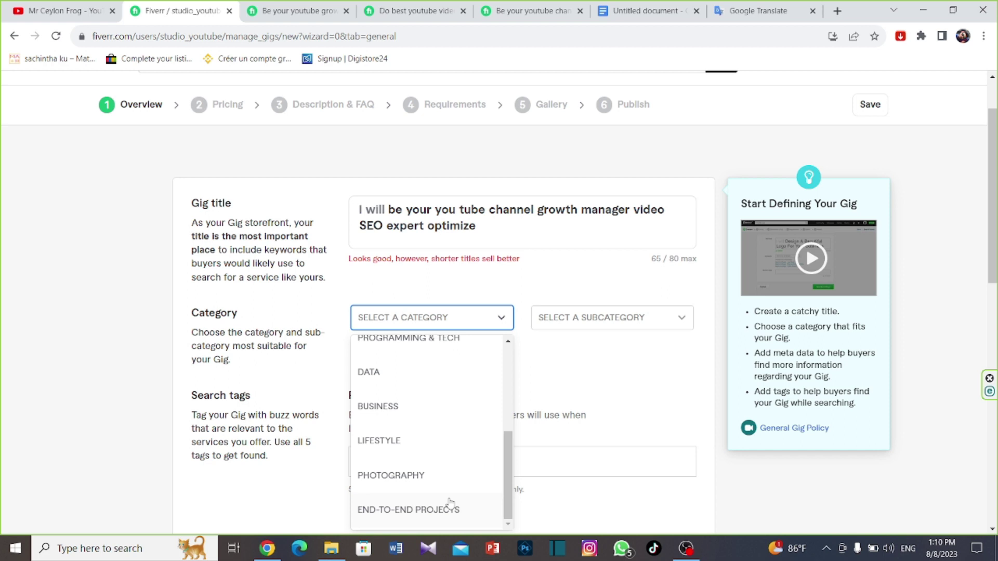
{"action": "left_click", "coordinate": [283, 11]}
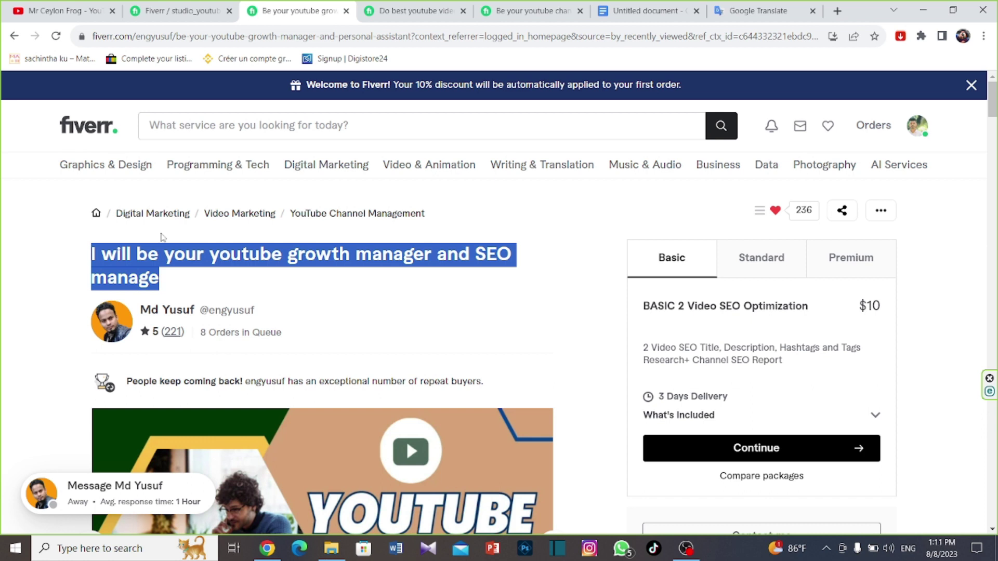
{"action": "left_click", "coordinate": [420, 227]}
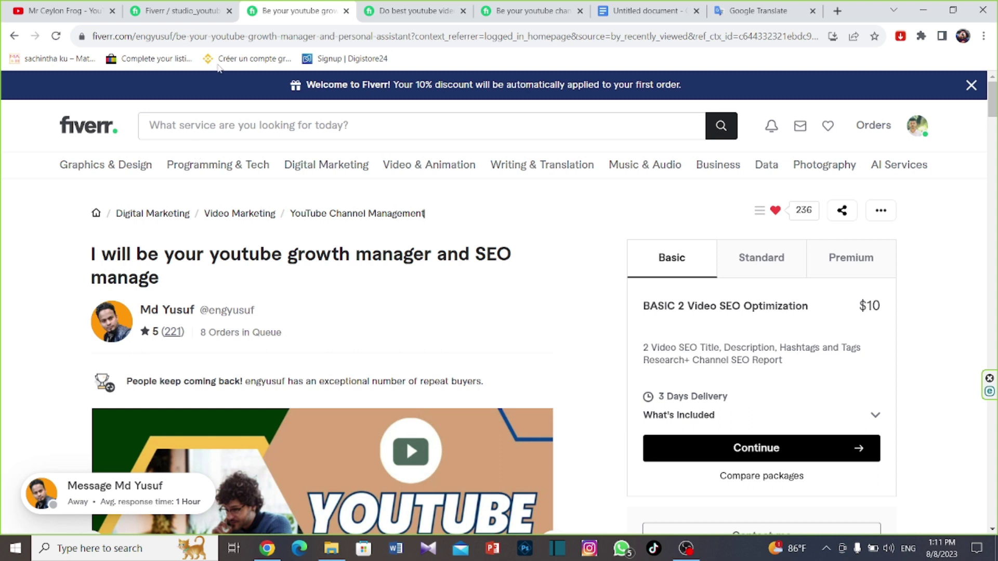
- Set the new gig's category to Digital Marketing and its subcategory to Video Marketing
{"action": "left_click", "coordinate": [191, 12]}
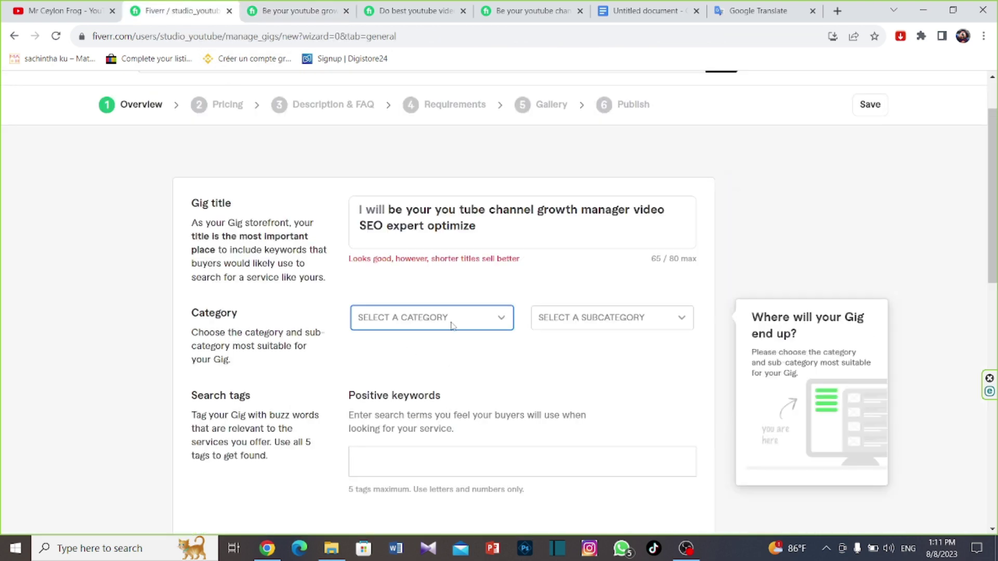
{"action": "left_click", "coordinate": [451, 322]}
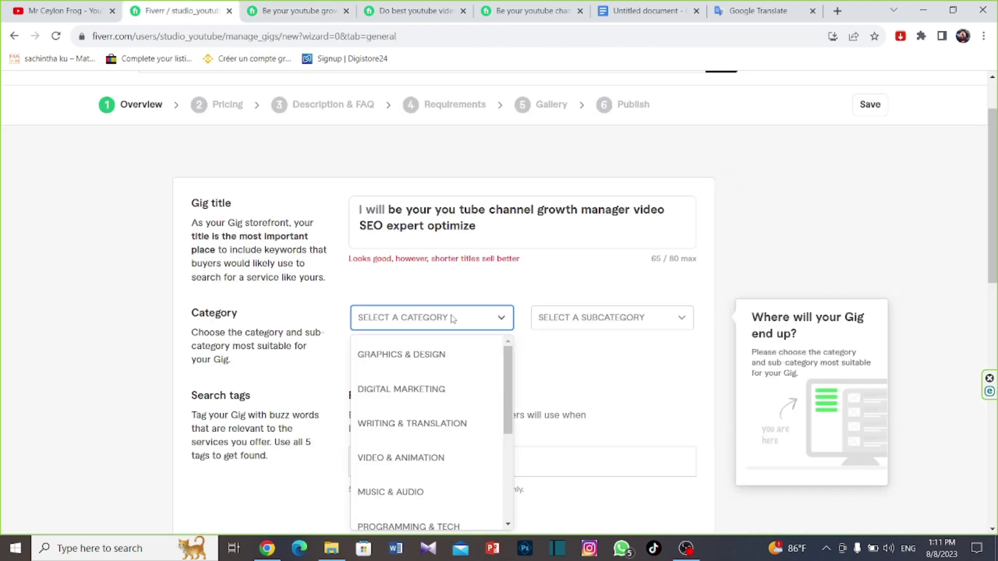
{"action": "left_click", "coordinate": [445, 400]}
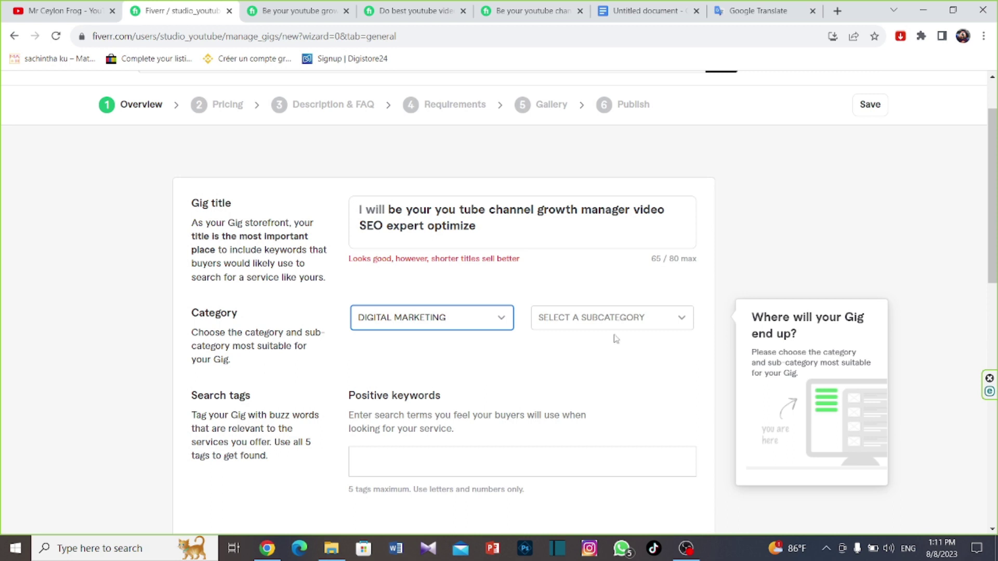
{"action": "left_click", "coordinate": [633, 319]}
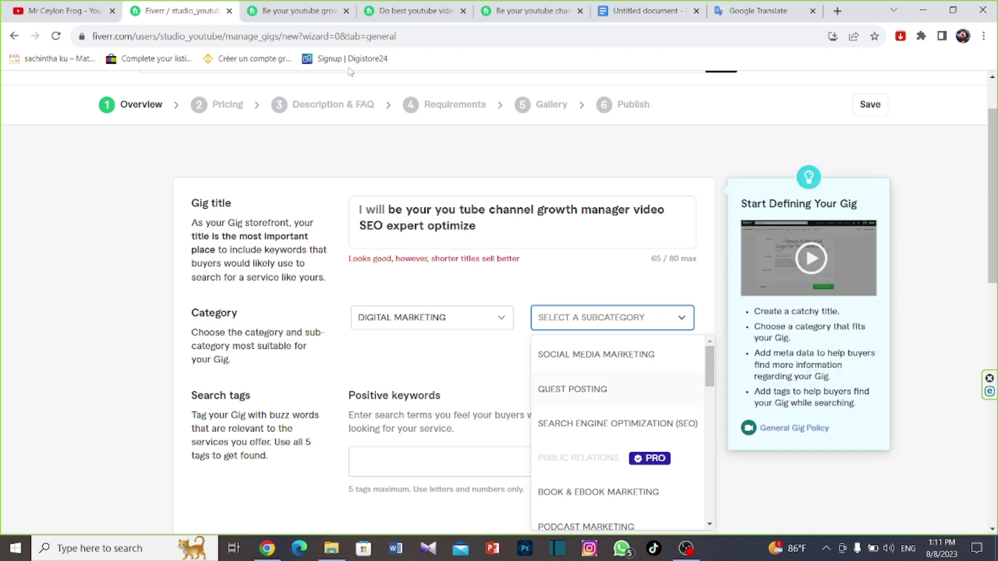
{"action": "scroll", "coordinate": [614, 426], "scroll_direction": "down", "scroll_amount": 3}
{"action": "left_click", "coordinate": [540, 355]}
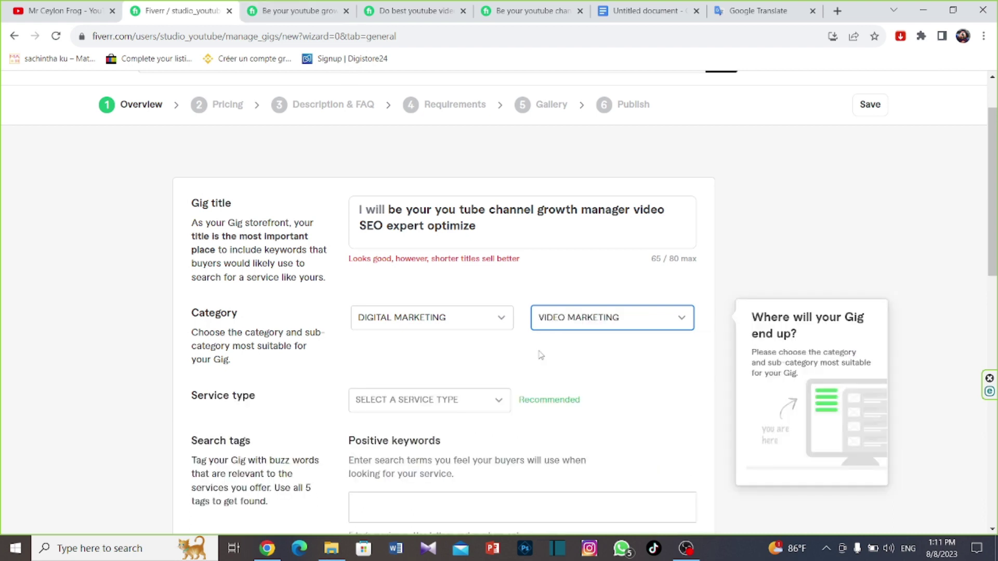
- Set the gig's service type to Video SEO
{"action": "left_click", "coordinate": [499, 400]}
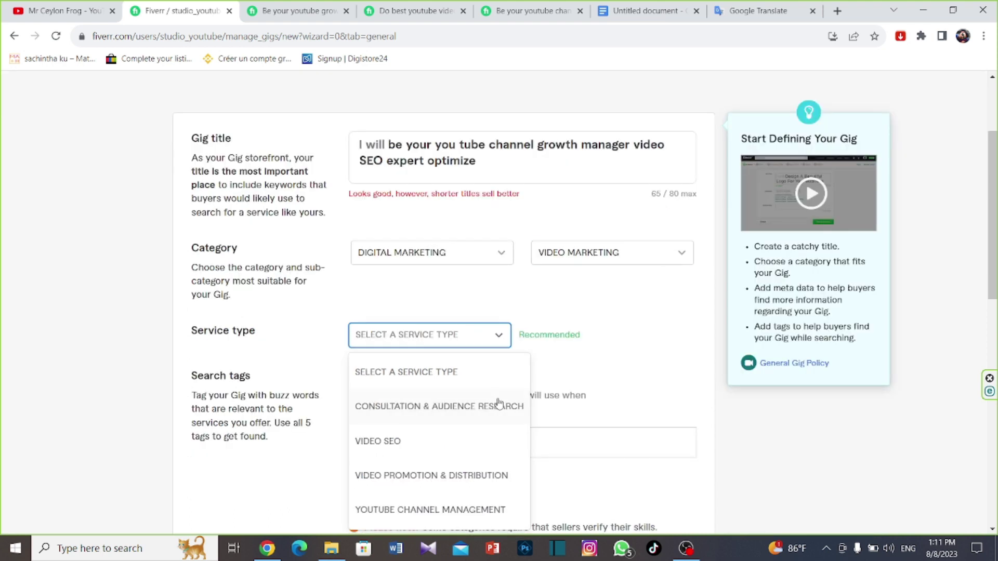
{"action": "left_click", "coordinate": [405, 457]}
{"action": "scroll", "coordinate": [364, 417], "scroll_direction": "down", "scroll_amount": 3}
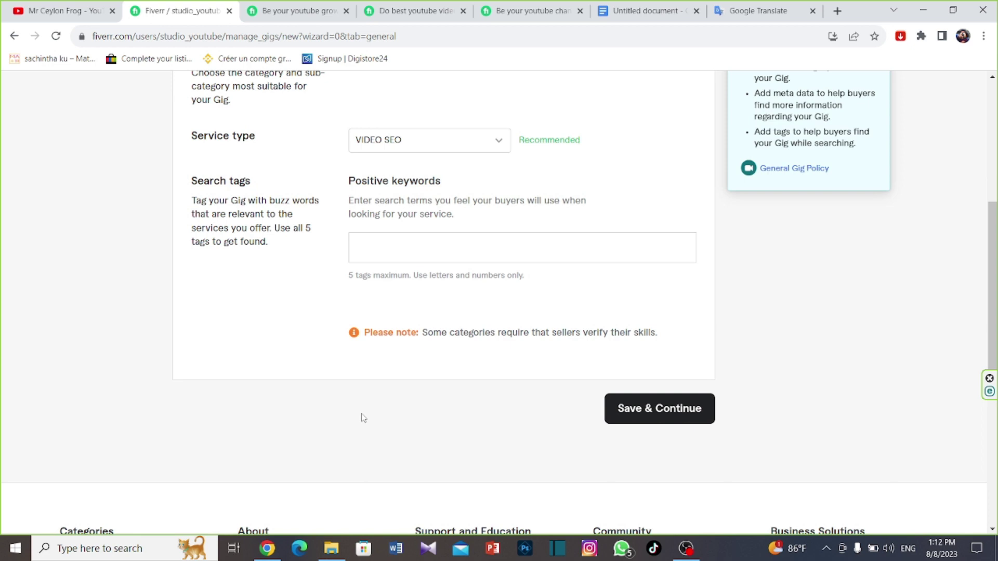
- Find the related tags on the reference "Do best youtube video SEO expert" gig and copy them
{"action": "key", "text": "ctrl+Tab"}
{"action": "key", "text": "ctrl+Tab"}
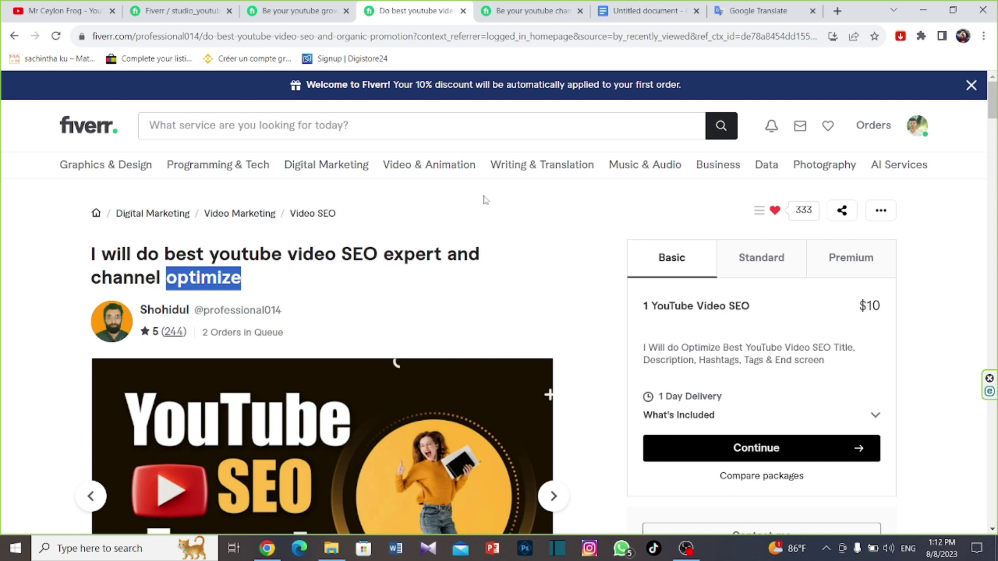
{"action": "scroll", "coordinate": [453, 258], "scroll_direction": "down", "scroll_amount": 1}
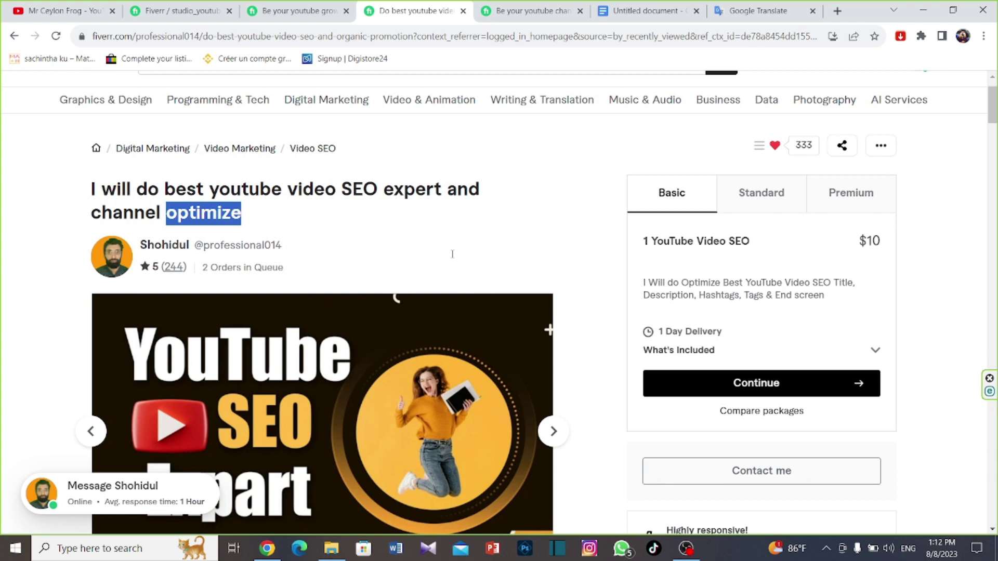
{"action": "scroll", "coordinate": [452, 254], "scroll_direction": "down", "scroll_amount": 8}
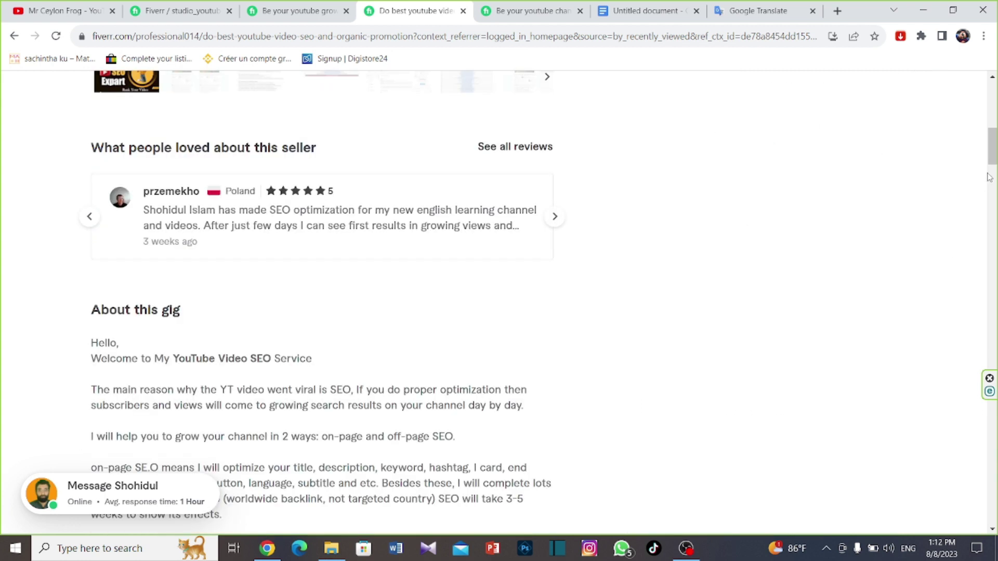
{"action": "left_click_drag", "start_coordinate": [994, 170], "coordinate": [988, 544]}
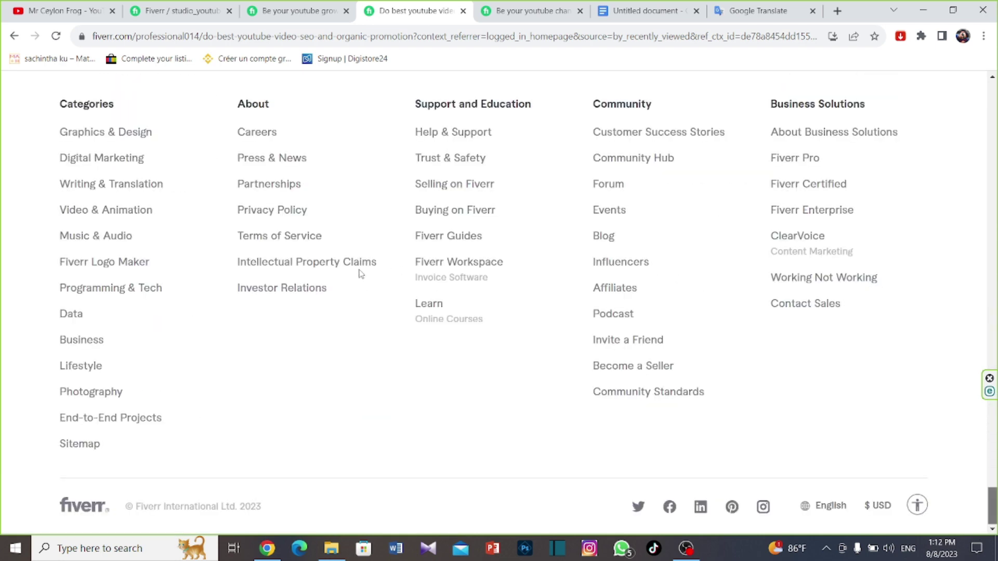
{"action": "scroll", "coordinate": [359, 275], "scroll_direction": "down", "scroll_amount": 9}
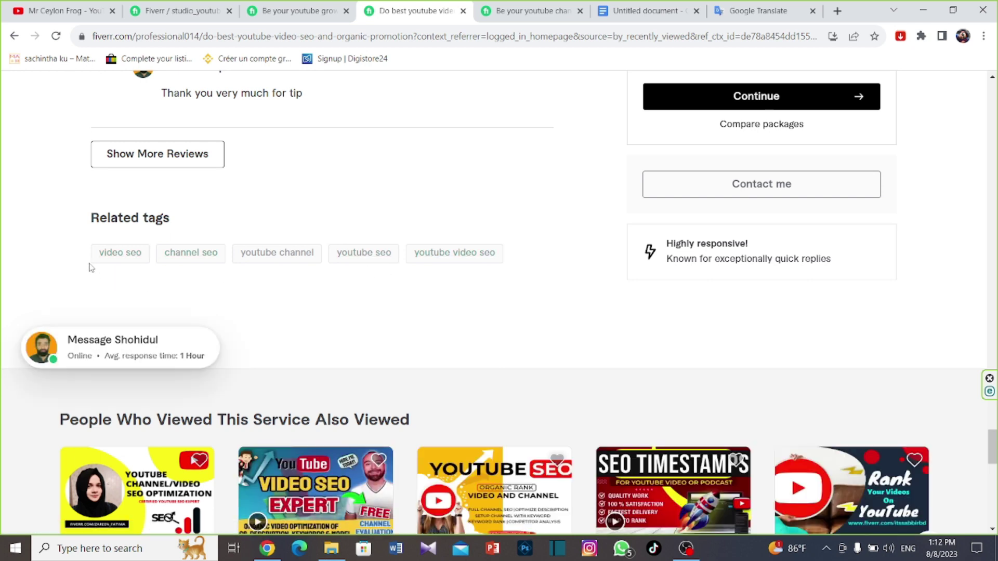
{"action": "left_click_drag", "start_coordinate": [87, 263], "coordinate": [443, 278]}
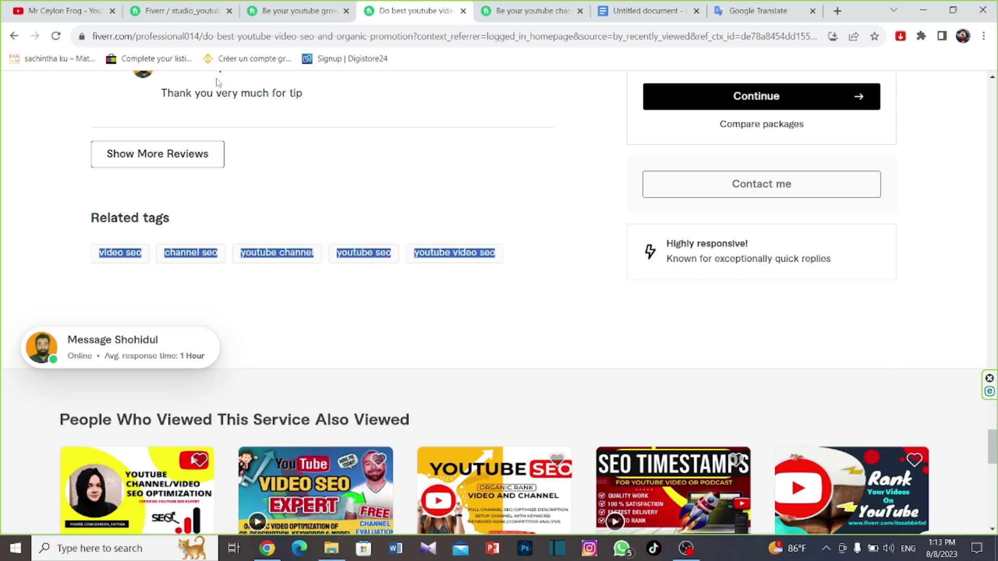
- Add the search tags video seo, youtube channel, youtube seo and youtube video seo to the new gig, and save the overview to continue to pricing
{"action": "left_click", "coordinate": [177, 12]}
{"action": "scroll", "coordinate": [347, 334], "scroll_direction": "down", "scroll_amount": 6}
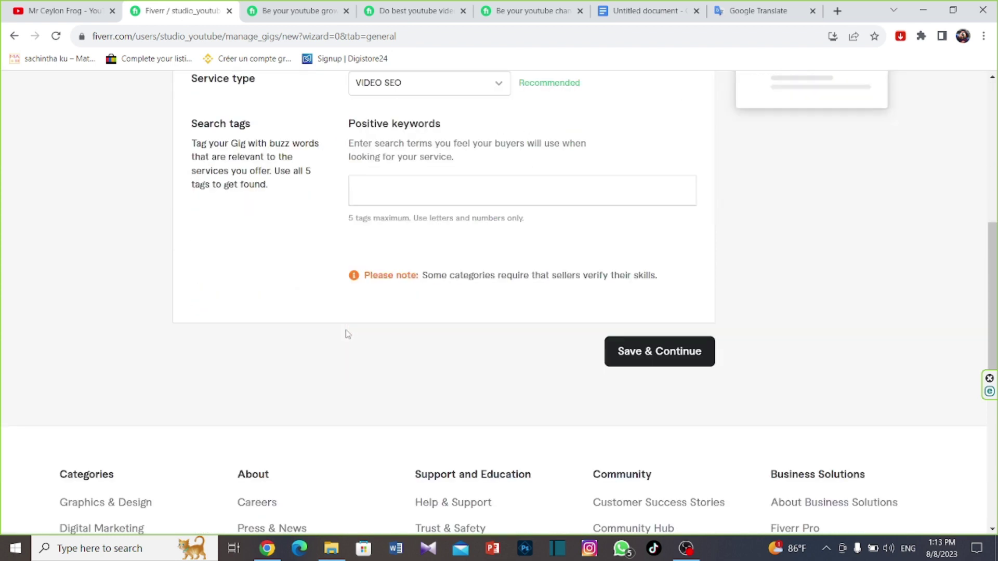
{"action": "left_click", "coordinate": [396, 193]}
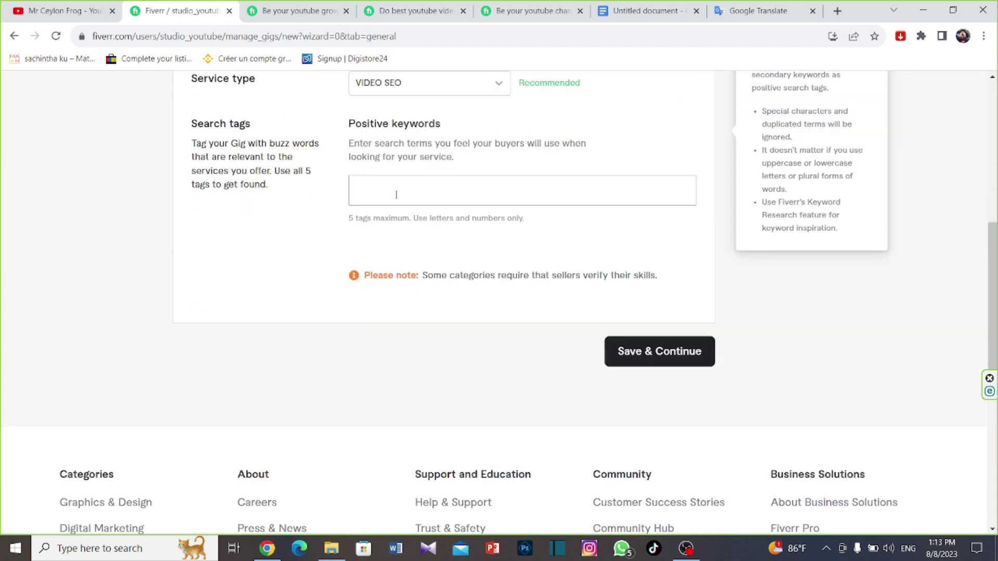
{"action": "key", "text": "ctrl+v"}
{"action": "key", "text": "Return"}
{"action": "scroll", "coordinate": [589, 383], "scroll_direction": "up", "scroll_amount": 2}
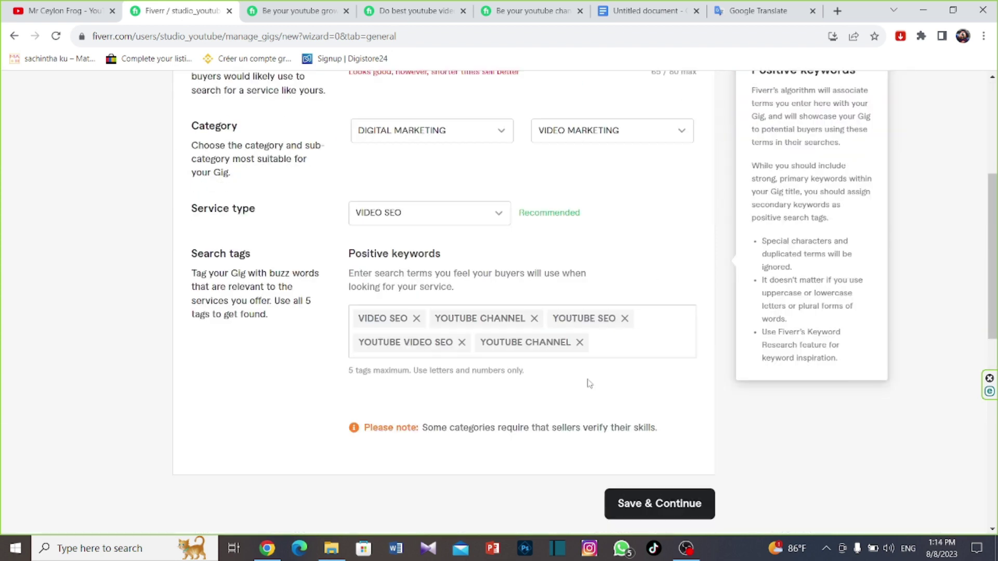
{"action": "left_click", "coordinate": [659, 509]}
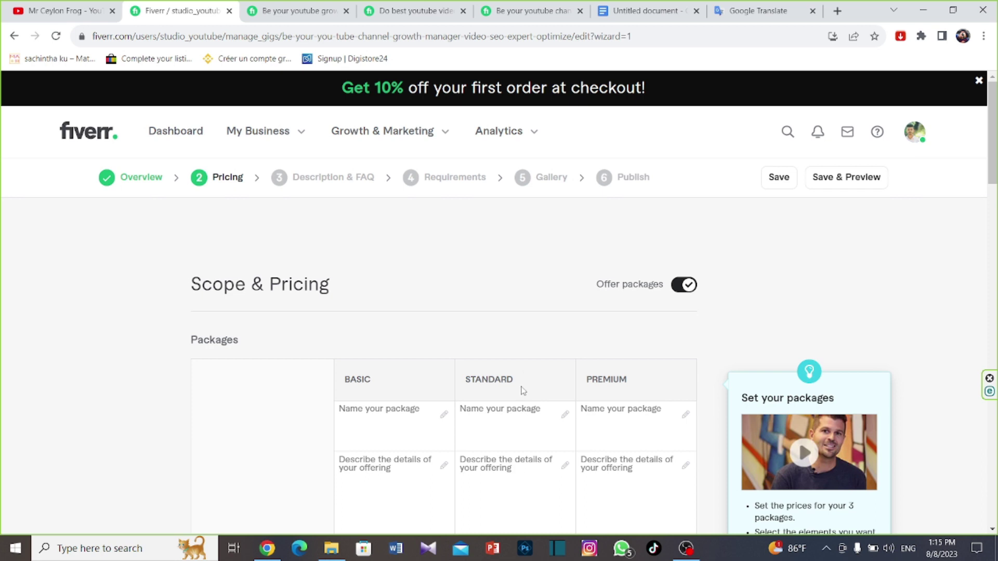
- Name the gig's first package BASIC, reusing its column heading
{"action": "scroll", "coordinate": [522, 393], "scroll_direction": "down", "scroll_amount": 1}
{"action": "left_click", "coordinate": [523, 393]}
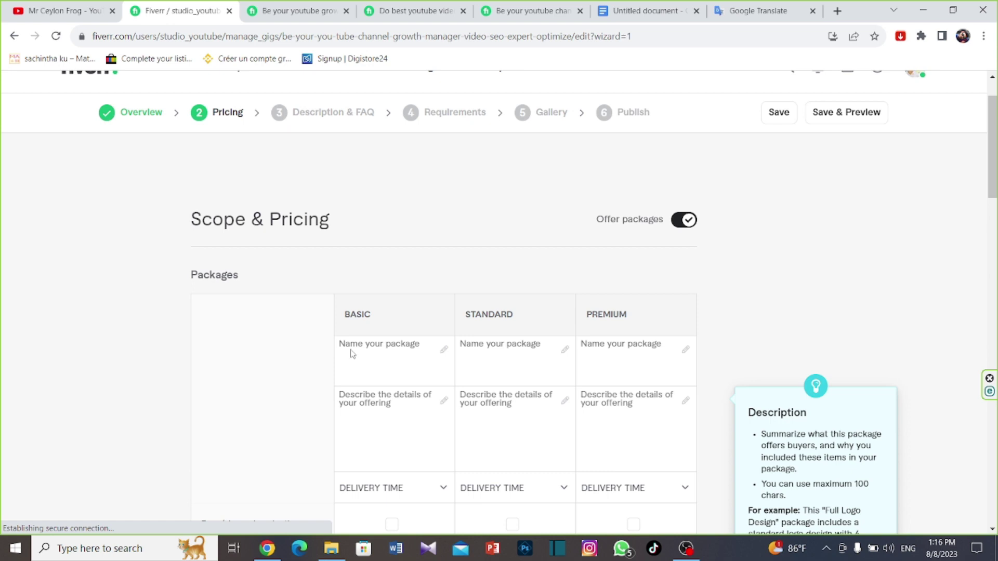
{"action": "left_click", "coordinate": [397, 355]}
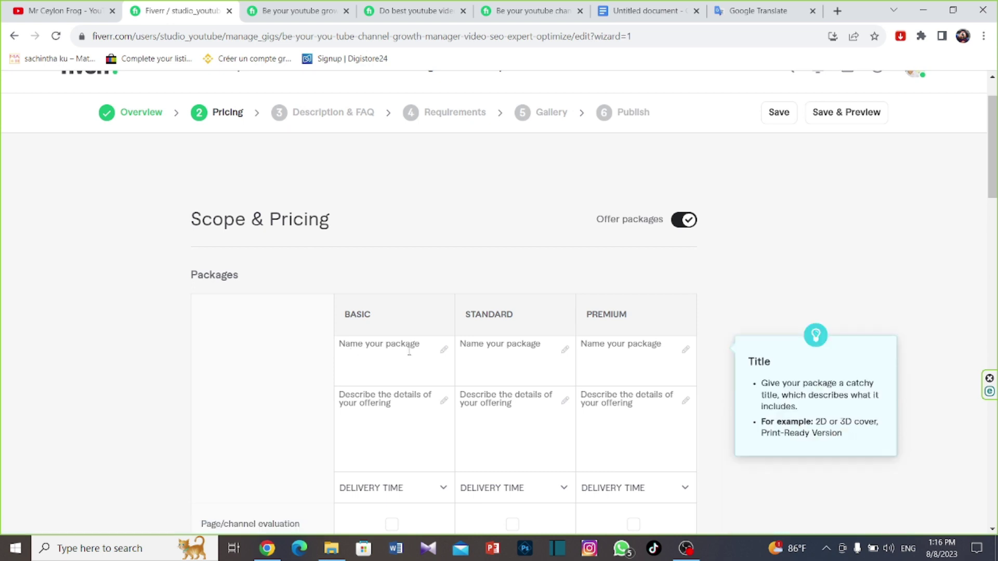
{"action": "left_click", "coordinate": [388, 324]}
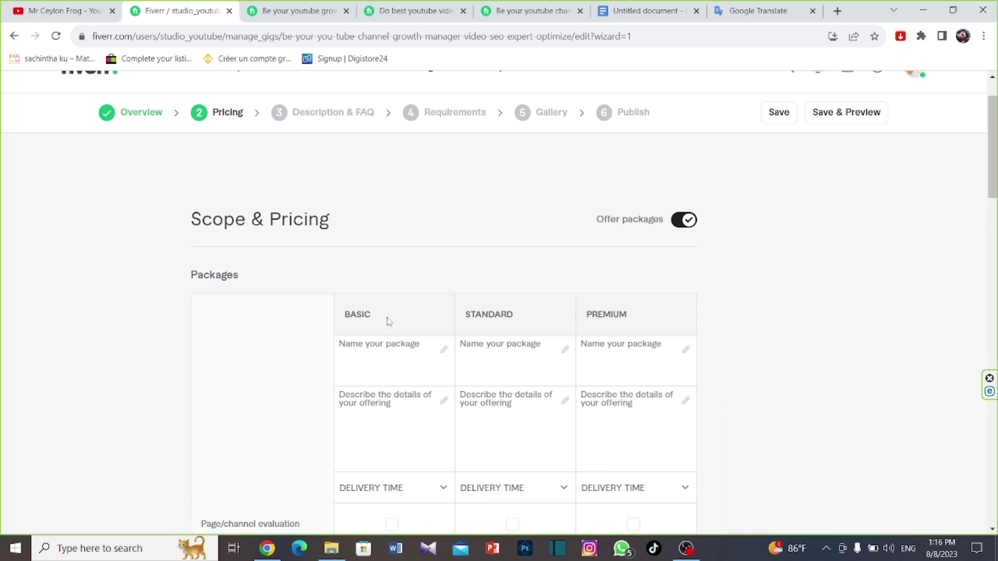
{"action": "left_click_drag", "start_coordinate": [386, 319], "coordinate": [343, 319]}
{"action": "key", "text": "ctrl+c"}
{"action": "left_click", "coordinate": [350, 346]}
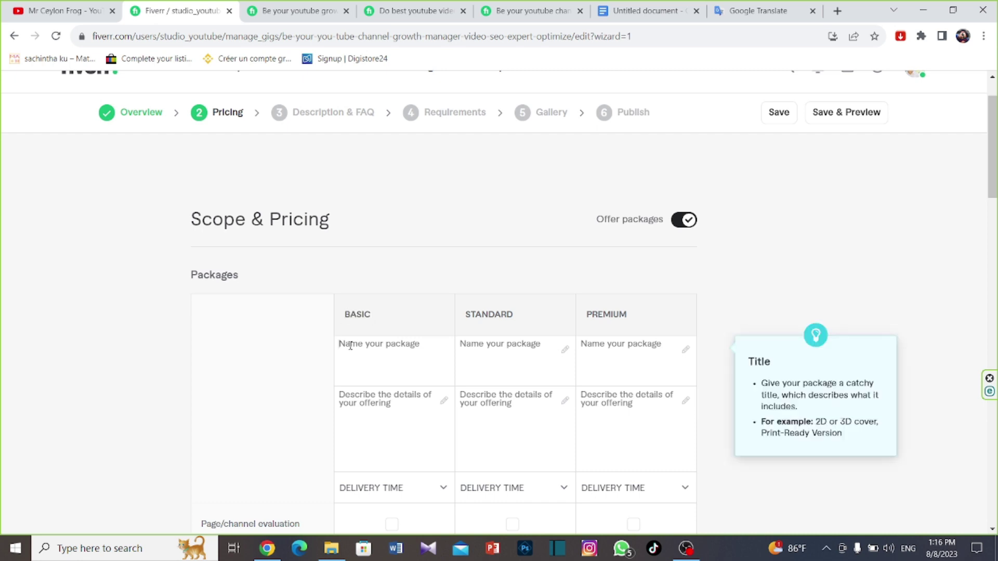
{"action": "key", "text": "ctrl+v"}
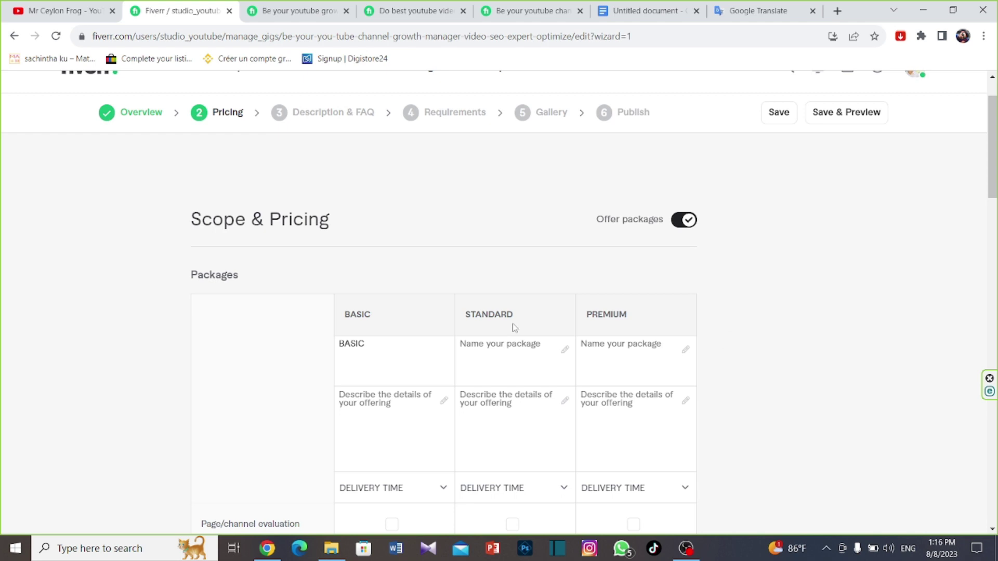
- Name the second package STANDARD and the third package PREMIUM, reusing their column headings
{"action": "left_click_drag", "start_coordinate": [518, 319], "coordinate": [466, 319]}
{"action": "key", "text": "ctrl+c"}
{"action": "left_click", "coordinate": [471, 348]}
{"action": "key", "text": "ctrl+v"}
{"action": "left_click_drag", "start_coordinate": [643, 321], "coordinate": [570, 319]}
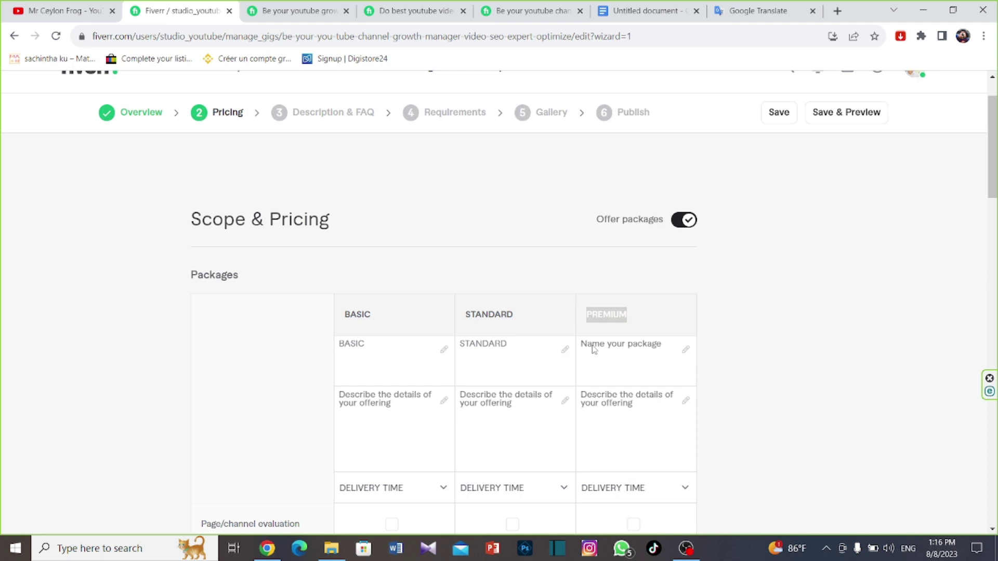
{"action": "left_click", "coordinate": [609, 384]}
{"action": "key", "text": "ctrl+v"}
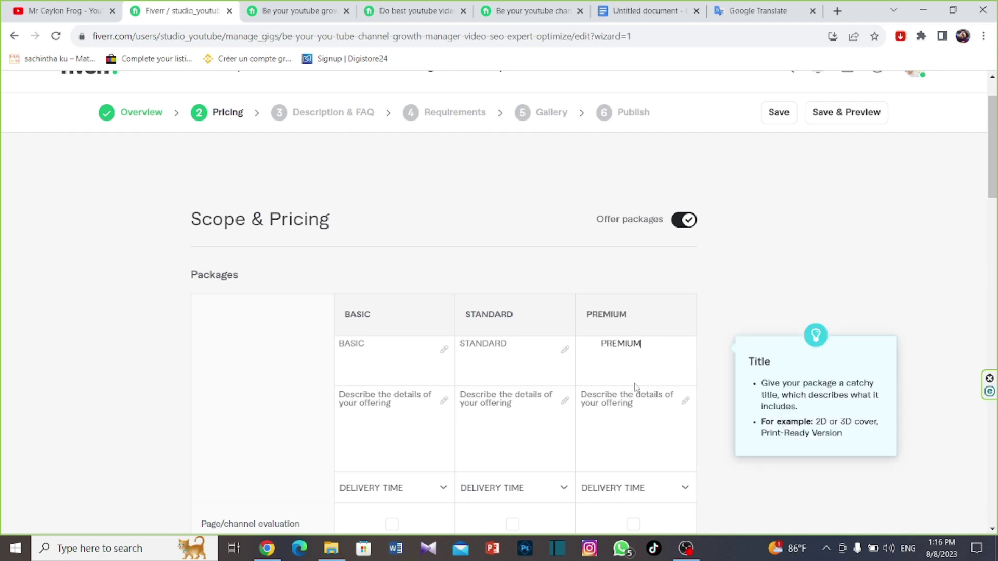
{"action": "left_click", "coordinate": [756, 329]}
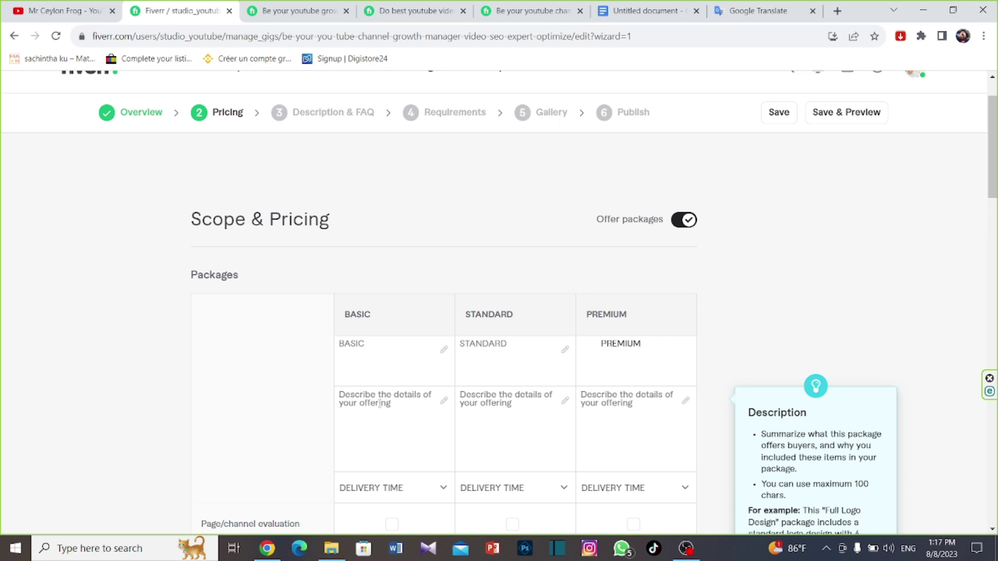
- Compare the package offers of the three reference gigs and select the Basic description of the channel growth manager gig for reuse
{"action": "scroll", "coordinate": [378, 404], "scroll_direction": "down", "scroll_amount": 1}
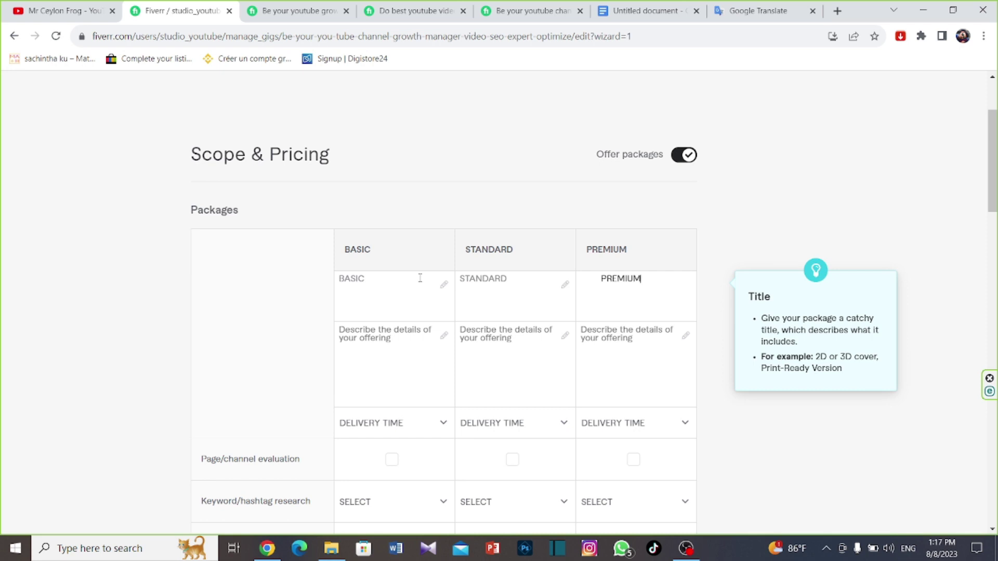
{"action": "left_click", "coordinate": [408, 10]}
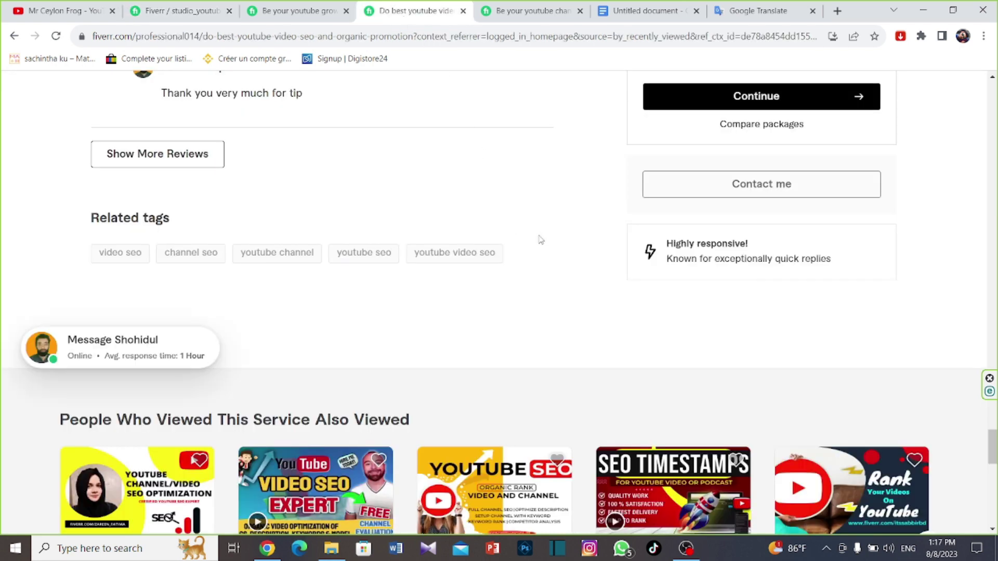
{"action": "scroll", "coordinate": [540, 239], "scroll_direction": "up", "scroll_amount": 8}
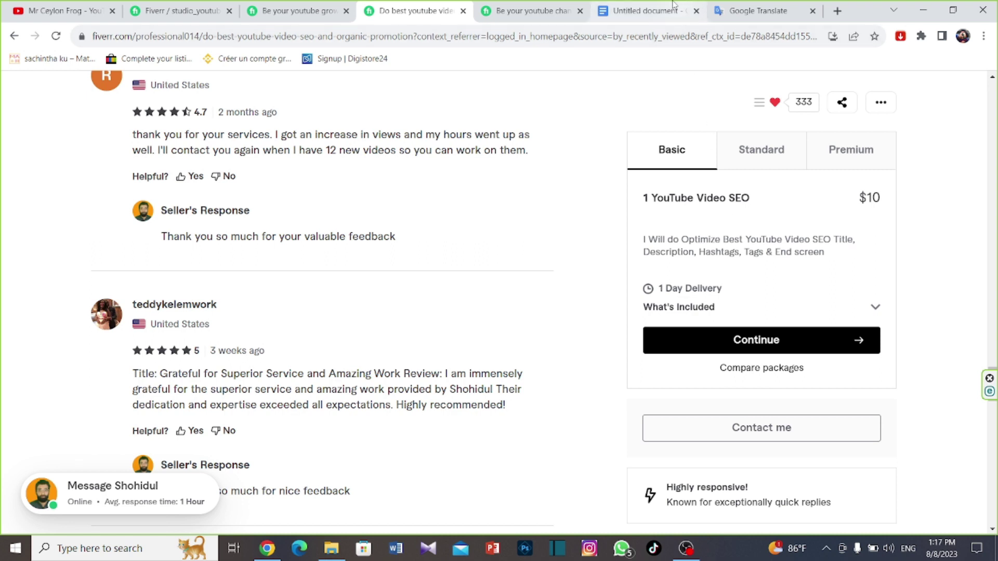
{"action": "left_click", "coordinate": [271, 7]}
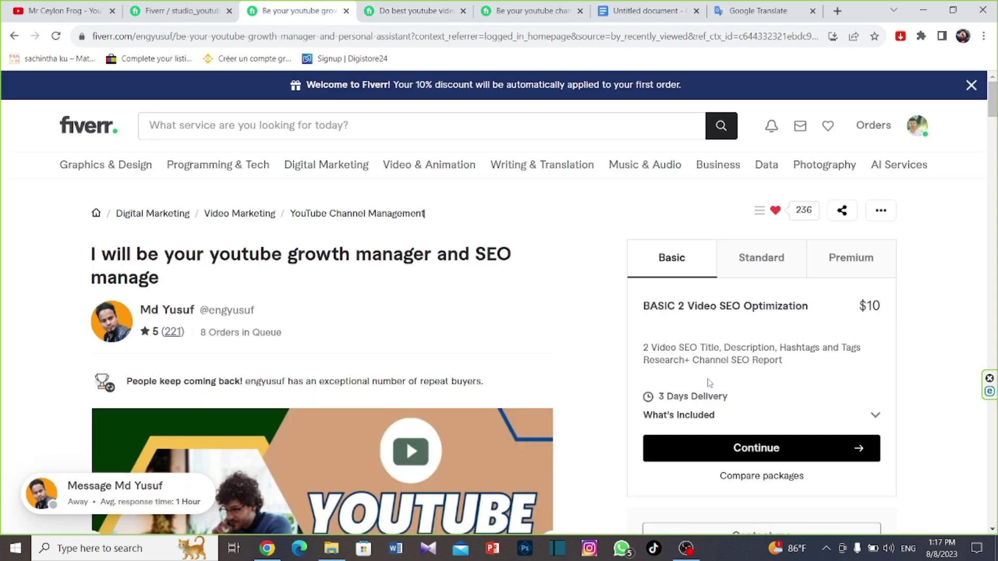
{"action": "left_click", "coordinate": [550, 10]}
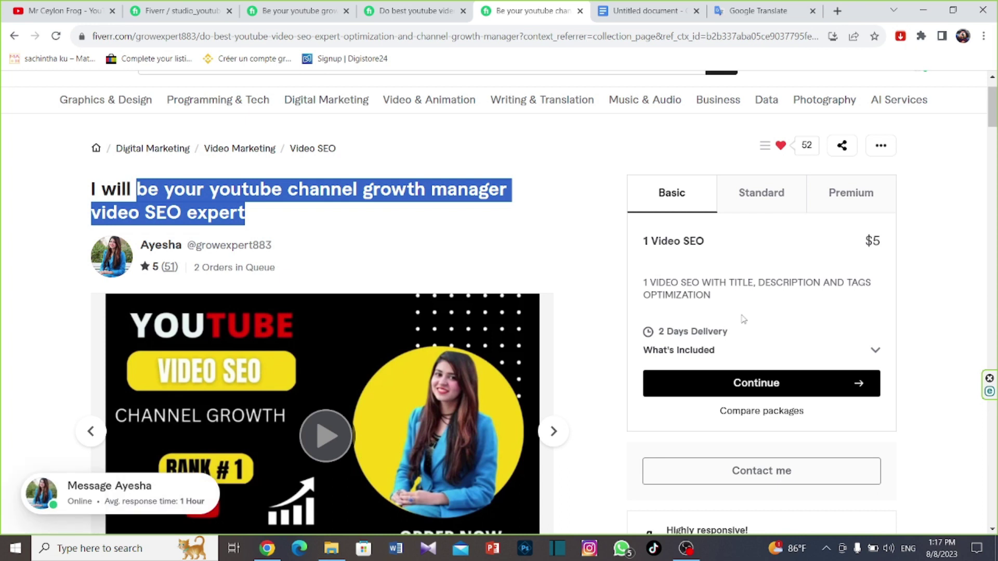
{"action": "triple_click", "coordinate": [712, 298]}
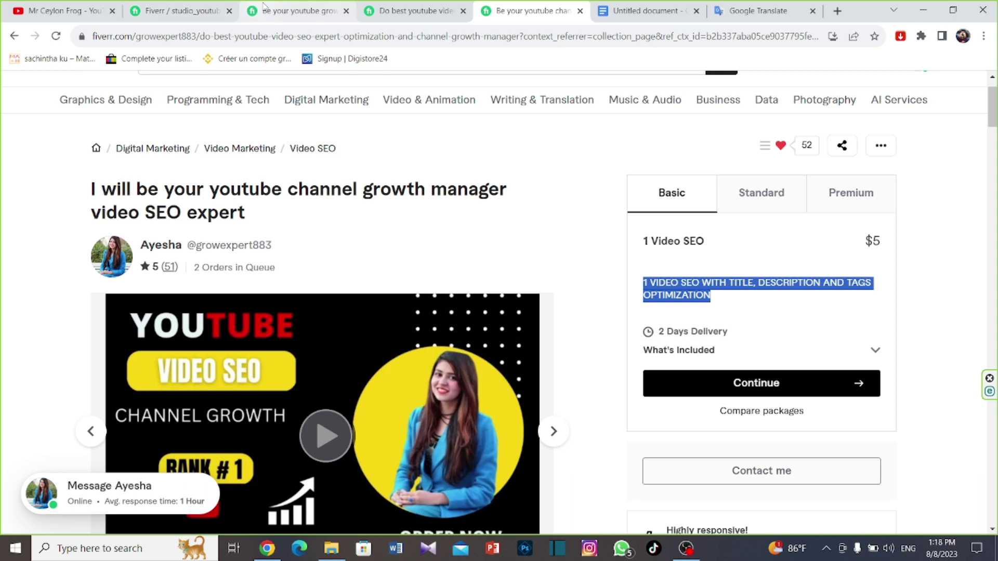
- Describe the Basic, Standard and Premium packages as 1, 5 and 10 "VIDEO SEO WITH TITLE, DESCRIPTION AND HASHTAGS OPTIMIZATION"
{"action": "left_click", "coordinate": [208, 10]}
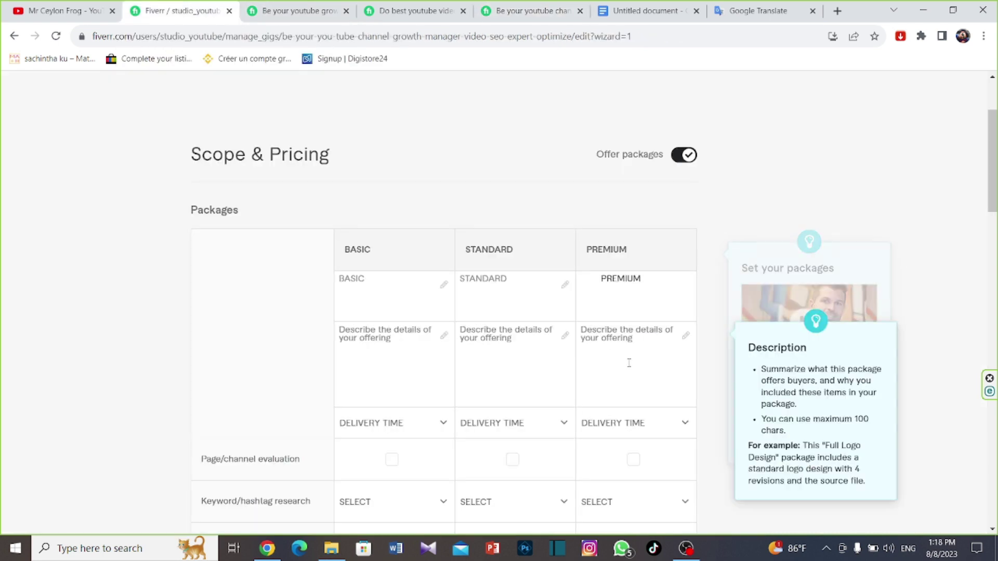
{"action": "left_click", "coordinate": [505, 350]}
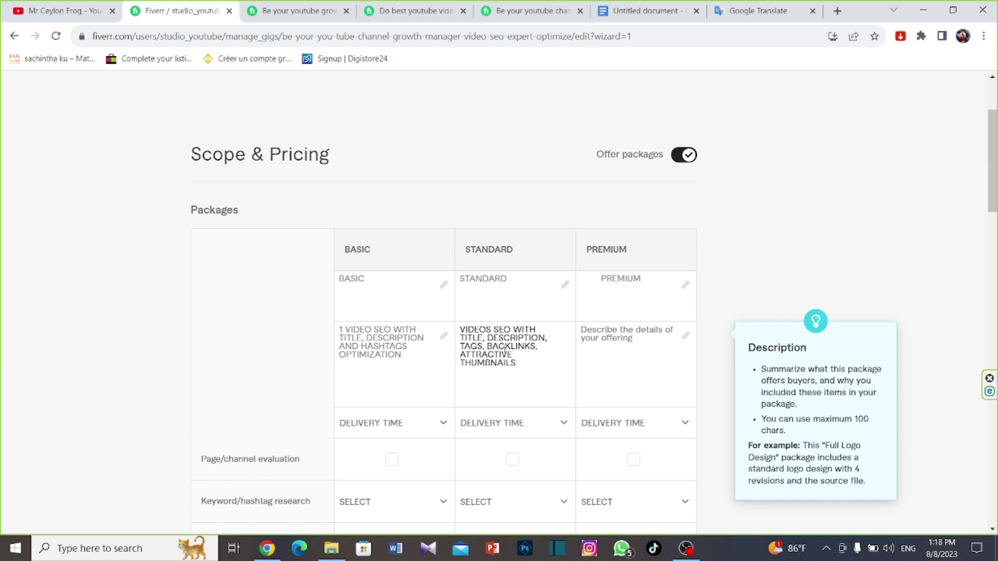
{"action": "key", "text": "Up"}
{"action": "key", "text": "Up"}
{"action": "key", "text": "Up"}
{"action": "key", "text": "Left"}
{"action": "key", "text": "Left"}
{"action": "key", "text": "Left"}
{"action": "key", "text": "Left"}
{"action": "type", "text": "5"}
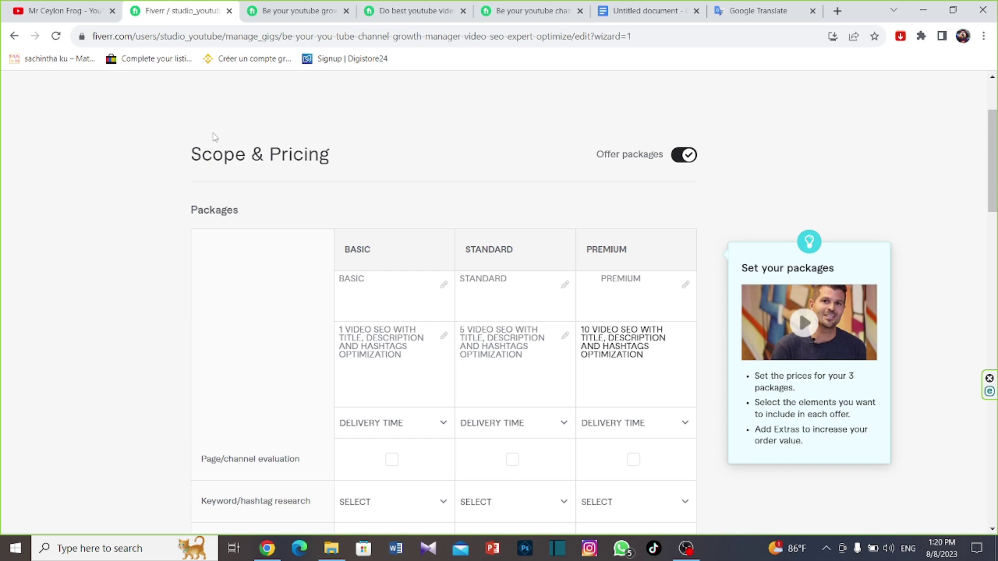
- Using the channel growth manager gig's delivery time as reference, set delivery to 2 days for Basic, 4 days for Standard and 7 days for Premium
{"action": "left_click", "coordinate": [433, 431]}
{"action": "left_click", "coordinate": [432, 430]}
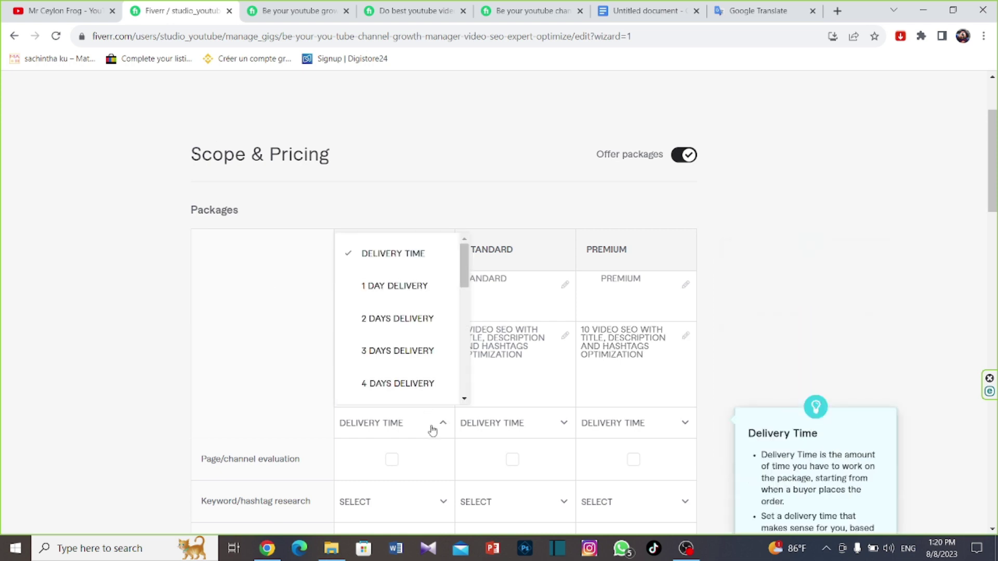
{"action": "left_click", "coordinate": [571, 430]}
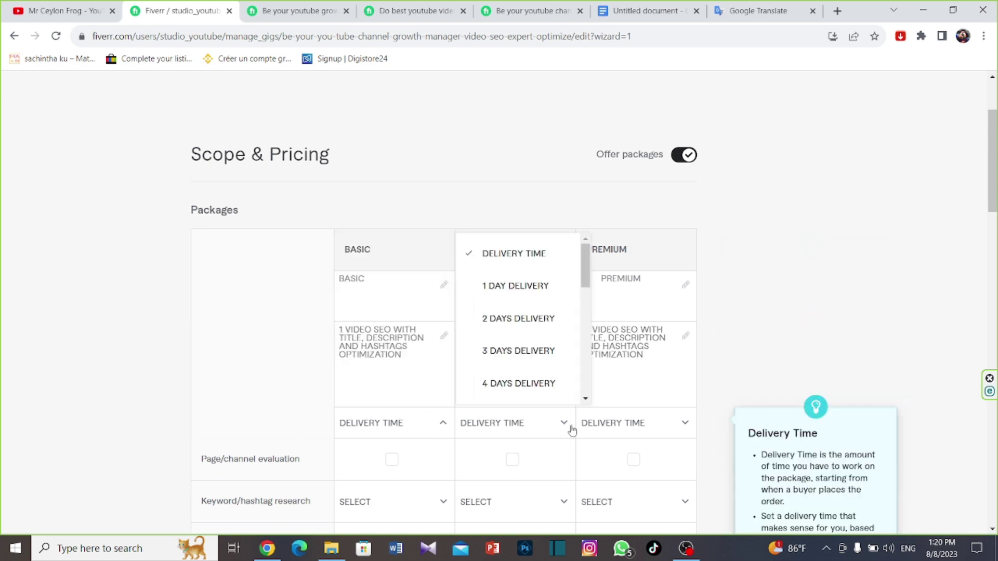
{"action": "left_click", "coordinate": [664, 423]}
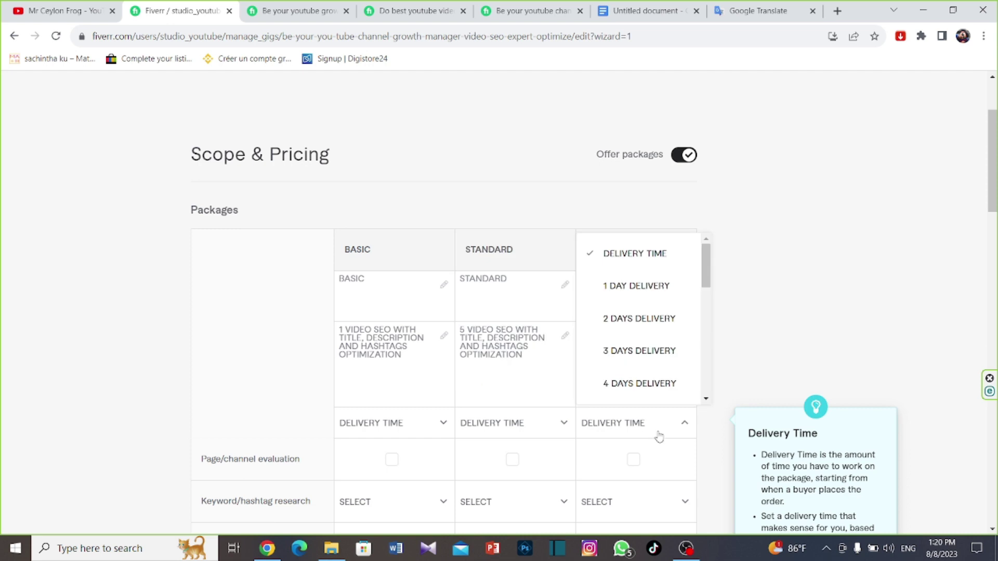
{"action": "left_click", "coordinate": [394, 433]}
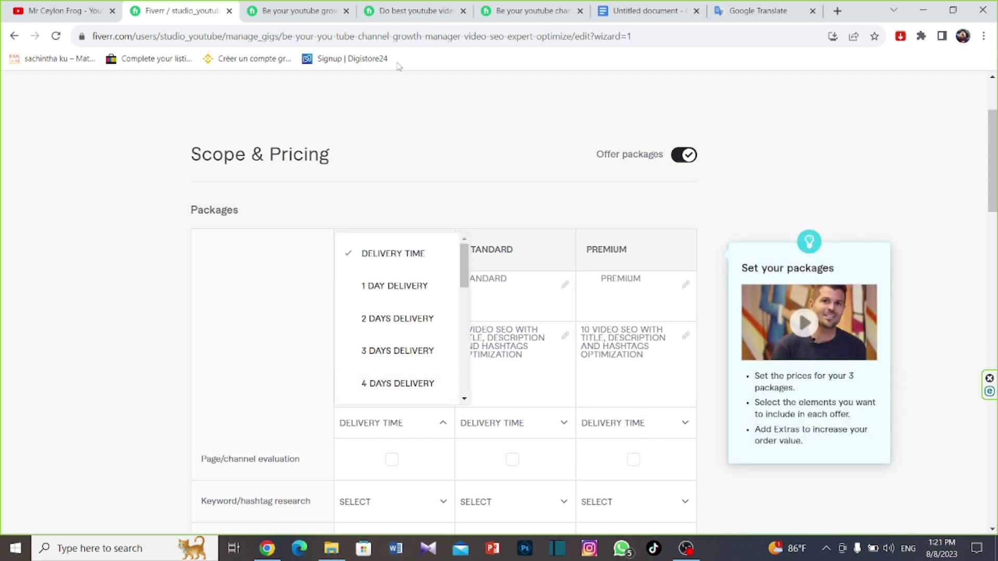
{"action": "left_click", "coordinate": [522, 11]}
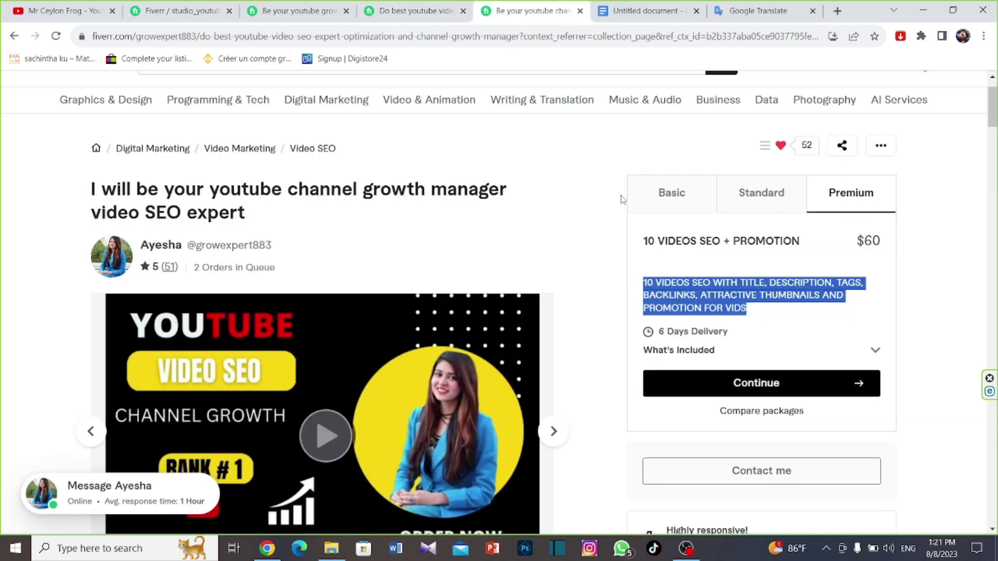
{"action": "left_click", "coordinate": [644, 199]}
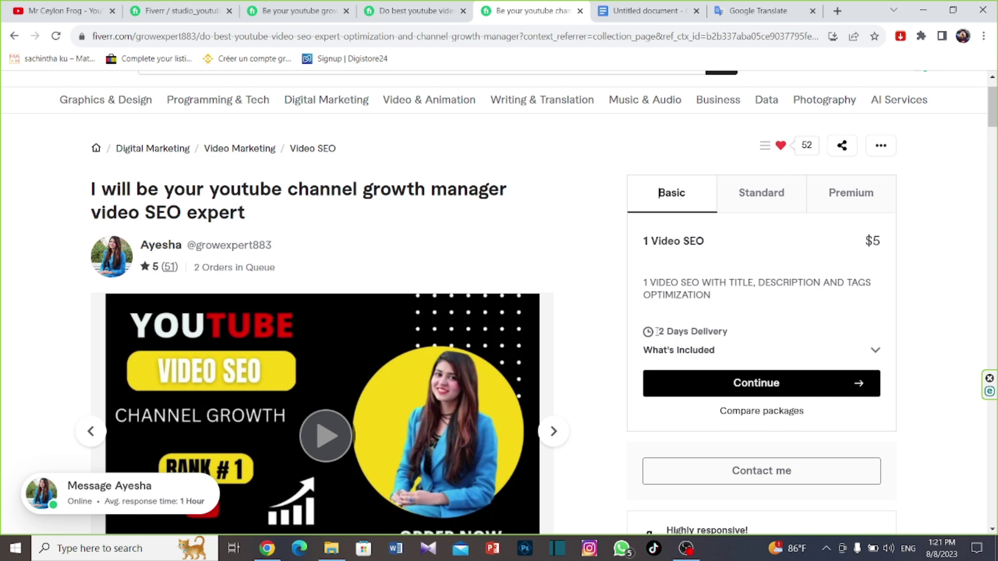
{"action": "left_click", "coordinate": [128, 7]}
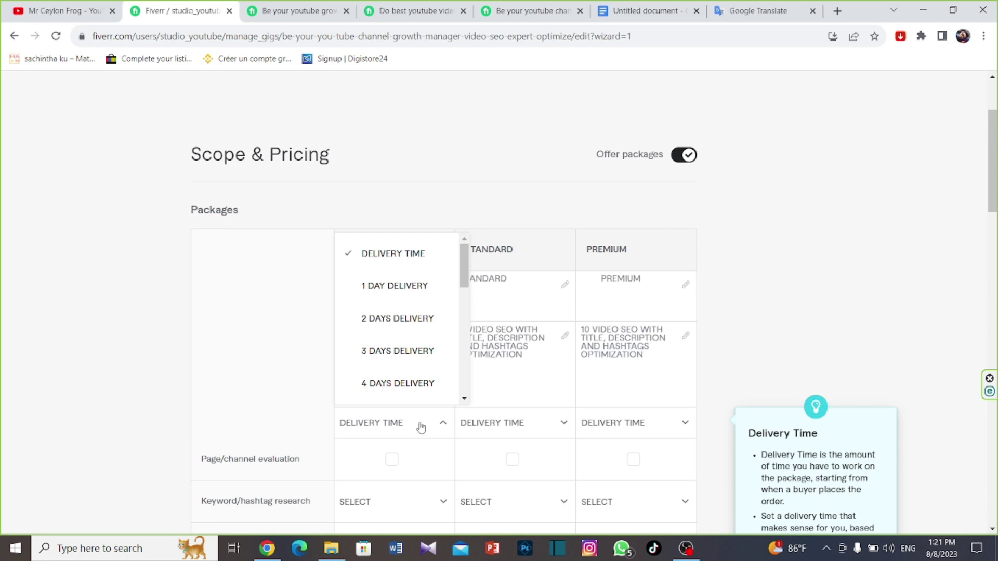
{"action": "left_click", "coordinate": [406, 319]}
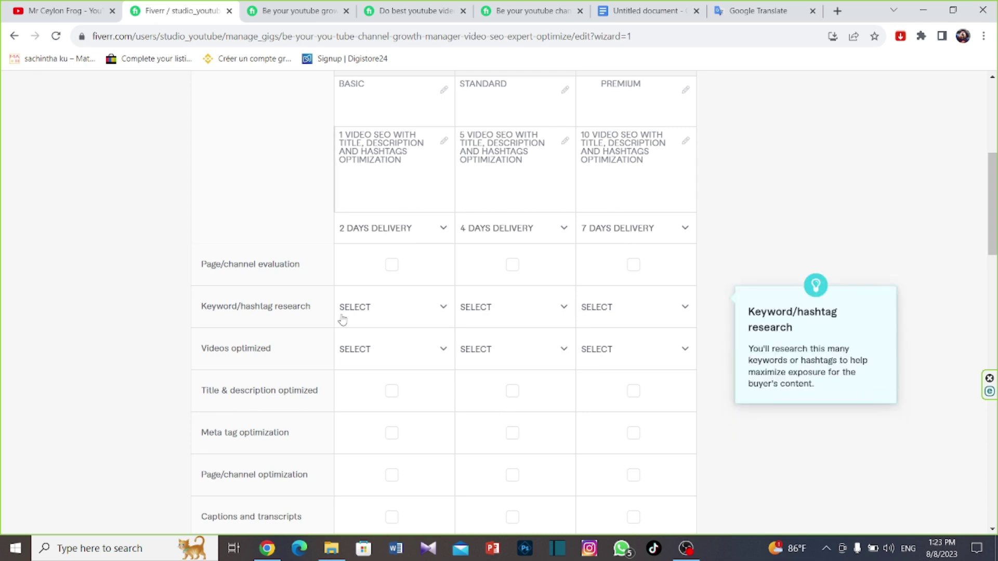
- Set keyword/hashtag research to 5 for the Basic package, 11 for Standard and 20 for Premium
{"action": "left_click", "coordinate": [441, 310]}
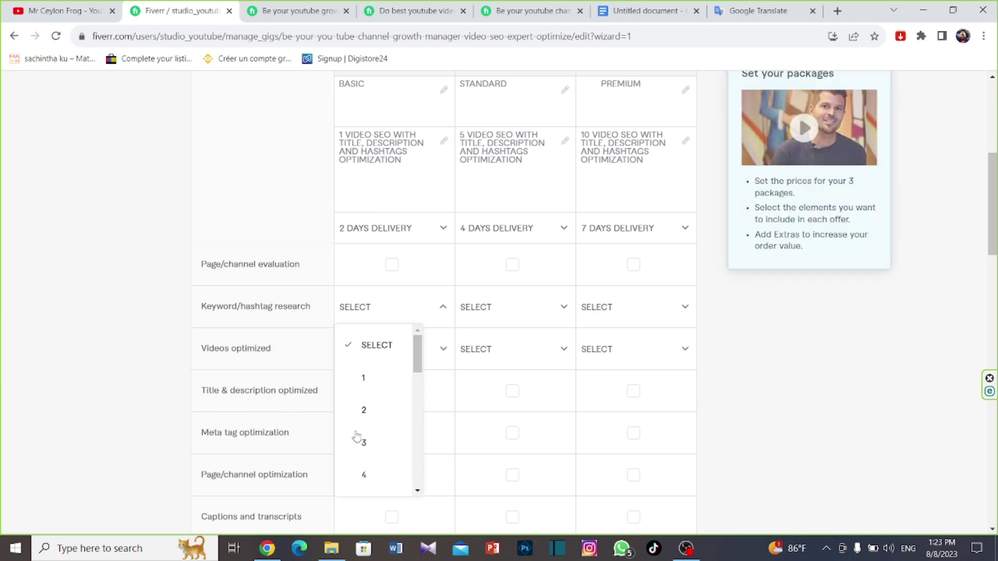
{"action": "scroll", "coordinate": [366, 434], "scroll_direction": "down", "scroll_amount": 3}
{"action": "left_click", "coordinate": [363, 378]}
{"action": "scroll", "coordinate": [391, 289], "scroll_direction": "down", "scroll_amount": 2}
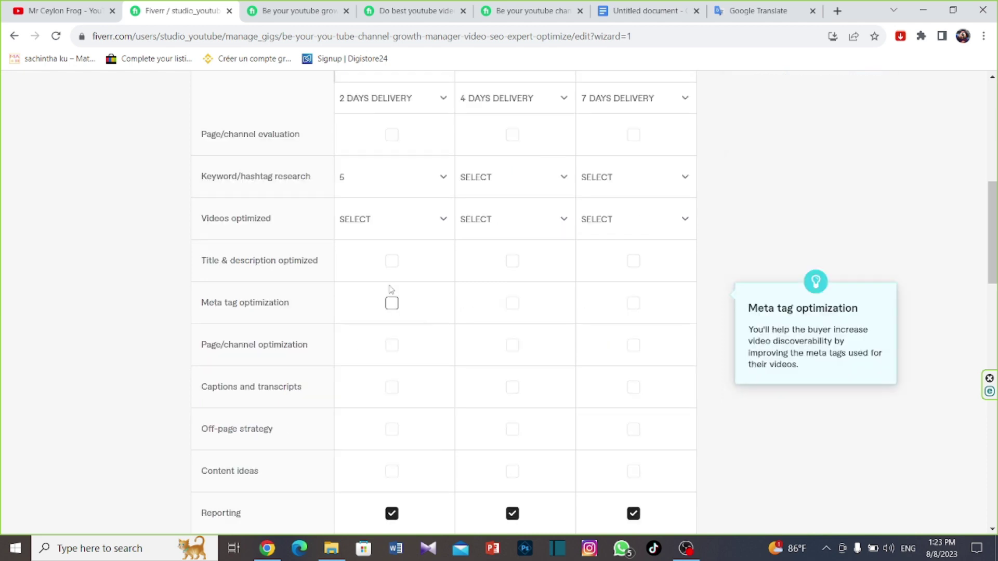
{"action": "scroll", "coordinate": [410, 289], "scroll_direction": "up", "scroll_amount": 5}
{"action": "scroll", "coordinate": [462, 289], "scroll_direction": "down", "scroll_amount": 4}
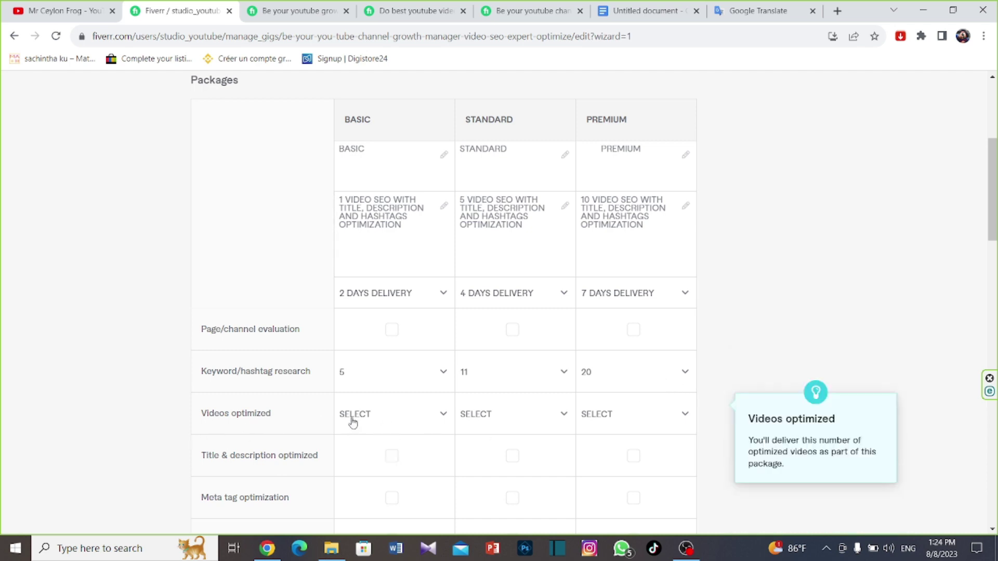
- Set the number of videos optimized to 1 for Basic, 5 for Standard and 10 for Premium
{"action": "left_click", "coordinate": [444, 415]}
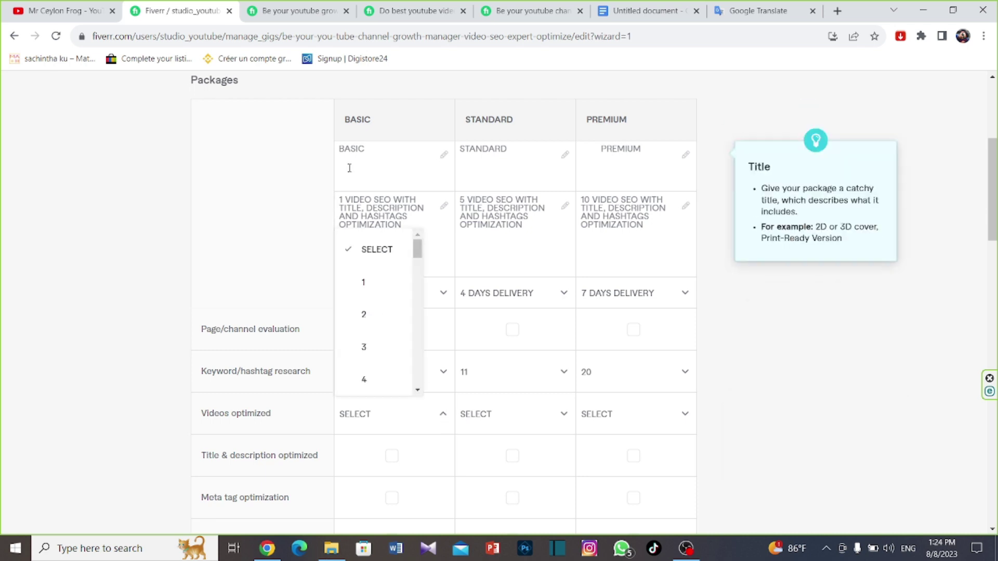
{"action": "left_click", "coordinate": [351, 283]}
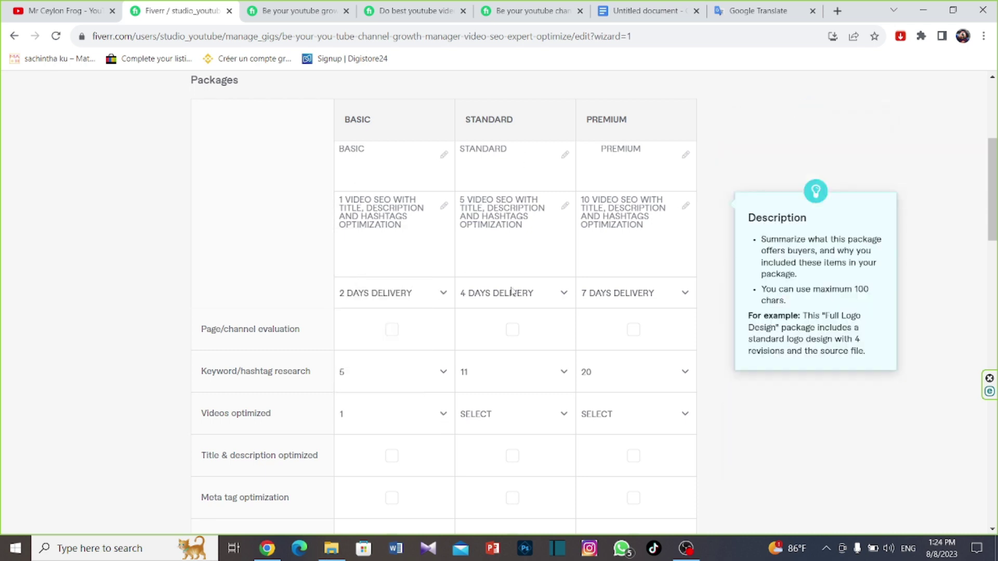
{"action": "left_click", "coordinate": [542, 420]}
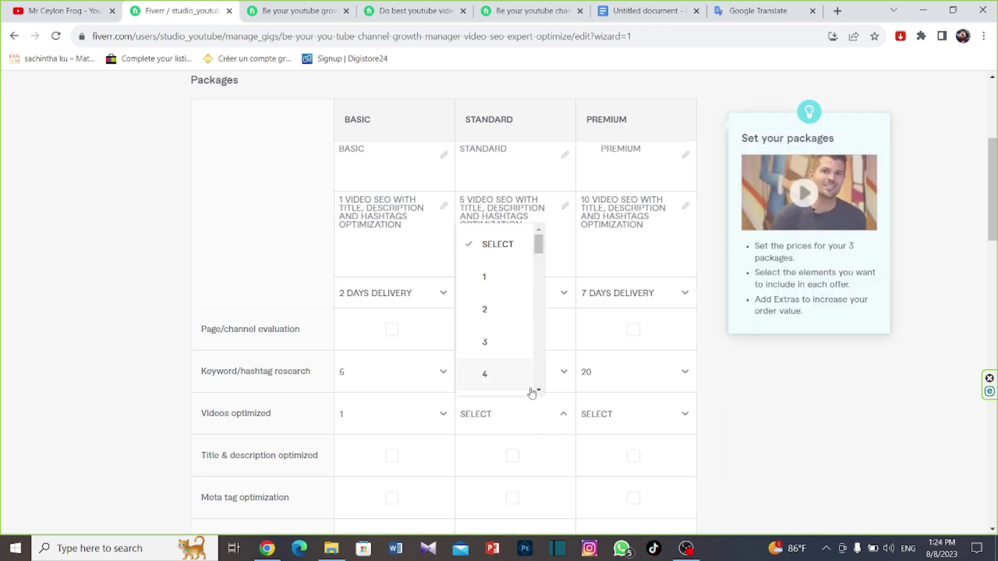
{"action": "scroll", "coordinate": [481, 335], "scroll_direction": "down", "scroll_amount": 1}
{"action": "left_click", "coordinate": [485, 338]}
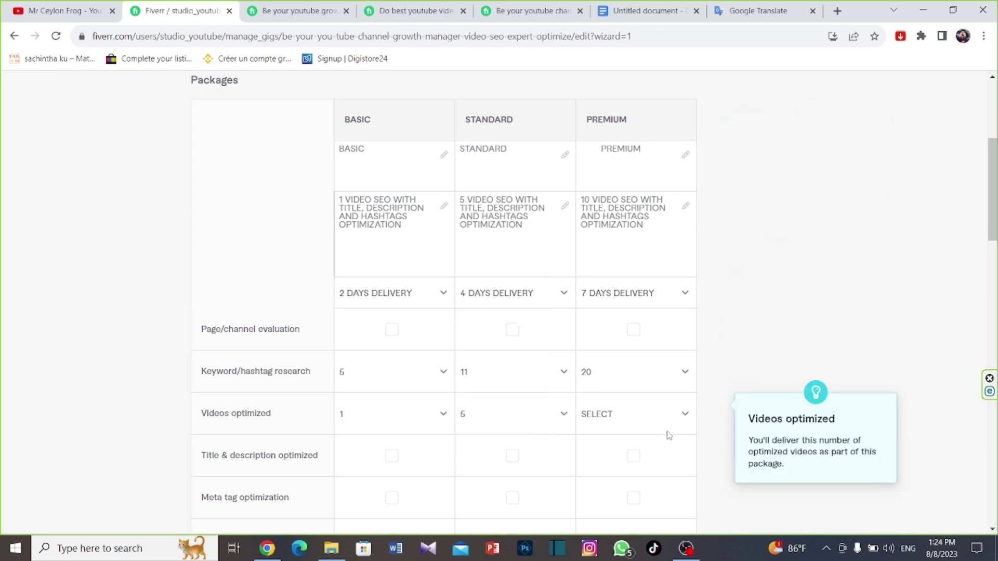
{"action": "left_click", "coordinate": [675, 416]}
{"action": "scroll", "coordinate": [646, 339], "scroll_direction": "down", "scroll_amount": 6}
{"action": "scroll", "coordinate": [633, 318], "scroll_direction": "up", "scroll_amount": 2}
{"action": "left_click", "coordinate": [625, 246]}
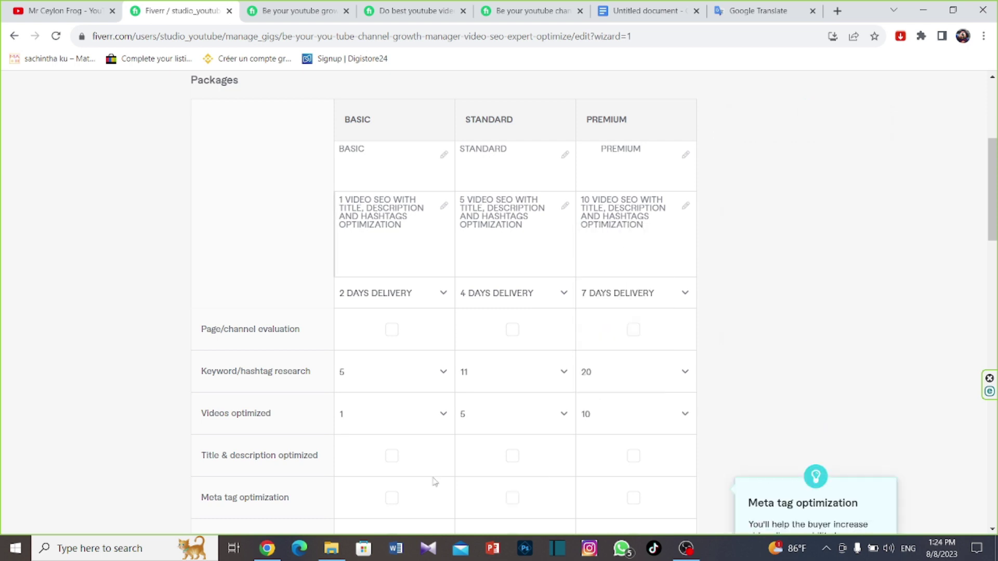
- Include title & description optimization and meta tag optimization in all three packages
{"action": "scroll", "coordinate": [278, 403], "scroll_direction": "down", "scroll_amount": 1}
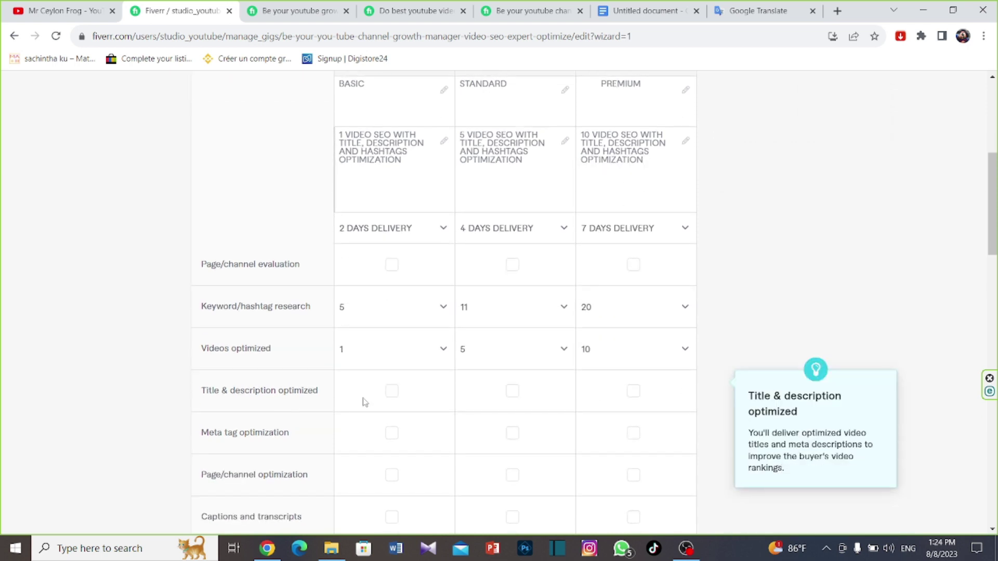
{"action": "left_click", "coordinate": [393, 397]}
{"action": "left_click", "coordinate": [511, 396]}
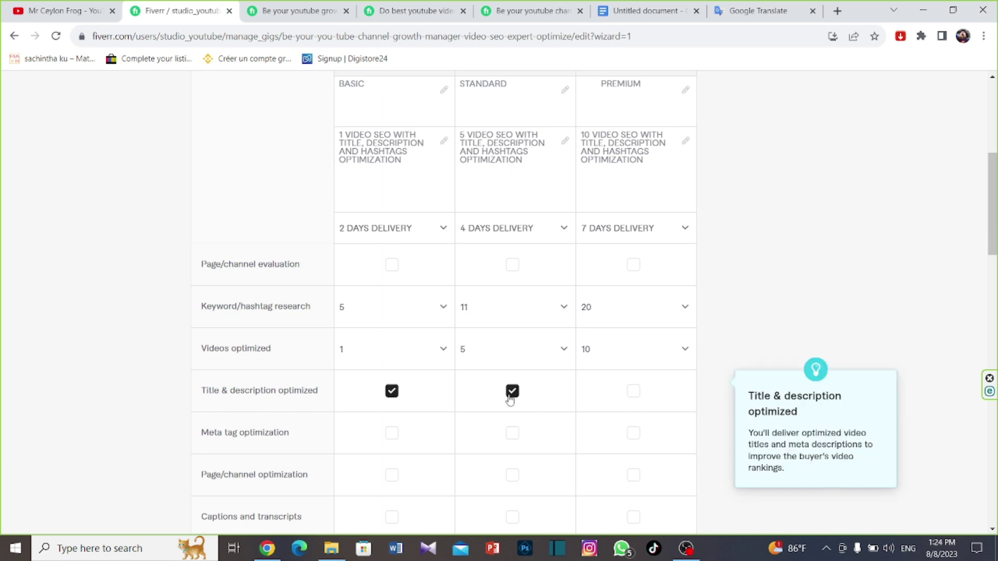
{"action": "left_click", "coordinate": [634, 396]}
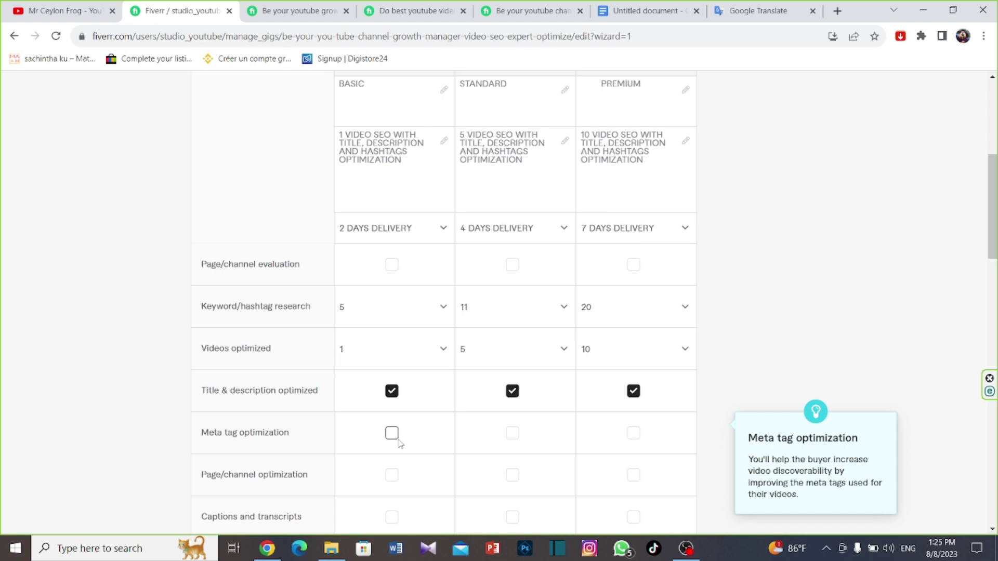
{"action": "scroll", "coordinate": [255, 385], "scroll_direction": "down", "scroll_amount": 2}
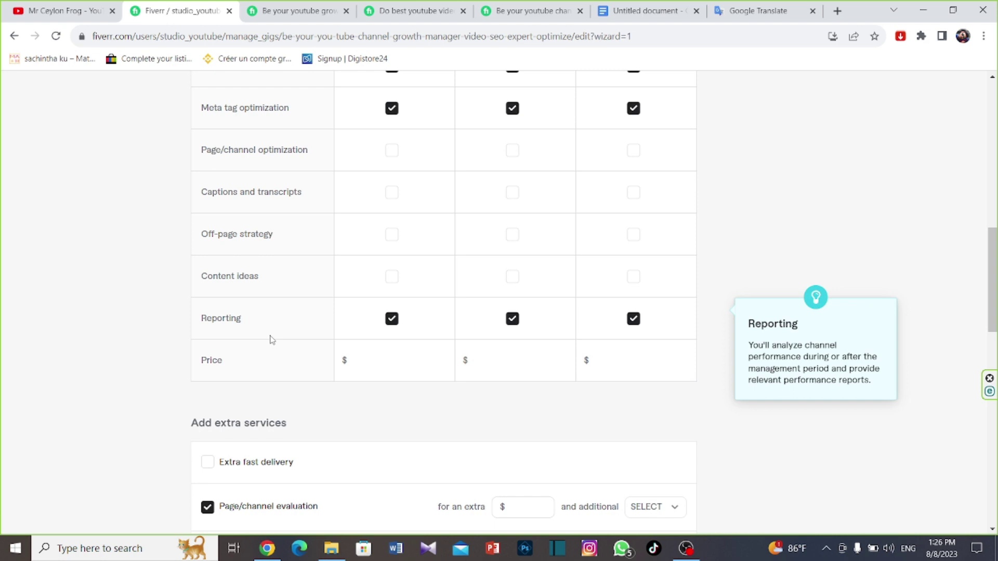
- Using the channel growth manager gig's package prices as reference, price Basic at $5, Standard at $25 and Premium at $50
{"action": "scroll", "coordinate": [269, 338], "scroll_direction": "up", "scroll_amount": 2}
{"action": "left_click", "coordinate": [510, 9]}
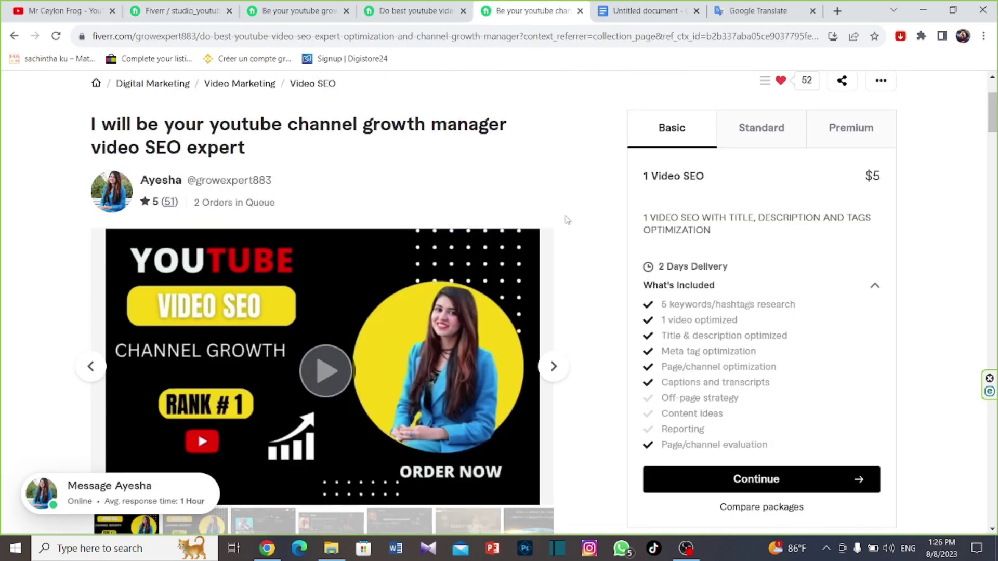
{"action": "left_click", "coordinate": [754, 139]}
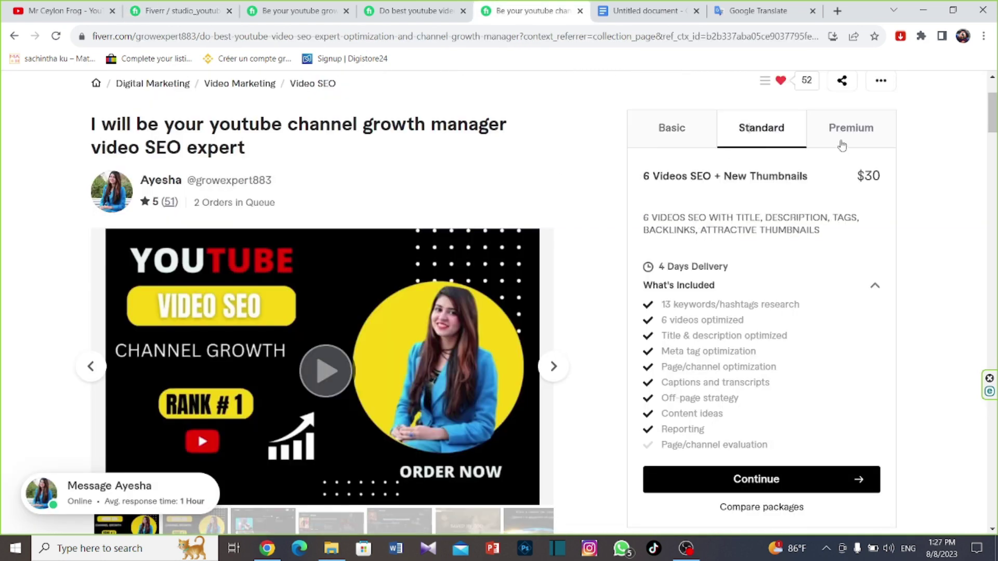
{"action": "left_click", "coordinate": [840, 145]}
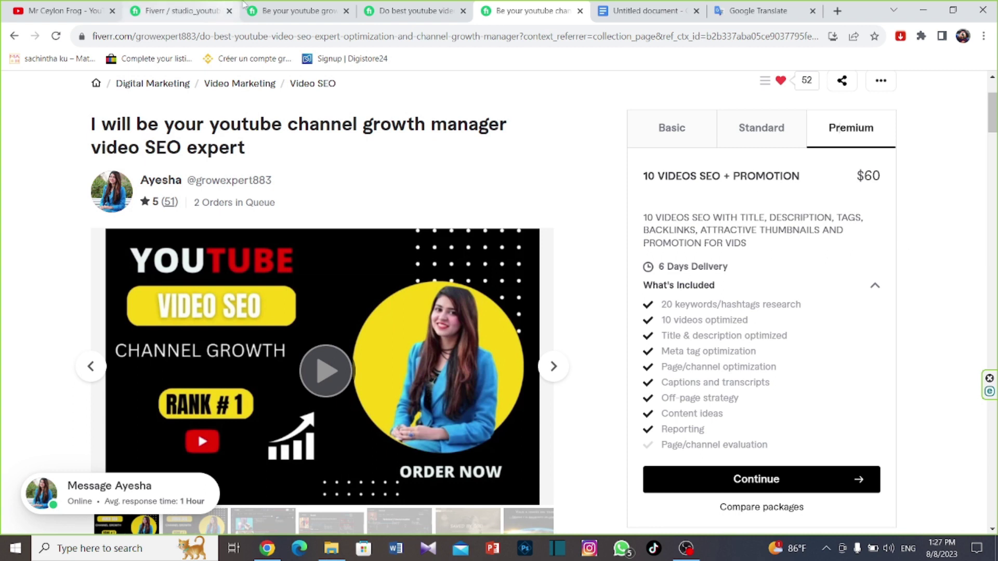
{"action": "left_click", "coordinate": [193, 11]}
{"action": "mouse_move", "coordinate": [323, 479]}
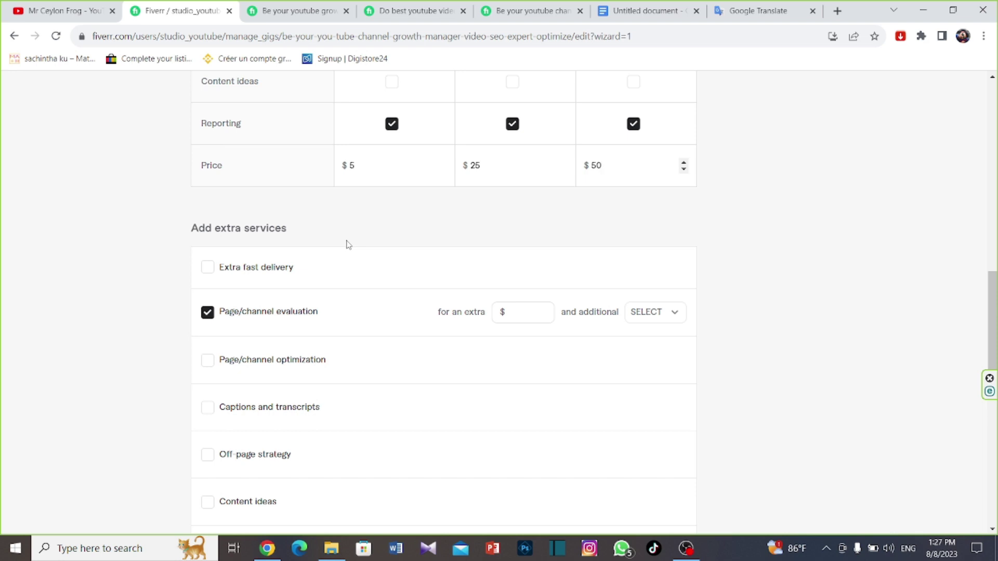
- Enable the extra fast delivery service and look through the delivery time choices for the Basic package
{"action": "mouse_move", "coordinate": [256, 269]}
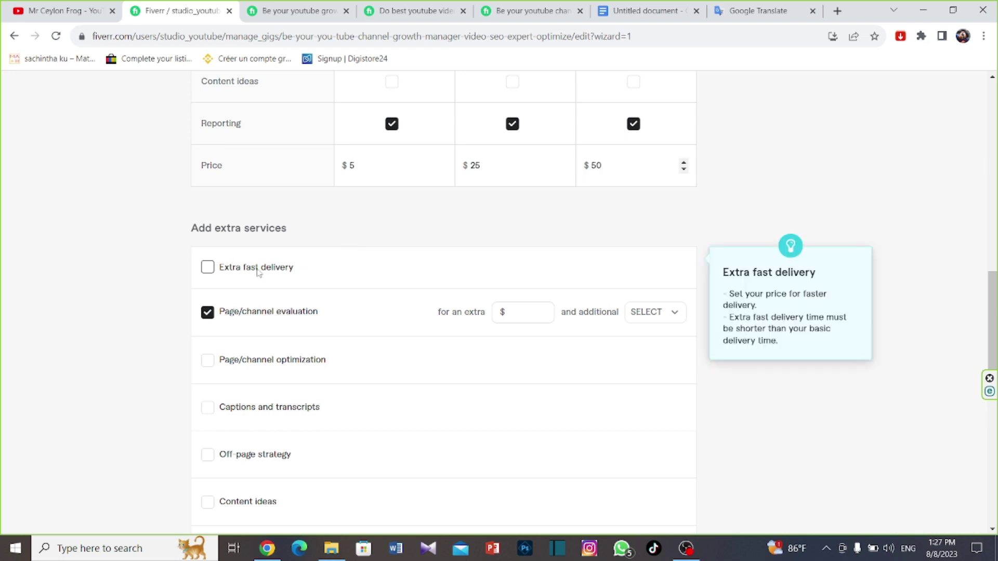
{"action": "left_click", "coordinate": [208, 272]}
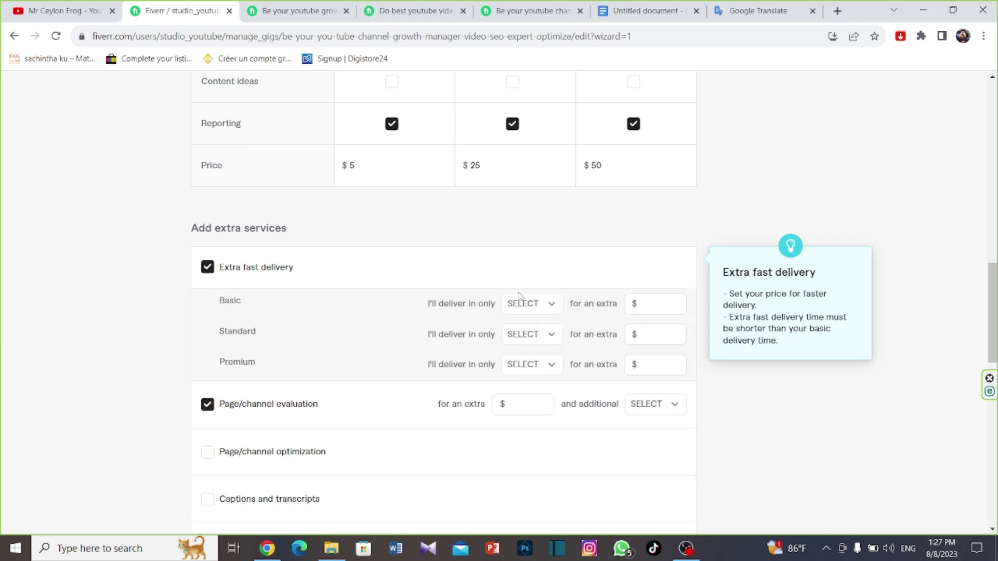
{"action": "left_click", "coordinate": [555, 314]}
{"action": "scroll", "coordinate": [527, 390], "scroll_direction": "down", "scroll_amount": 2}
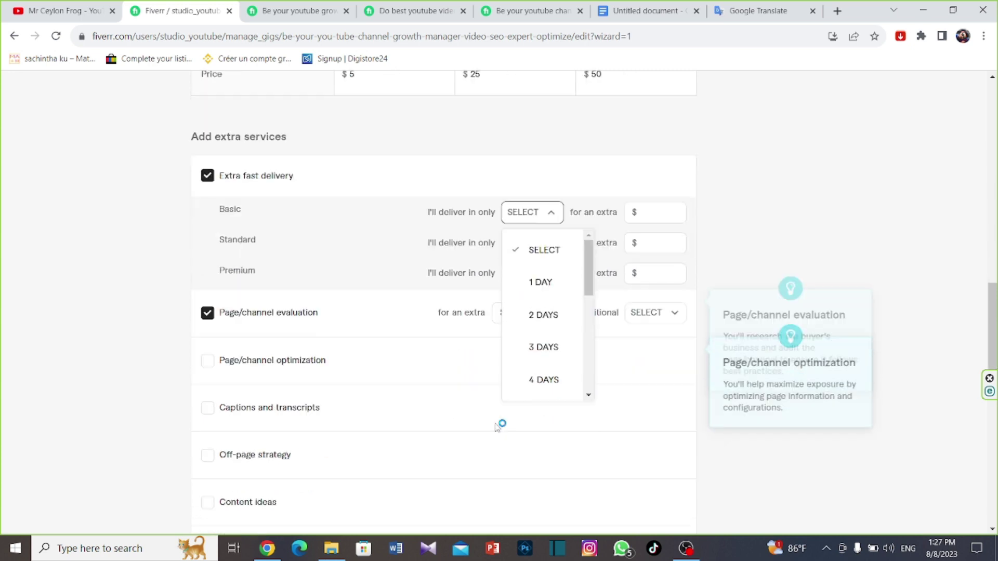
{"action": "left_click", "coordinate": [762, 210]}
{"action": "scroll", "coordinate": [551, 286], "scroll_direction": "up", "scroll_amount": 4}
{"action": "mouse_move", "coordinate": [550, 361]}
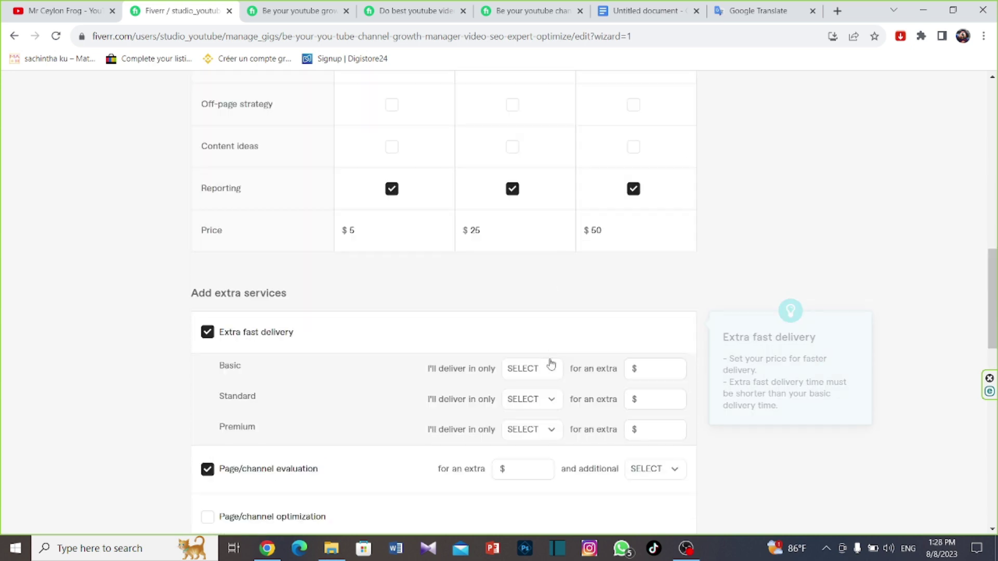
{"action": "mouse_move", "coordinate": [330, 189]}
{"action": "mouse_move", "coordinate": [467, 241]}
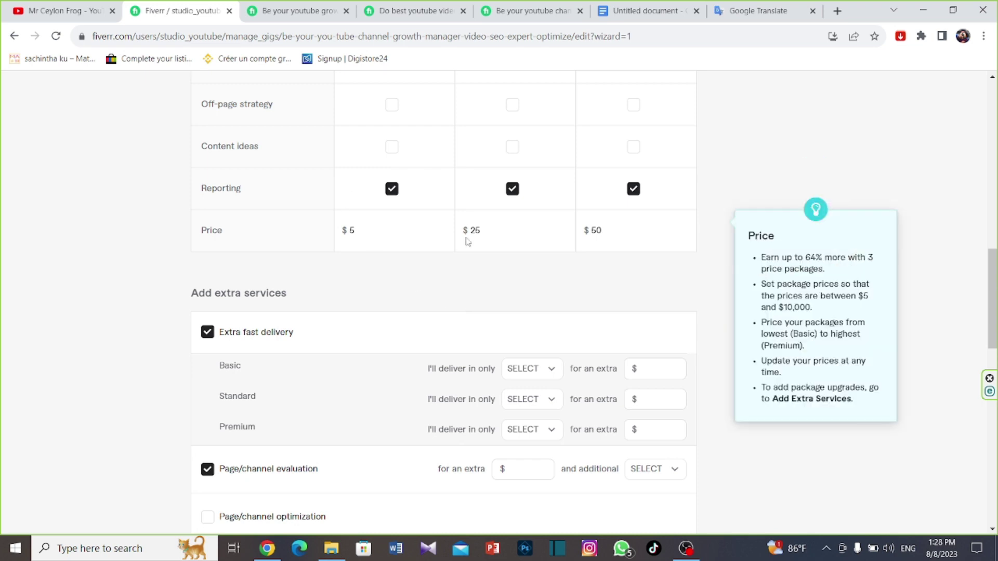
- Try offering 1-day extra fast delivery on the Basic package for an extra $5, and withdraw the extra service
{"action": "left_click", "coordinate": [554, 370]}
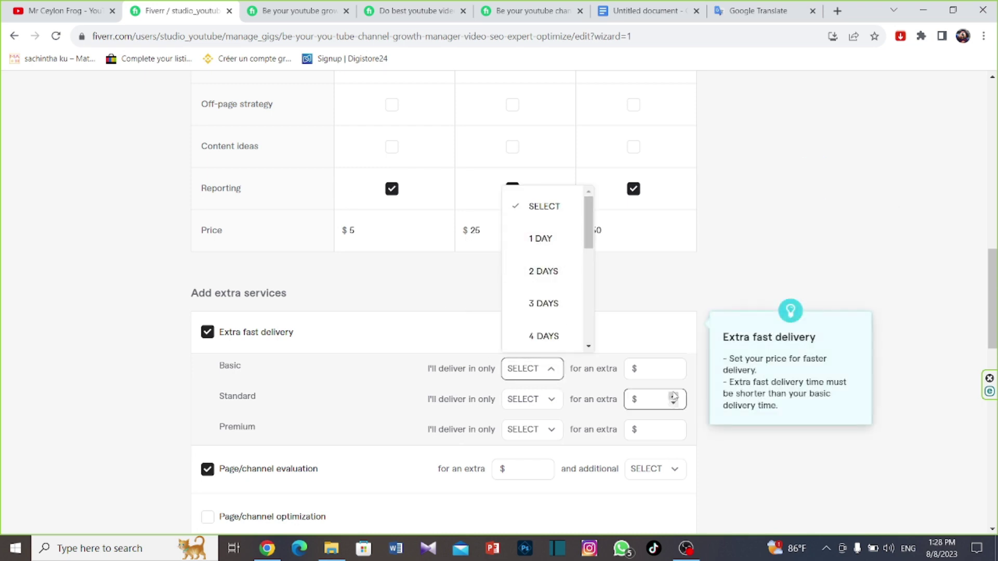
{"action": "left_click", "coordinate": [651, 370]}
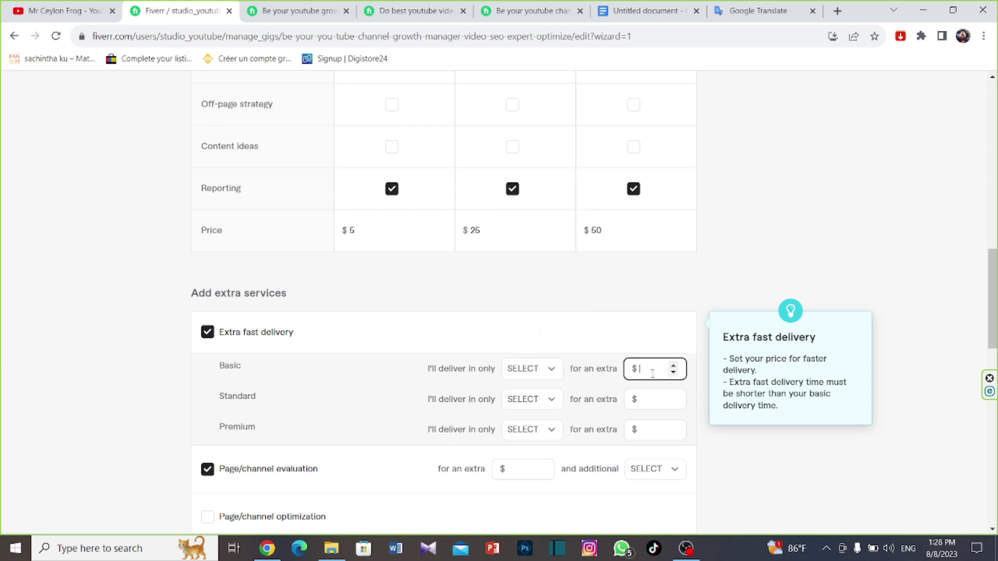
{"action": "left_click", "coordinate": [550, 368]}
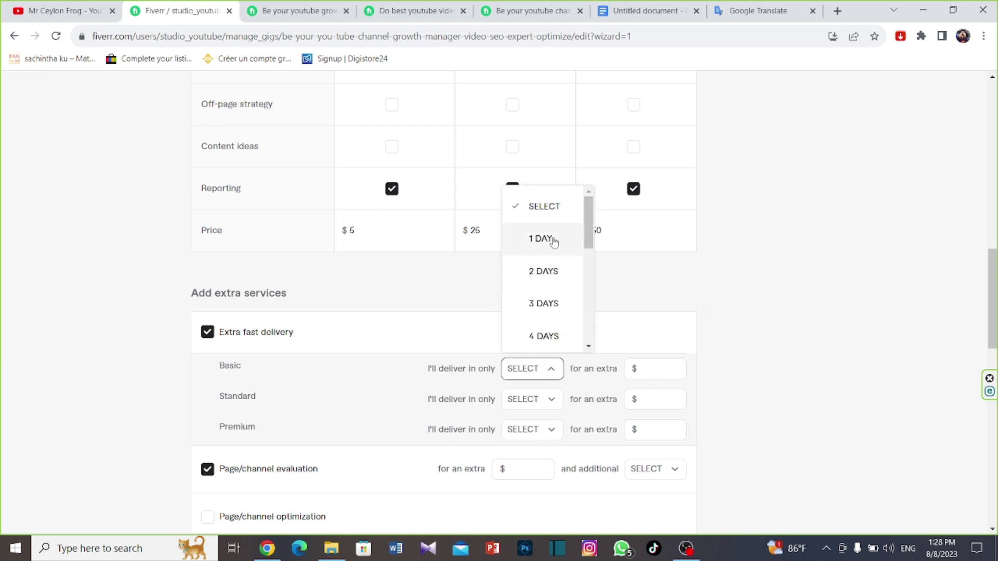
{"action": "left_click", "coordinate": [543, 238]}
{"action": "left_click", "coordinate": [656, 368]}
{"action": "type", "text": "5"}
{"action": "left_click", "coordinate": [638, 317]}
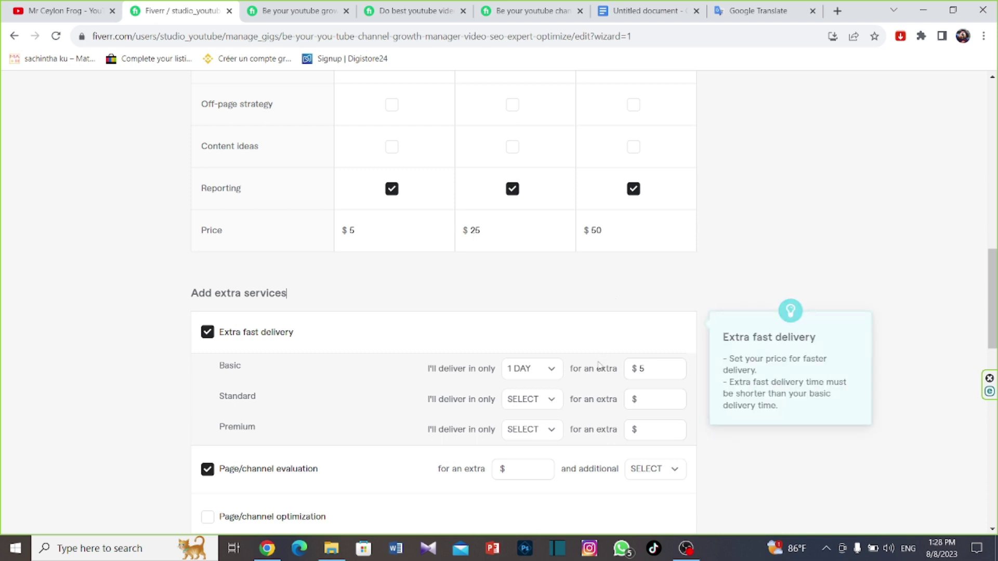
{"action": "left_click", "coordinate": [542, 381]}
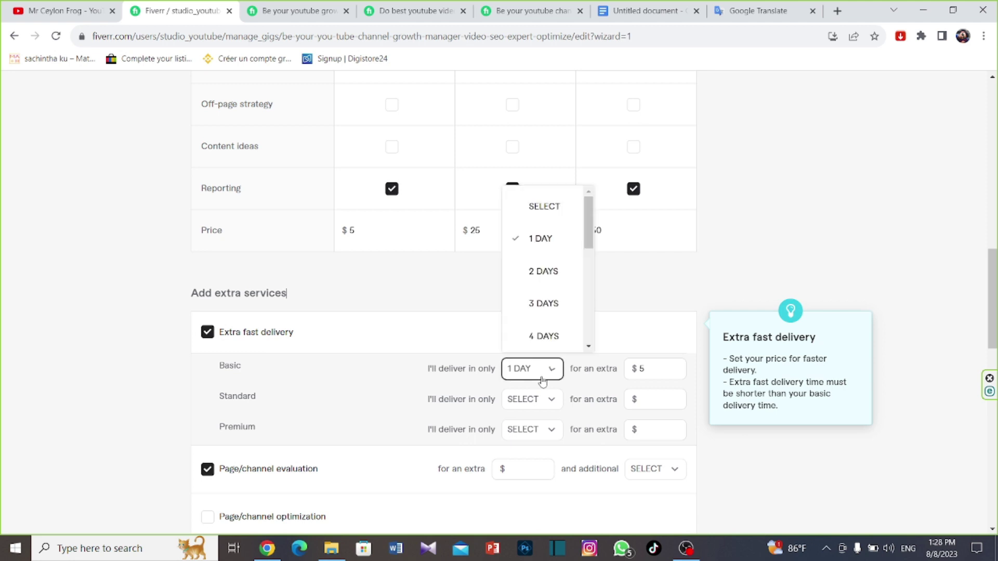
{"action": "left_click", "coordinate": [214, 343]}
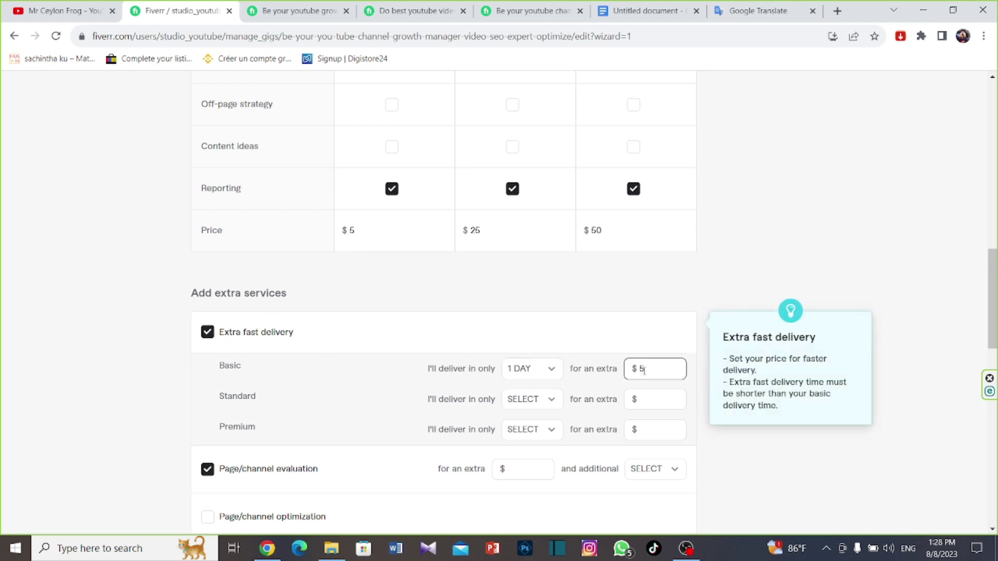
- Save the pricing and continue to the gig's Description & FAQ stage
{"action": "scroll", "coordinate": [431, 390], "scroll_direction": "down", "scroll_amount": 5}
{"action": "scroll", "coordinate": [500, 348], "scroll_direction": "up", "scroll_amount": 1}
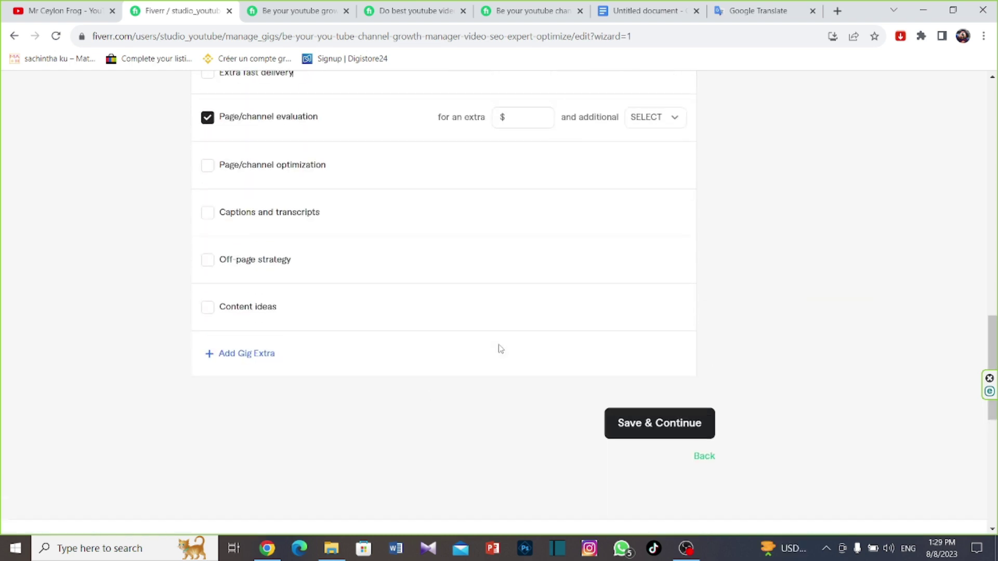
{"action": "left_click", "coordinate": [681, 432]}
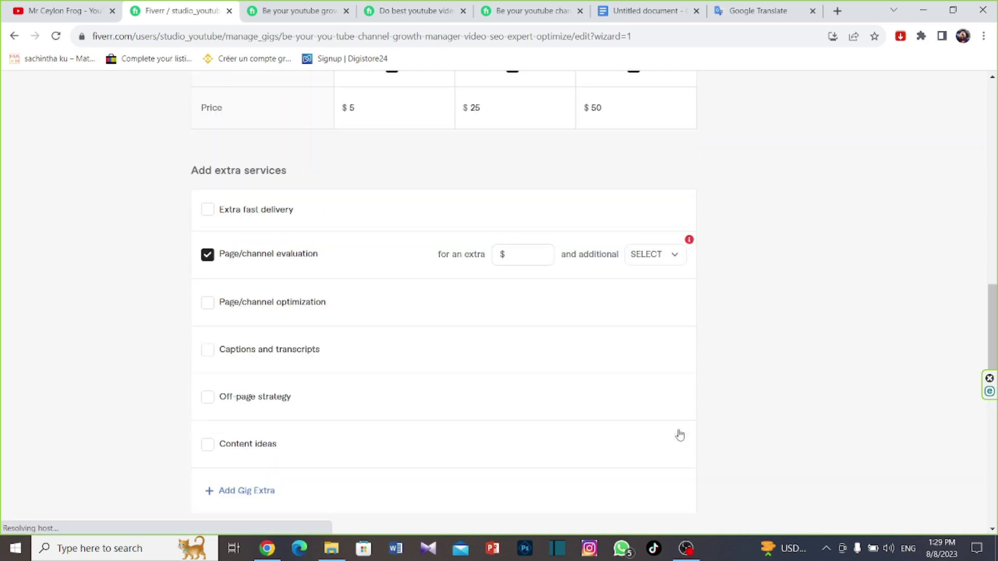
{"action": "scroll", "coordinate": [680, 434], "scroll_direction": "down", "scroll_amount": 5}
{"action": "left_click", "coordinate": [646, 366]}
{"action": "left_click", "coordinate": [646, 364]}
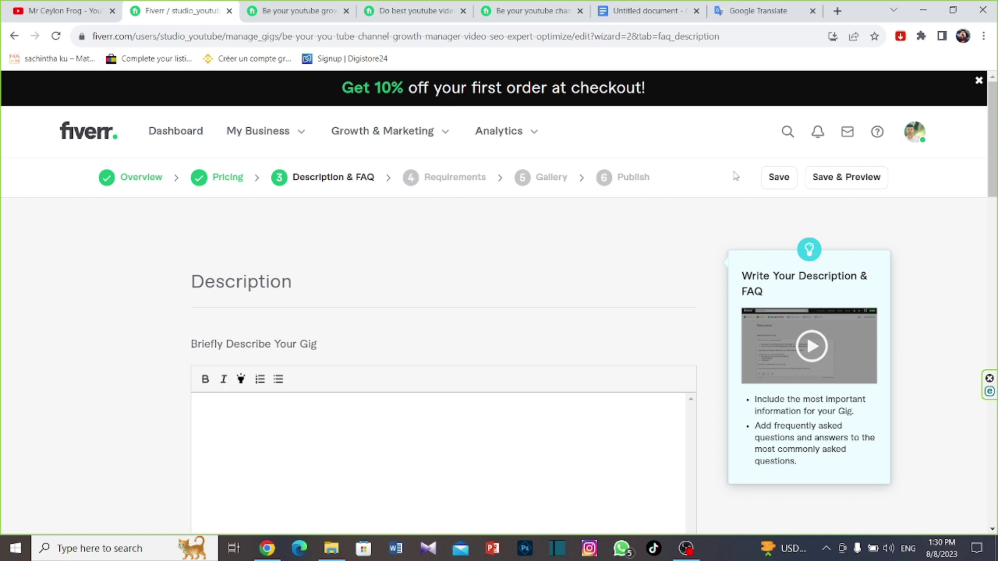
- Read the About this gig text of the competing YouTube growth manager gig as reference for the empty description
{"action": "scroll", "coordinate": [606, 238], "scroll_direction": "down", "scroll_amount": 3}
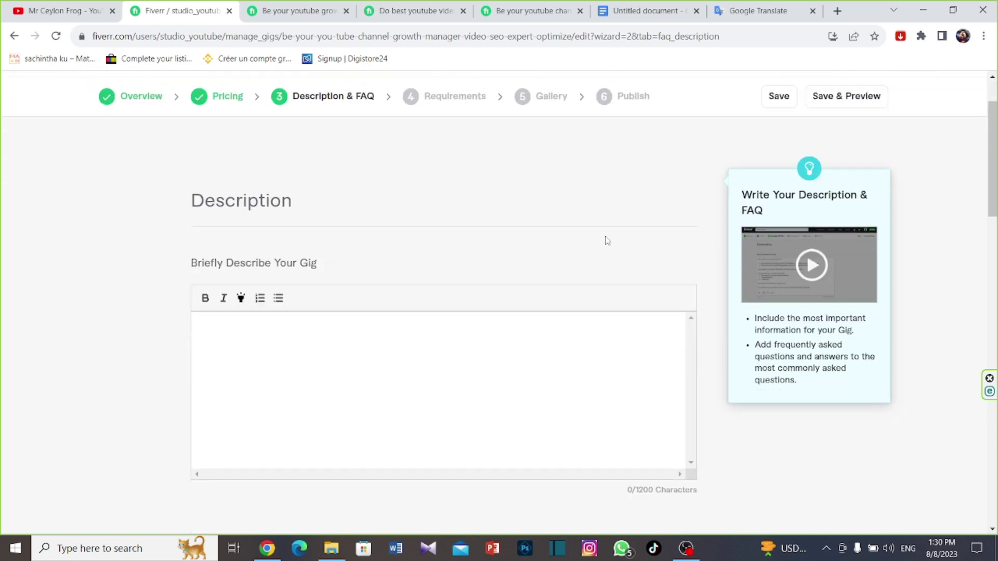
{"action": "left_click", "coordinate": [505, 307]}
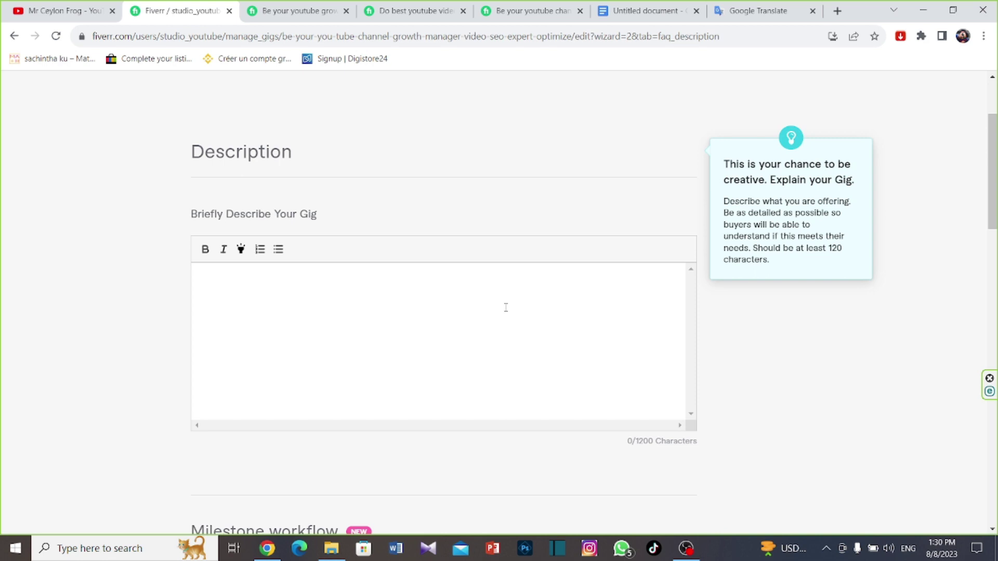
{"action": "scroll", "coordinate": [579, 153], "scroll_direction": "up", "scroll_amount": 3}
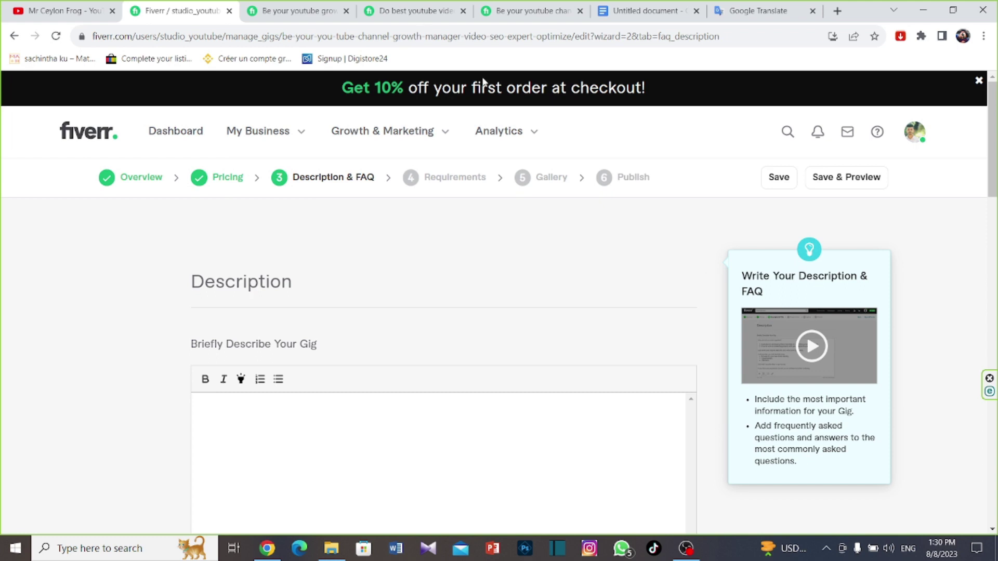
{"action": "key", "text": "ctrl+5"}
{"action": "scroll", "coordinate": [373, 303], "scroll_direction": "down", "scroll_amount": 3}
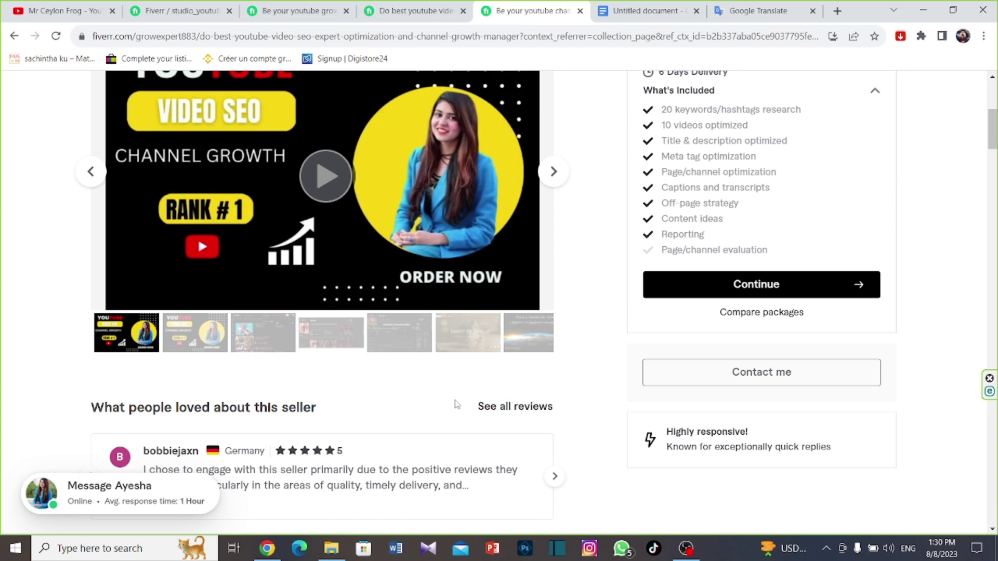
{"action": "scroll", "coordinate": [456, 405], "scroll_direction": "down", "scroll_amount": 10}
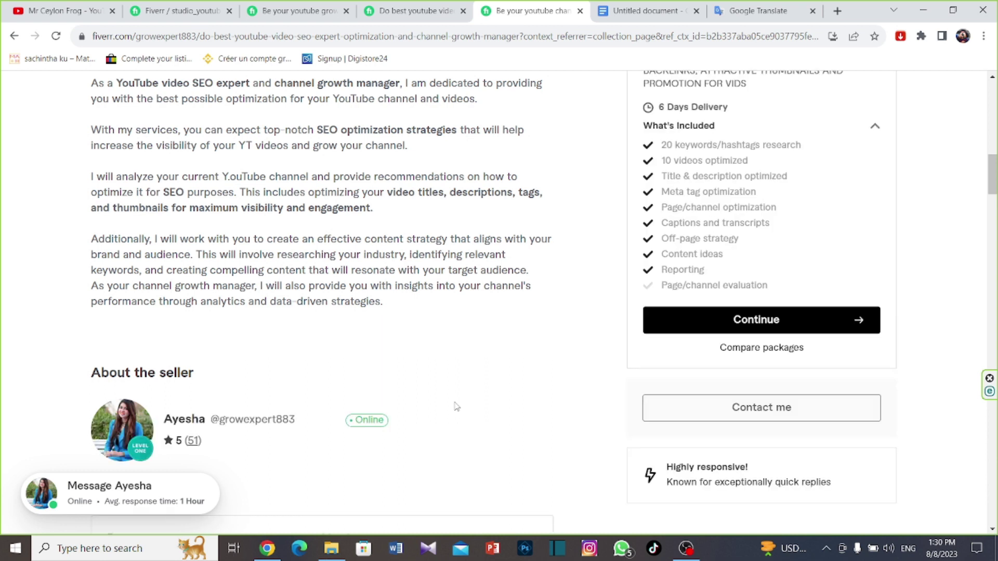
{"action": "scroll", "coordinate": [292, 379], "scroll_direction": "up", "scroll_amount": 1}
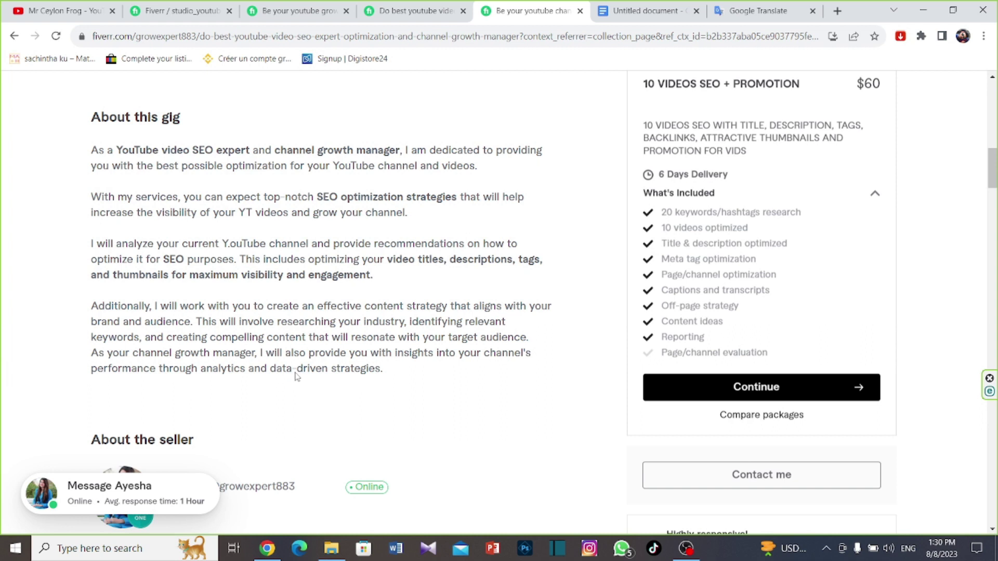
{"action": "scroll", "coordinate": [291, 379], "scroll_direction": "up", "scroll_amount": 3}
{"action": "scroll", "coordinate": [290, 378], "scroll_direction": "down", "scroll_amount": 1}
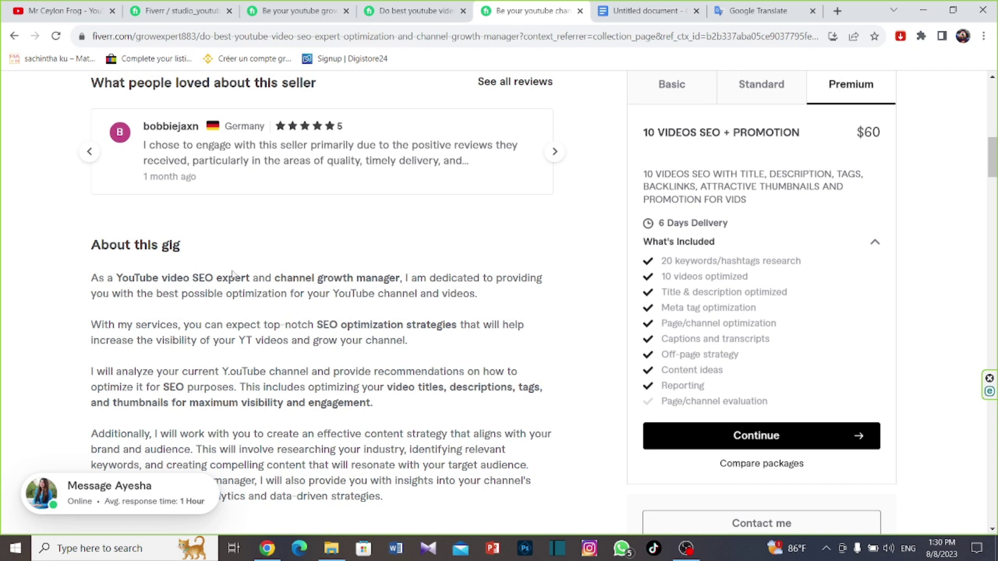
- Fill the gig description with the YouTube Video SEO Service text covering on-page and off-page SEO, support and requirements, and review it
{"action": "left_click", "coordinate": [673, 11]}
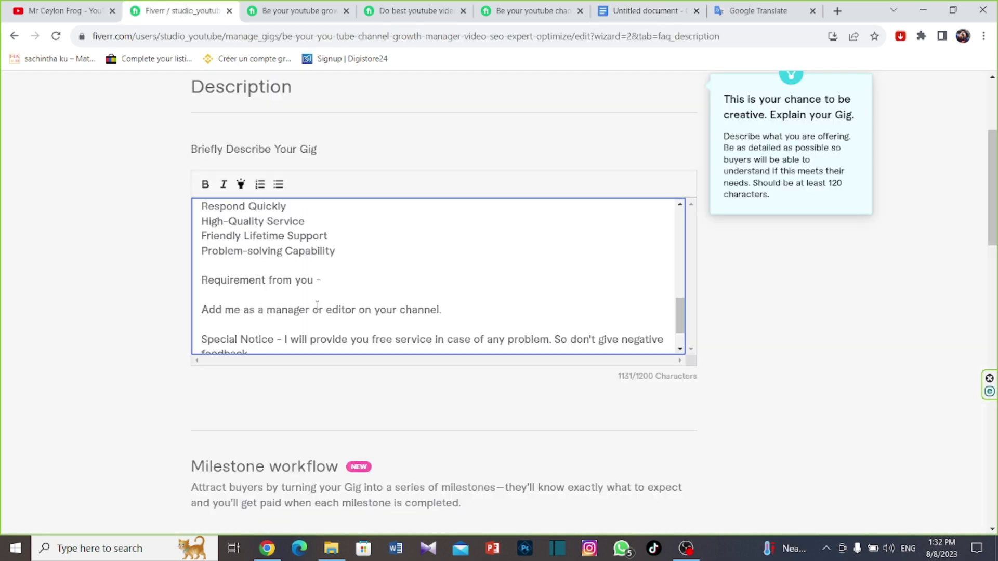
{"action": "scroll", "coordinate": [330, 301], "scroll_direction": "up", "scroll_amount": 10}
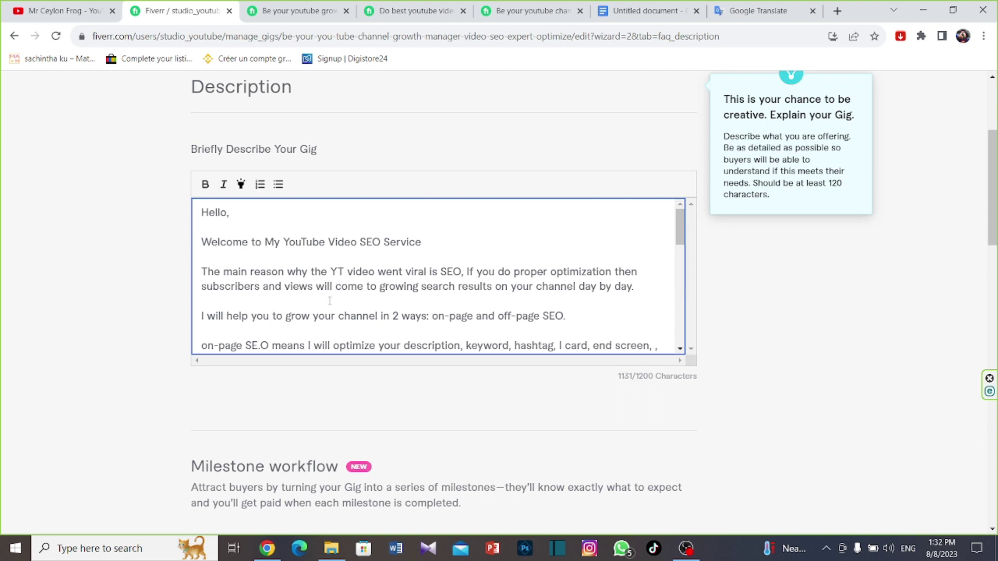
{"action": "scroll", "coordinate": [330, 301], "scroll_direction": "down", "scroll_amount": 3}
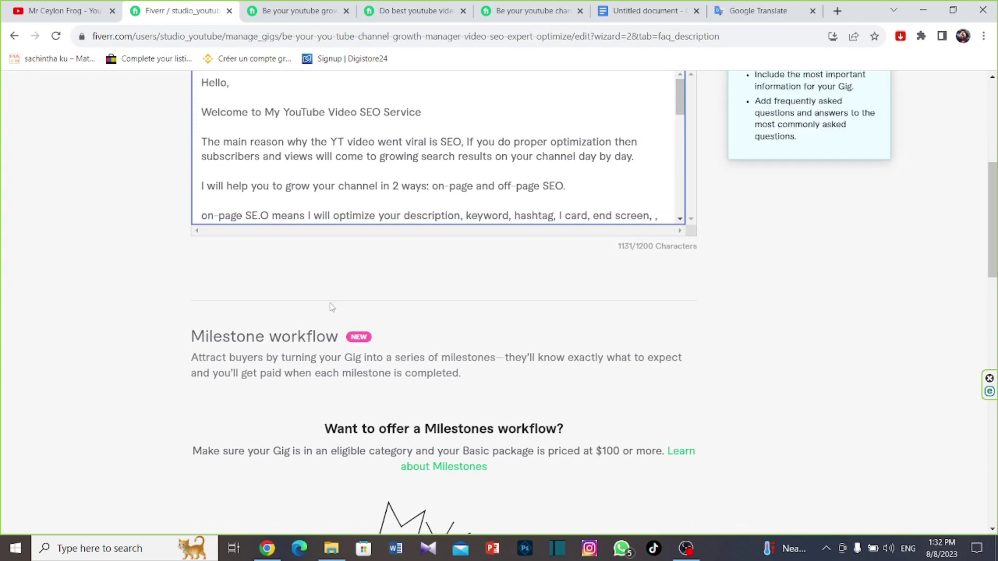
{"action": "scroll", "coordinate": [333, 310], "scroll_direction": "down", "scroll_amount": 3}
{"action": "scroll", "coordinate": [349, 317], "scroll_direction": "up", "scroll_amount": 1}
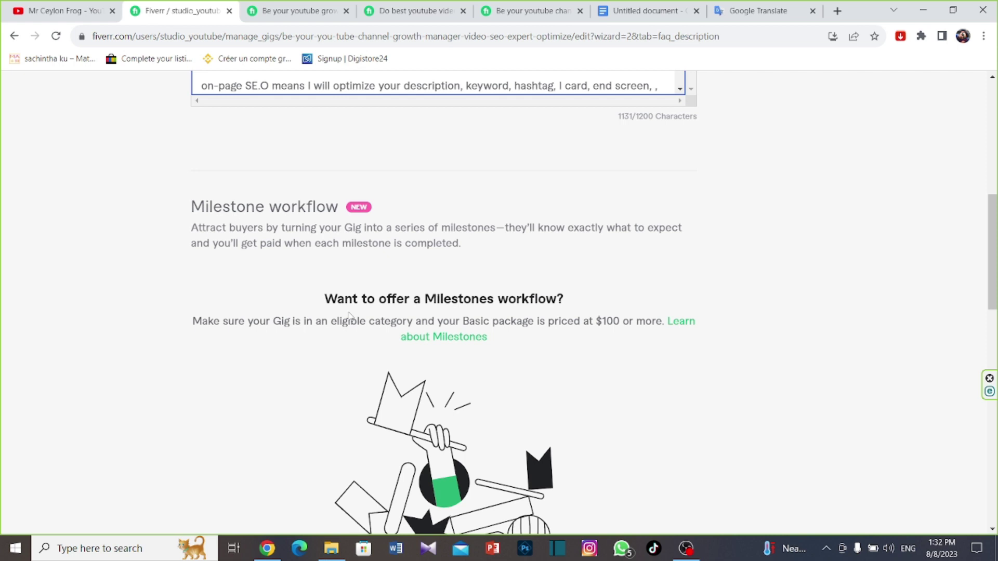
- Start a new entry in the gig's Frequently Asked Questions with its question and answer fields
{"action": "scroll", "coordinate": [359, 315], "scroll_direction": "down", "scroll_amount": 5}
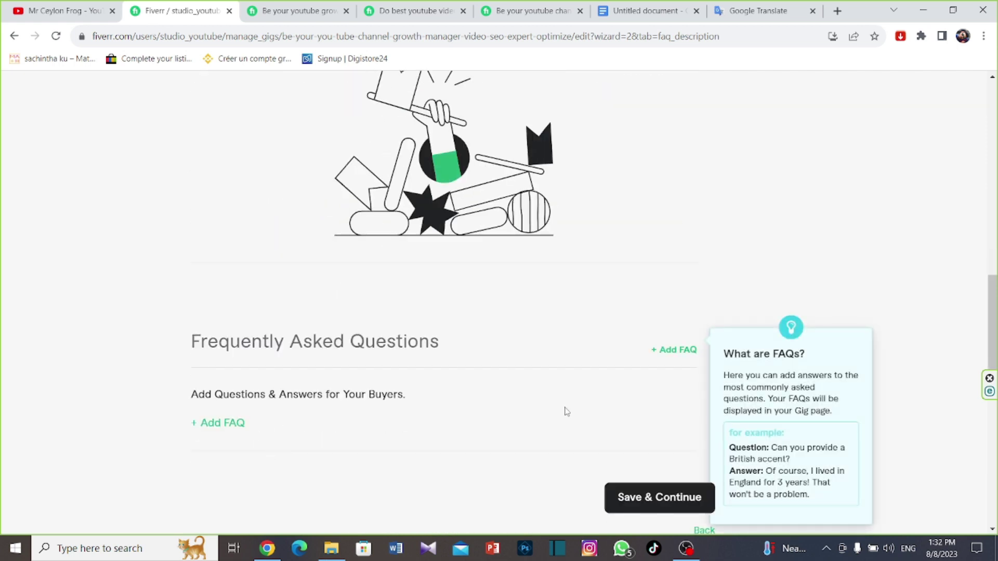
{"action": "left_click", "coordinate": [207, 431]}
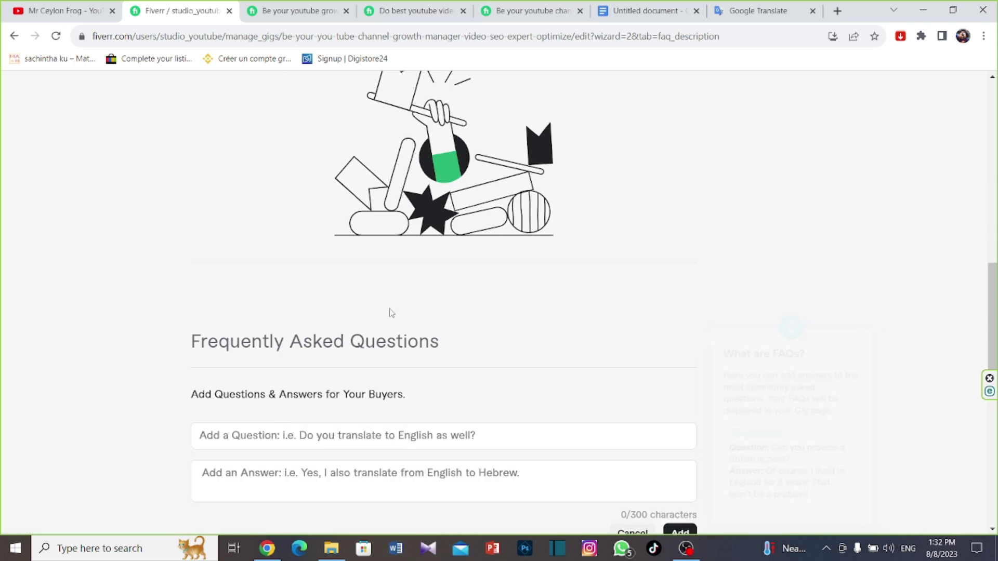
{"action": "left_click", "coordinate": [395, 433]}
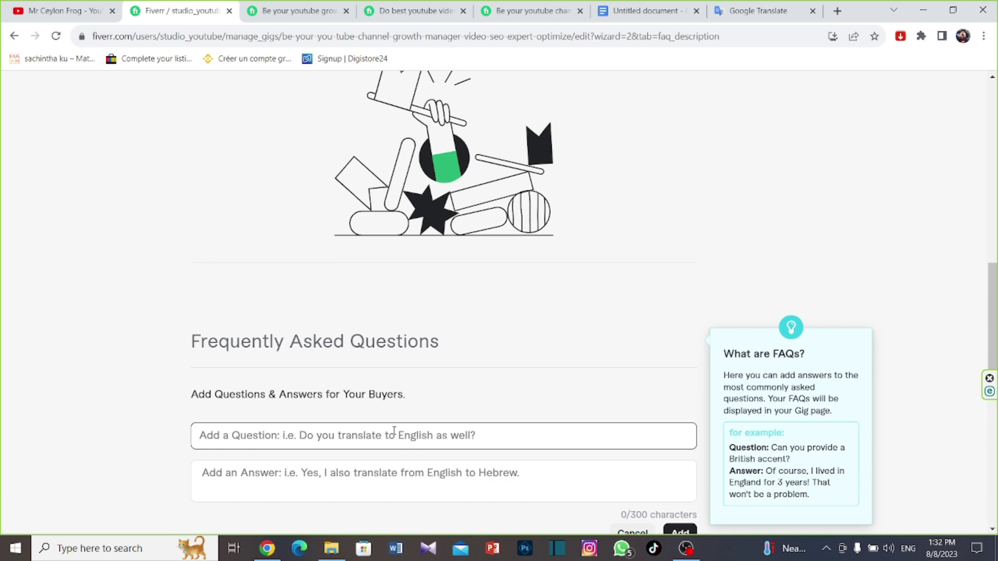
{"action": "left_click", "coordinate": [389, 480]}
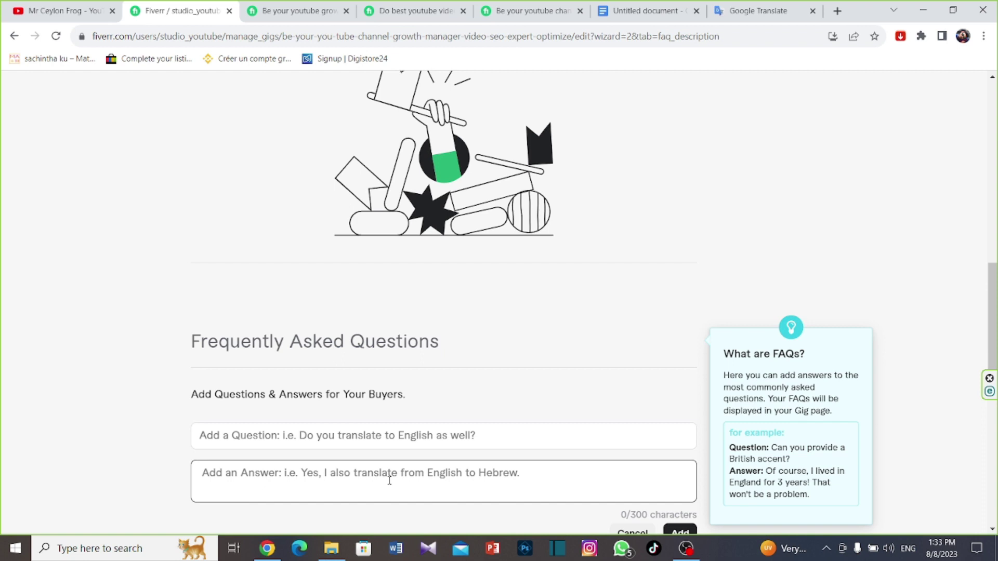
{"action": "left_click", "coordinate": [365, 401]}
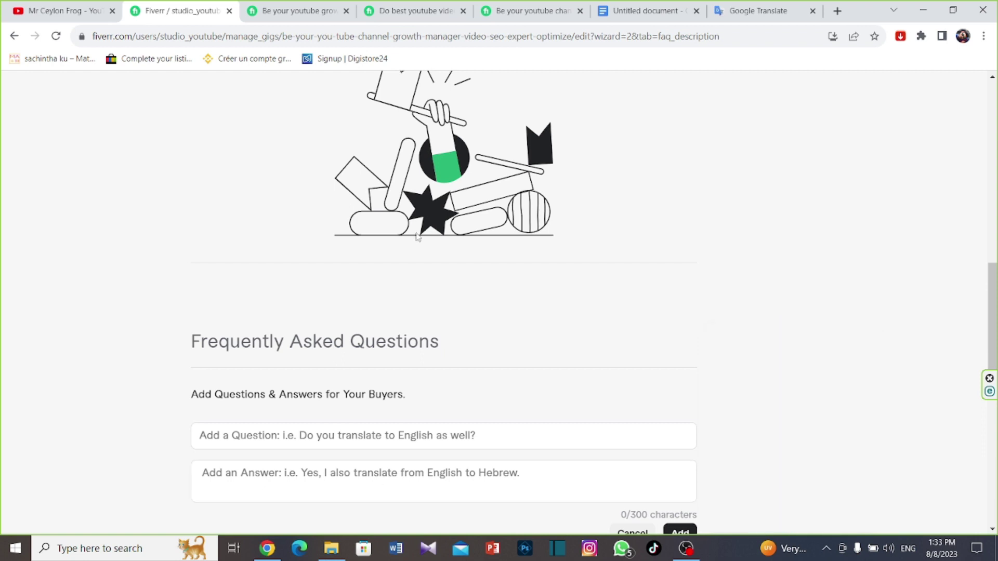
- Using the competing video SEO gig as reference, add four FAQs on YouTube SEO's importance, timing, organic ranking and learning more, and save the stage
{"action": "left_click", "coordinate": [422, 9]}
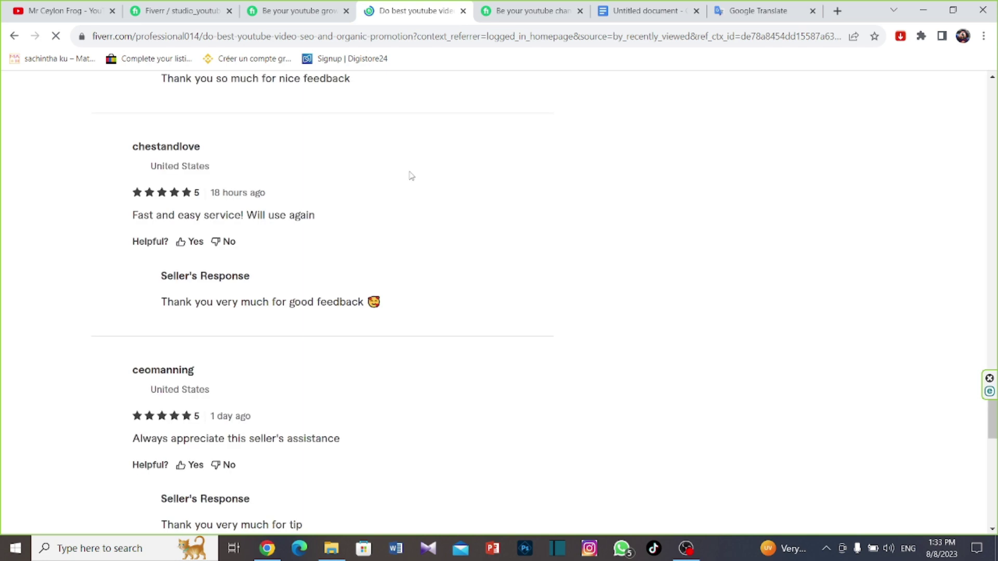
{"action": "scroll", "coordinate": [364, 229], "scroll_direction": "down", "scroll_amount": 6}
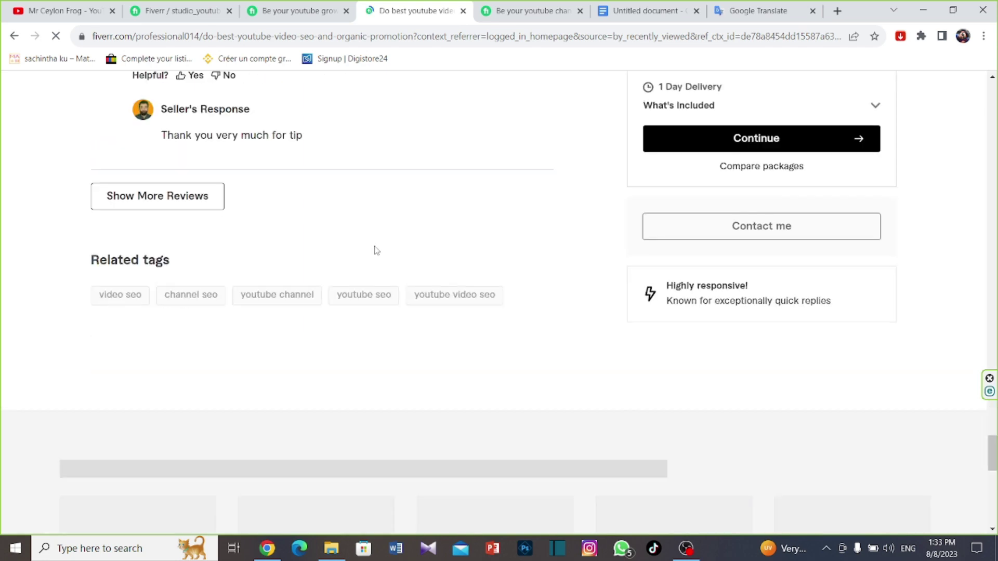
{"action": "scroll", "coordinate": [372, 274], "scroll_direction": "down", "scroll_amount": 3}
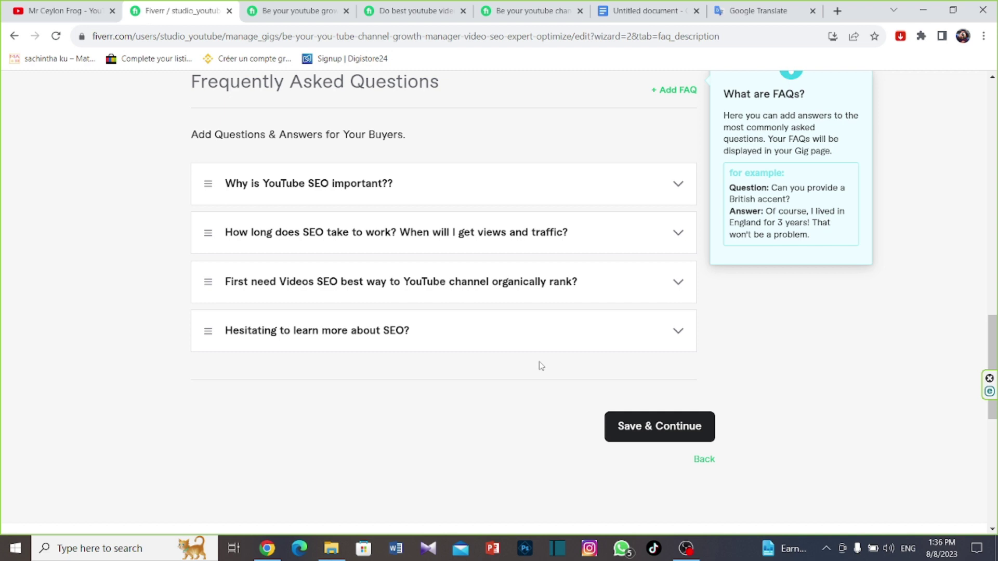
{"action": "left_click", "coordinate": [641, 428]}
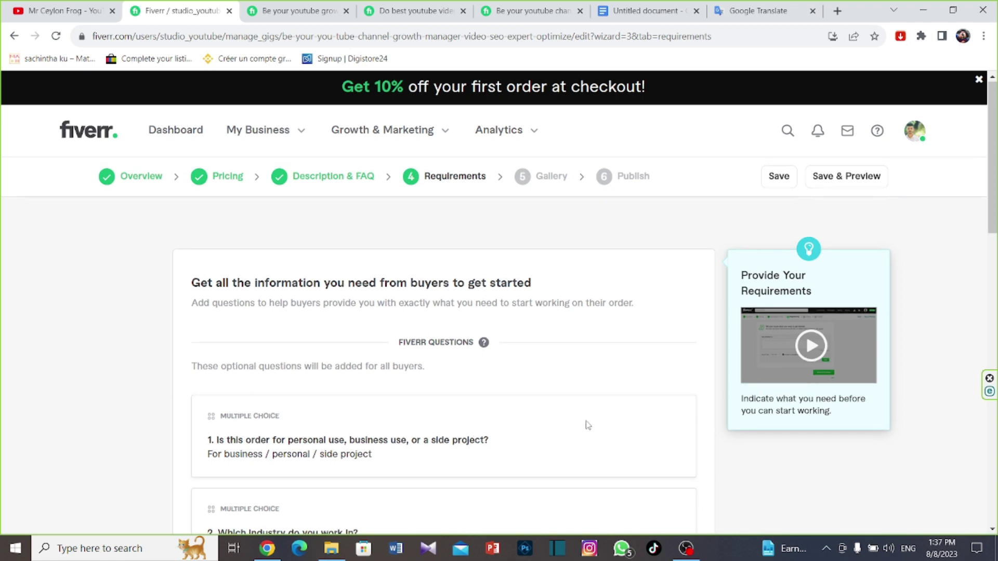
- Start a new required question for buyers in the Requirements stage and look through the answer form choices
{"action": "scroll", "coordinate": [585, 423], "scroll_direction": "down", "scroll_amount": 7}
{"action": "scroll", "coordinate": [561, 384], "scroll_direction": "down", "scroll_amount": 3}
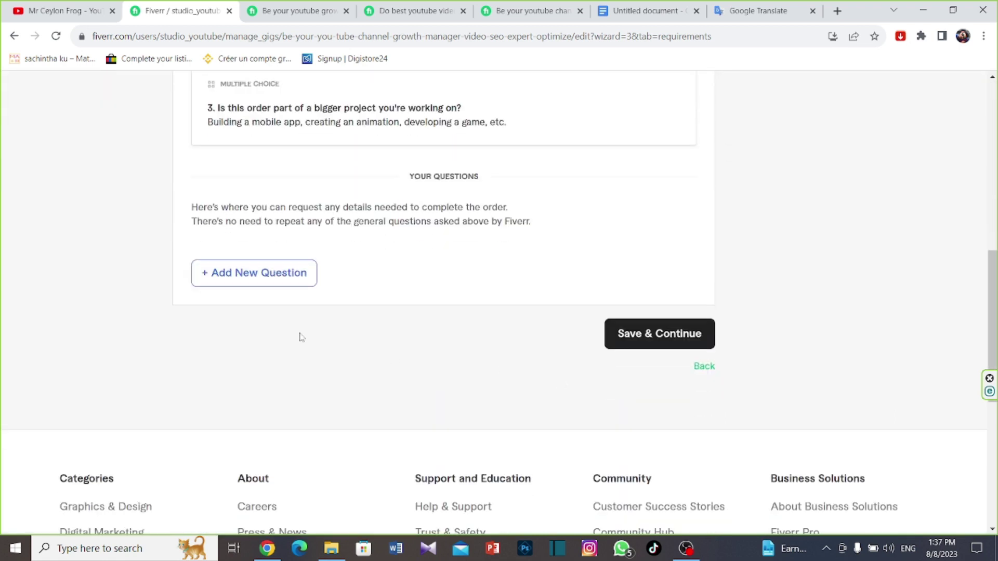
{"action": "left_click", "coordinate": [267, 287]}
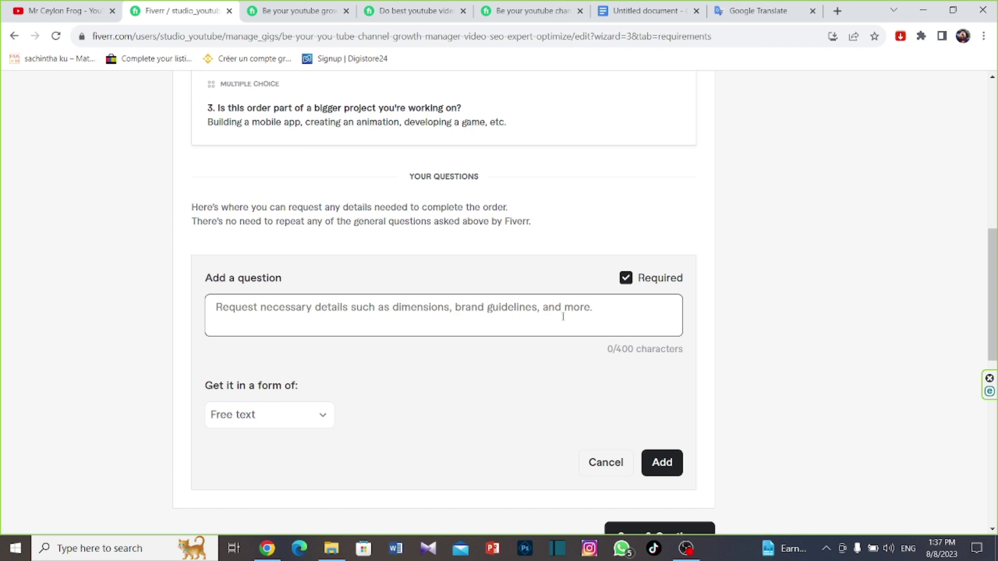
{"action": "left_click", "coordinate": [301, 424]}
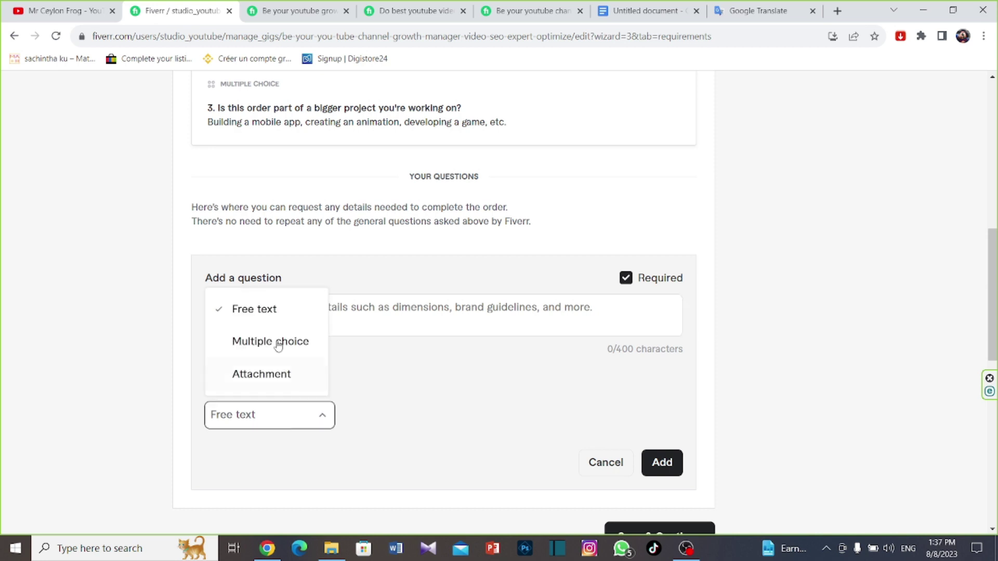
{"action": "left_click", "coordinate": [431, 397]}
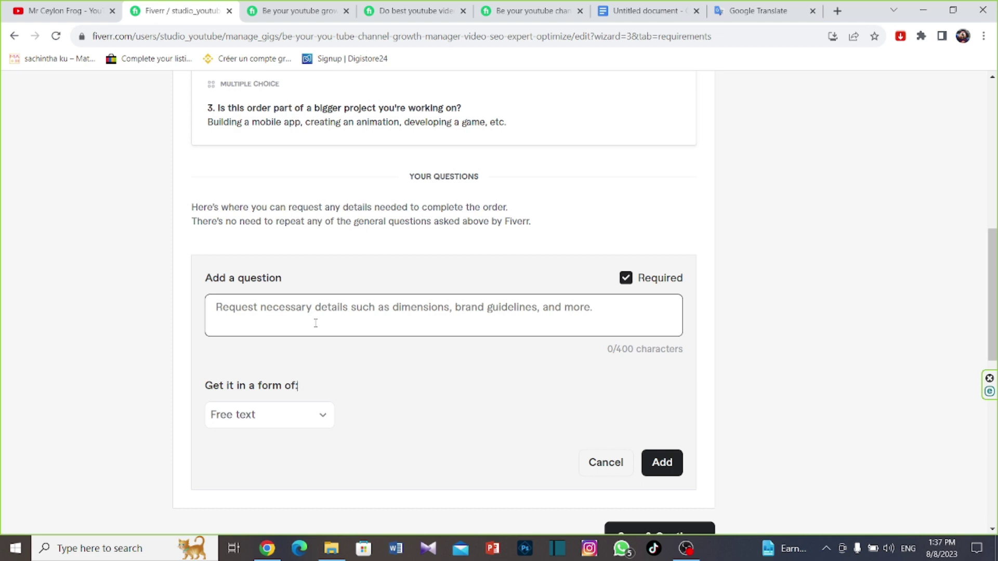
{"action": "left_click", "coordinate": [306, 420]}
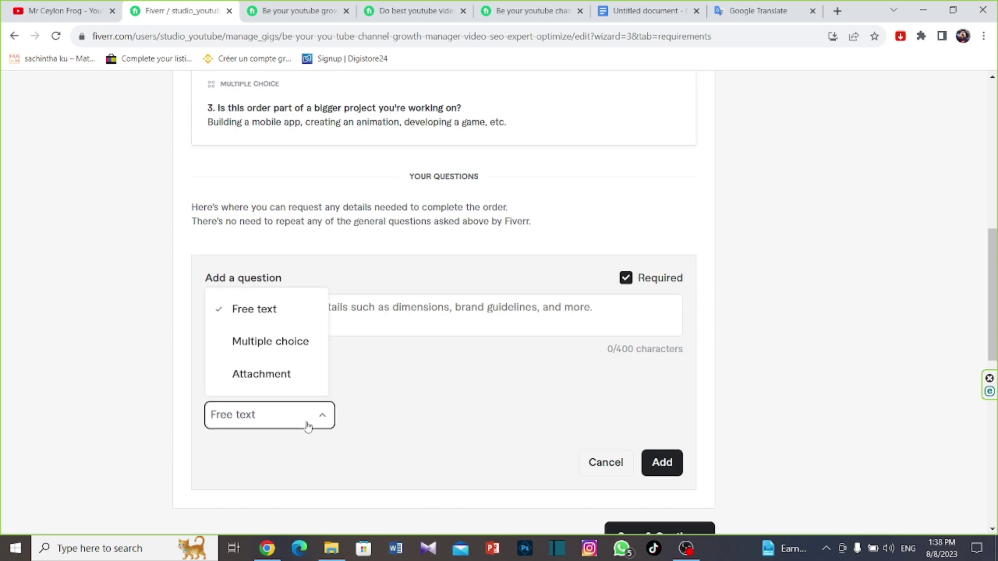
{"action": "left_click", "coordinate": [397, 380]}
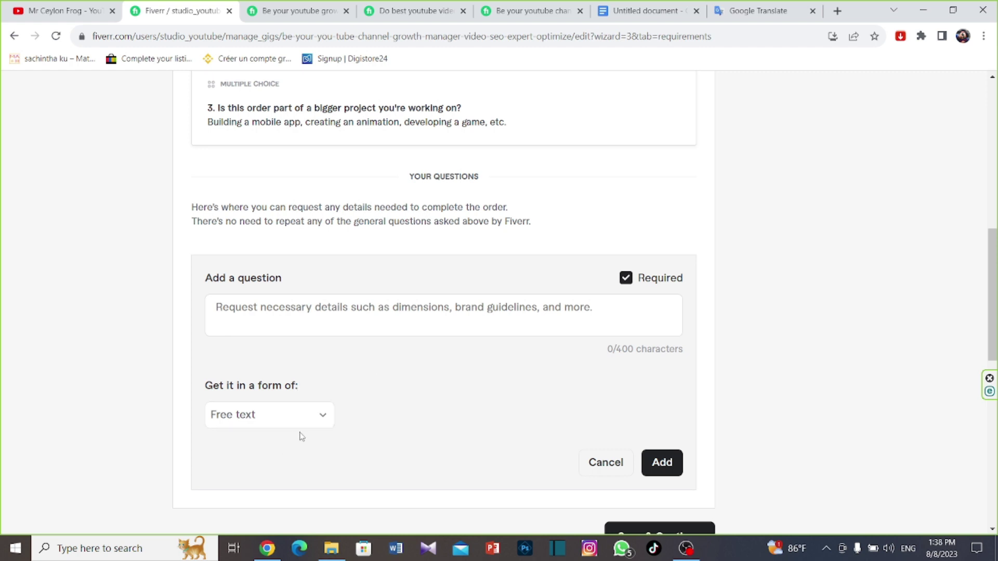
{"action": "left_click", "coordinate": [545, 298]}
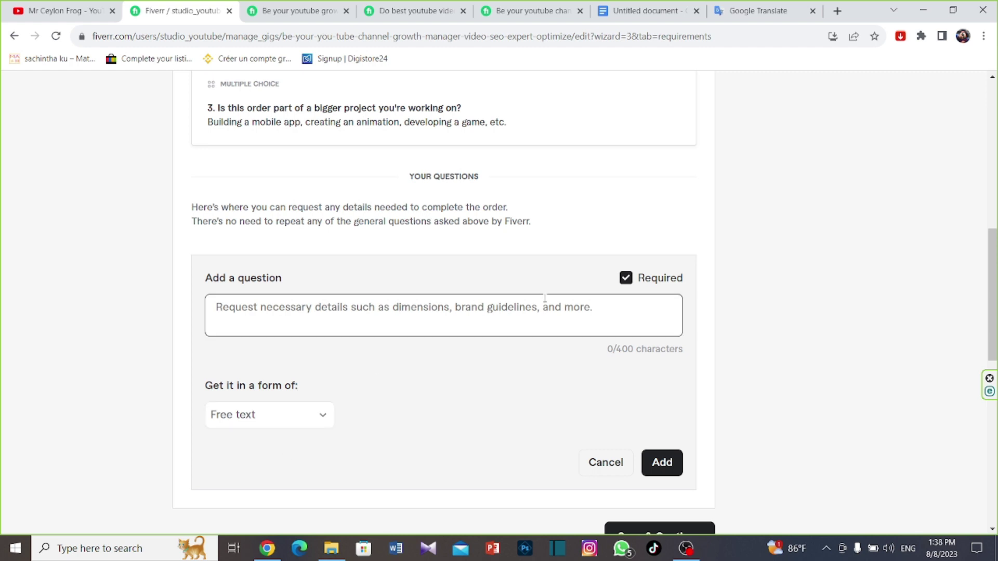
- Add attachment questions requesting YouTube video and channel links and free-text questions requesting a channel login invitation, and save the requirements
{"action": "left_click", "coordinate": [298, 408]}
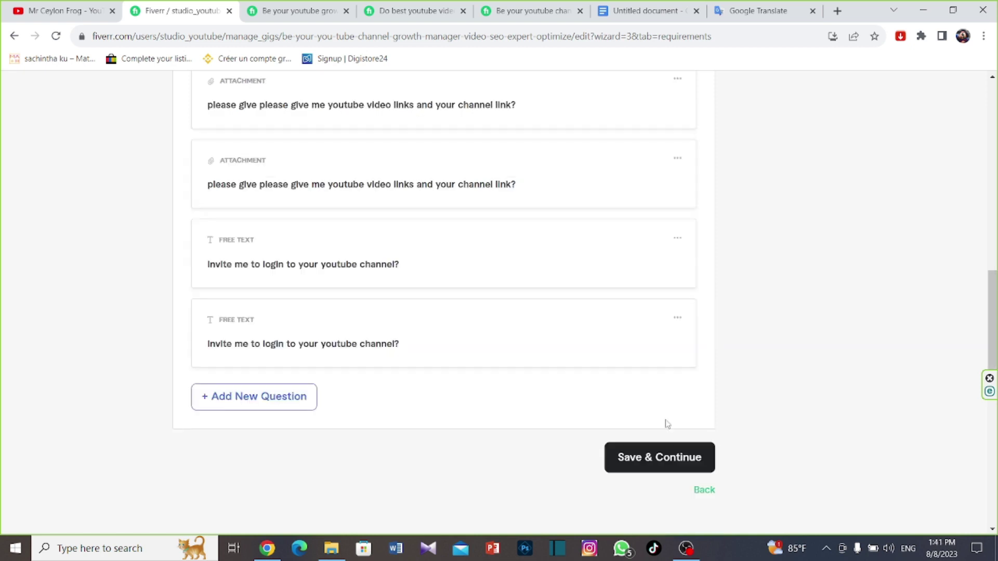
{"action": "scroll", "coordinate": [664, 421], "scroll_direction": "down", "scroll_amount": 5}
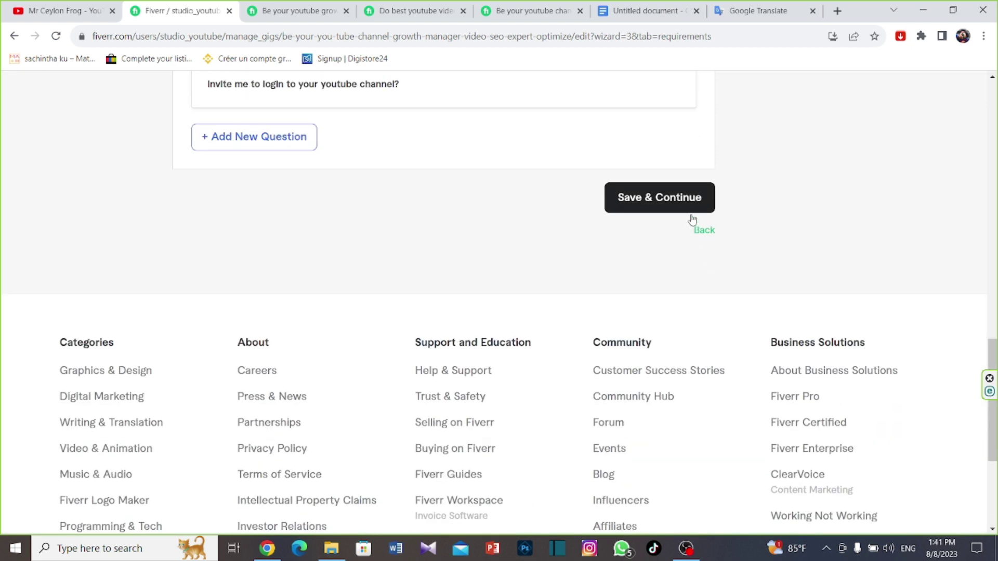
{"action": "left_click", "coordinate": [673, 213]}
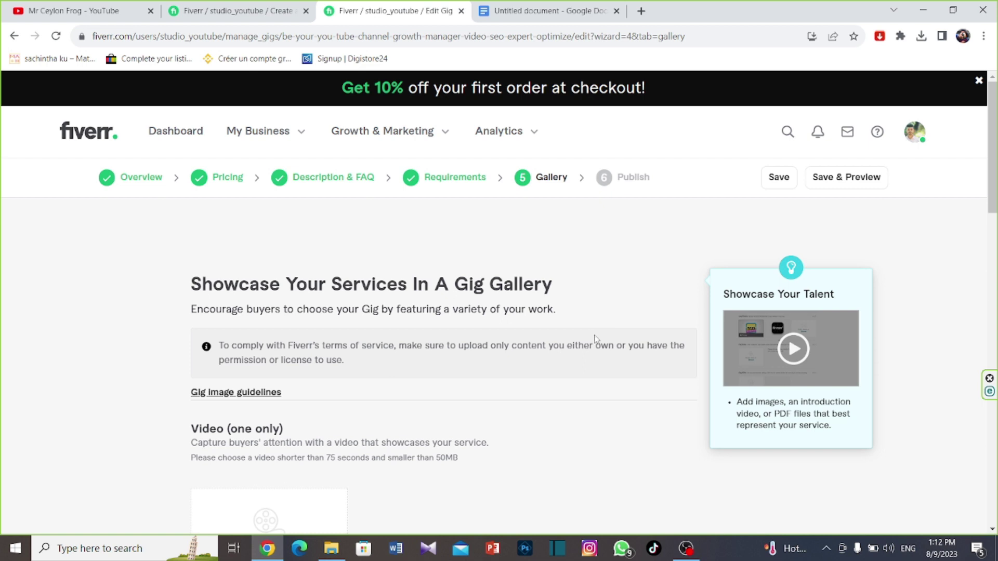
- Upload the Untitled-xc image from the Downloads folder as the first image of the gig gallery
{"action": "scroll", "coordinate": [526, 382], "scroll_direction": "down", "scroll_amount": 3}
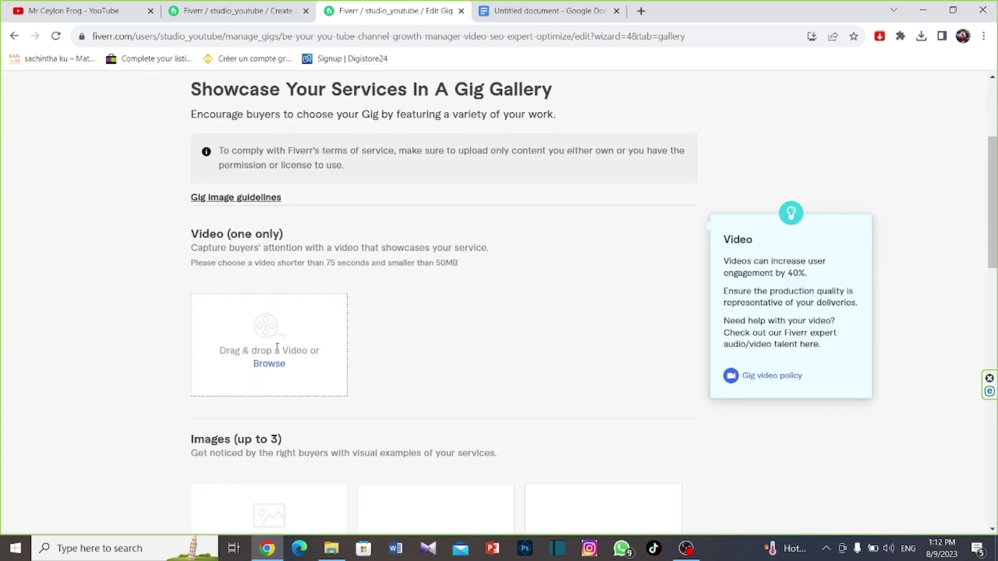
{"action": "scroll", "coordinate": [278, 345], "scroll_direction": "down", "scroll_amount": 1}
{"action": "scroll", "coordinate": [282, 347], "scroll_direction": "down", "scroll_amount": 3}
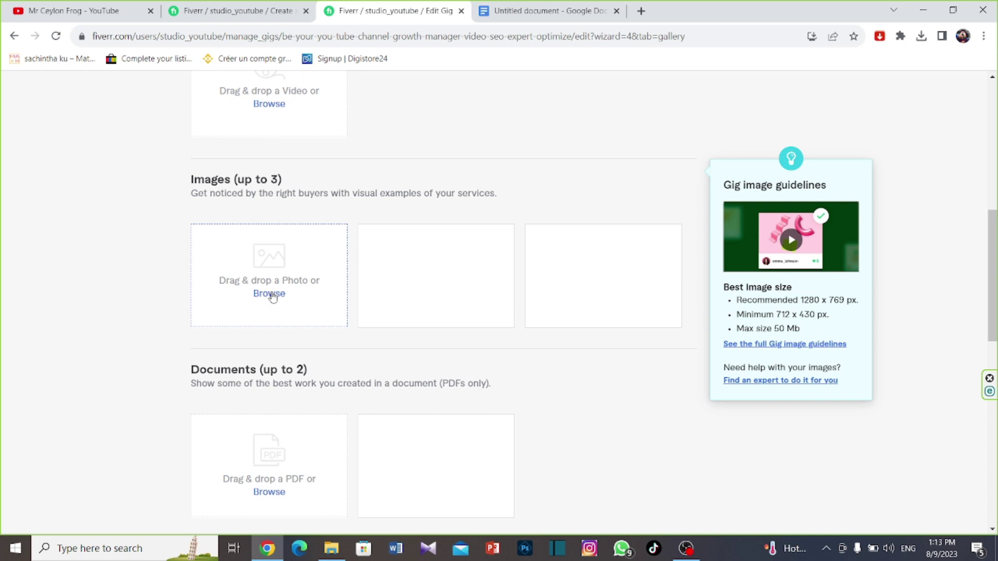
{"action": "left_click", "coordinate": [271, 294]}
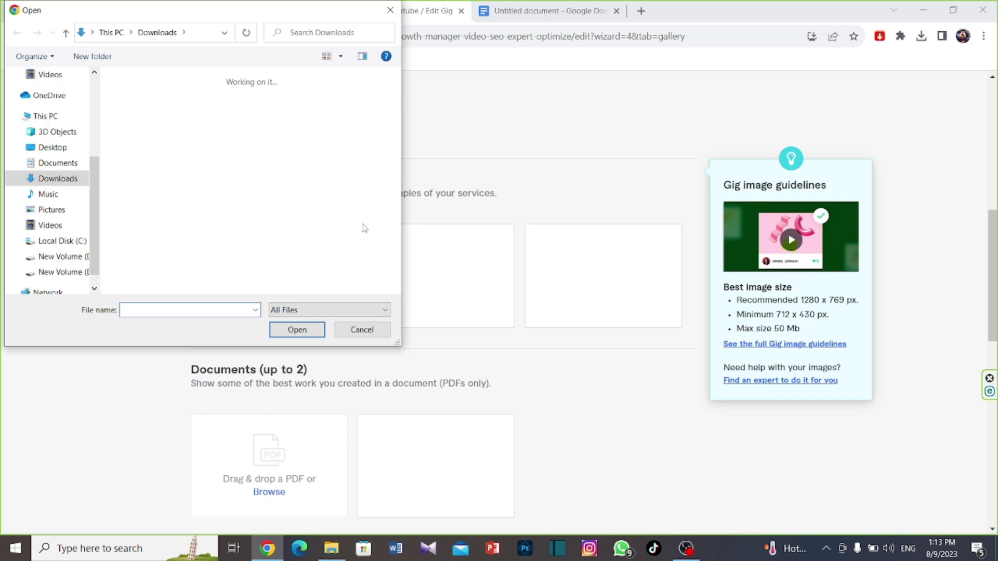
{"action": "scroll", "coordinate": [261, 185], "scroll_direction": "down", "scroll_amount": 3}
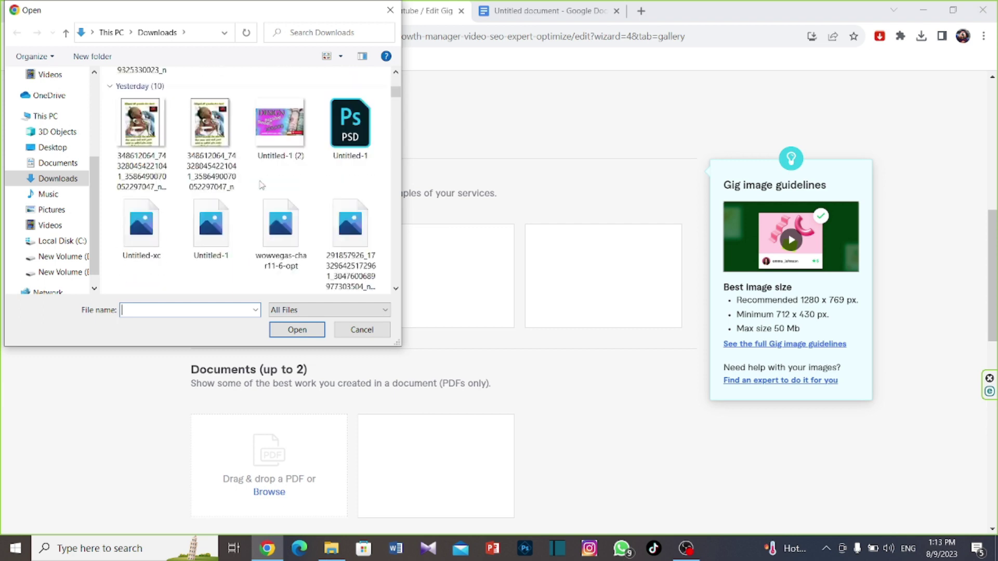
{"action": "left_click", "coordinate": [130, 229]}
{"action": "left_click", "coordinate": [274, 335]}
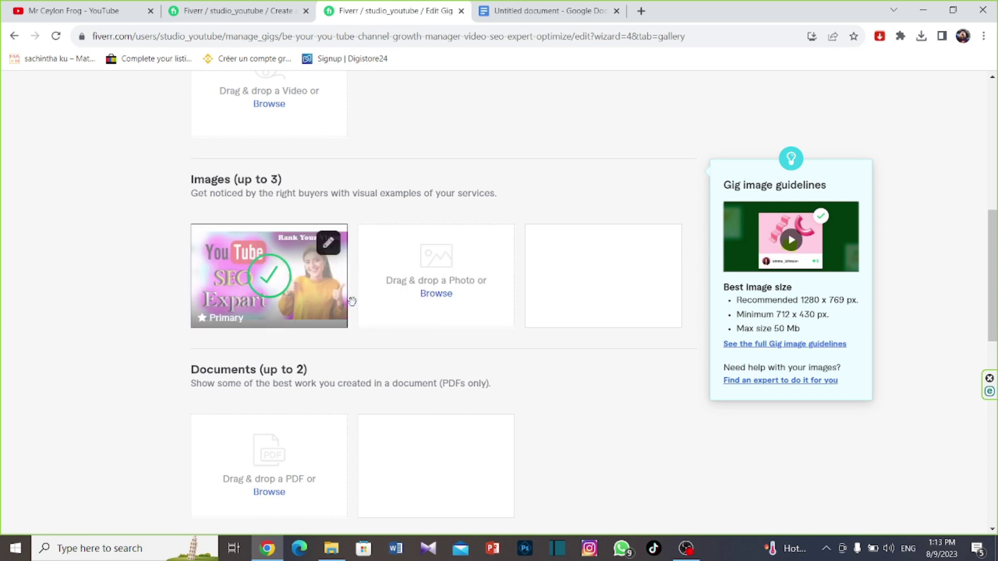
- Fill the two remaining gallery image slots with screenshots from the Downloads folder, including Screenshot (152), and save the gallery stage
{"action": "left_click", "coordinate": [442, 297]}
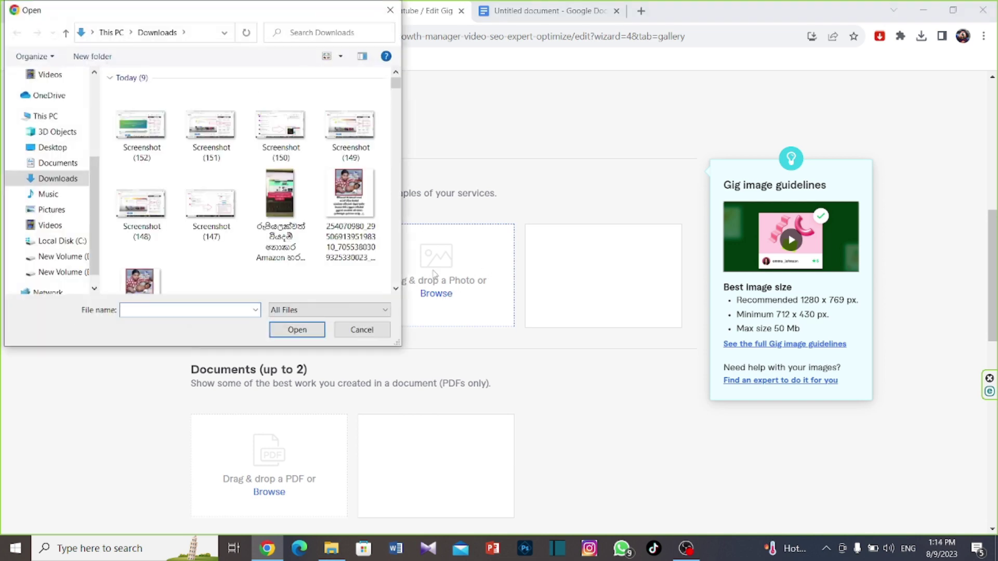
{"action": "left_click", "coordinate": [158, 127]}
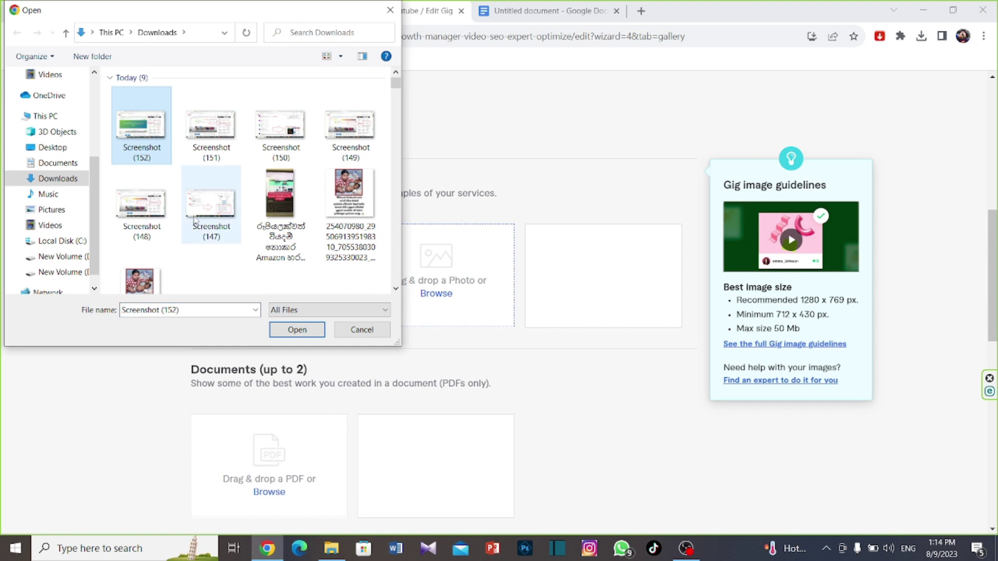
{"action": "key", "text": "Return"}
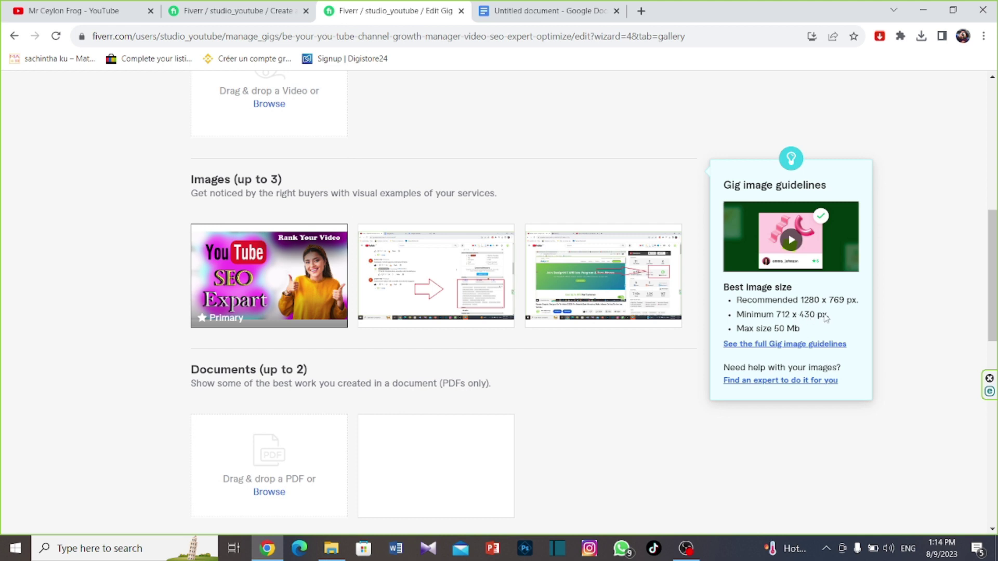
{"action": "mouse_move", "coordinate": [292, 251]}
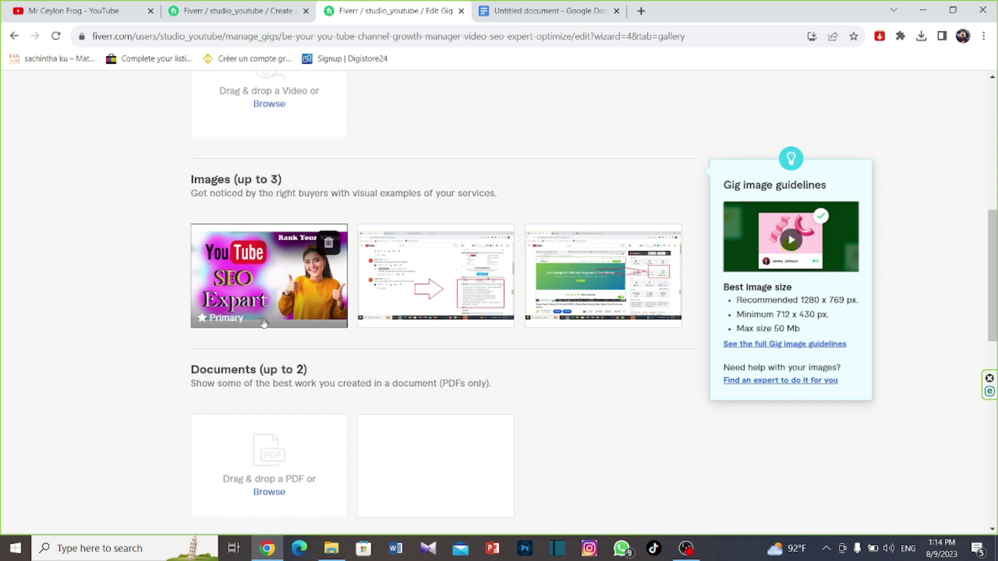
{"action": "scroll", "coordinate": [551, 387], "scroll_direction": "down", "scroll_amount": 3}
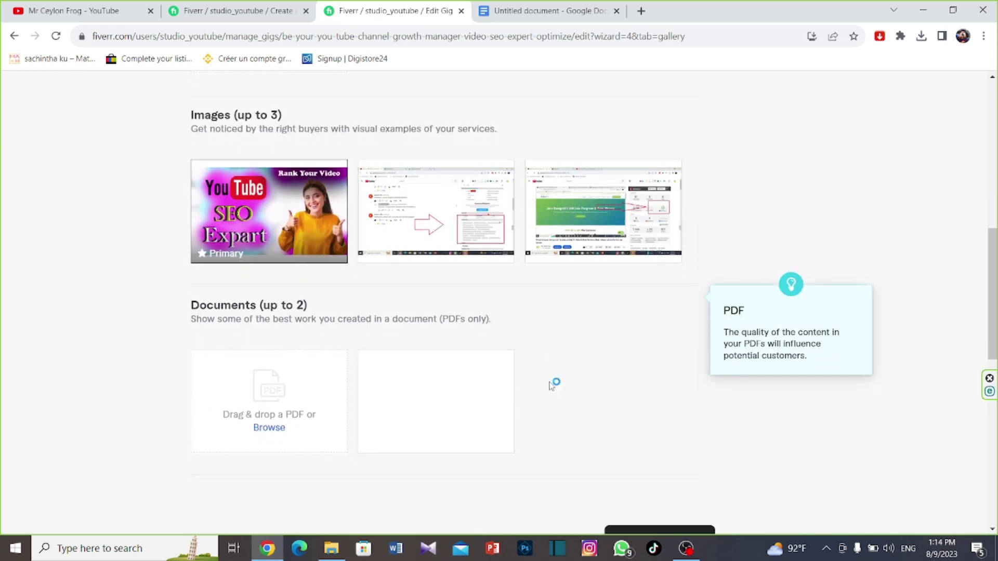
{"action": "scroll", "coordinate": [549, 389], "scroll_direction": "down", "scroll_amount": 2}
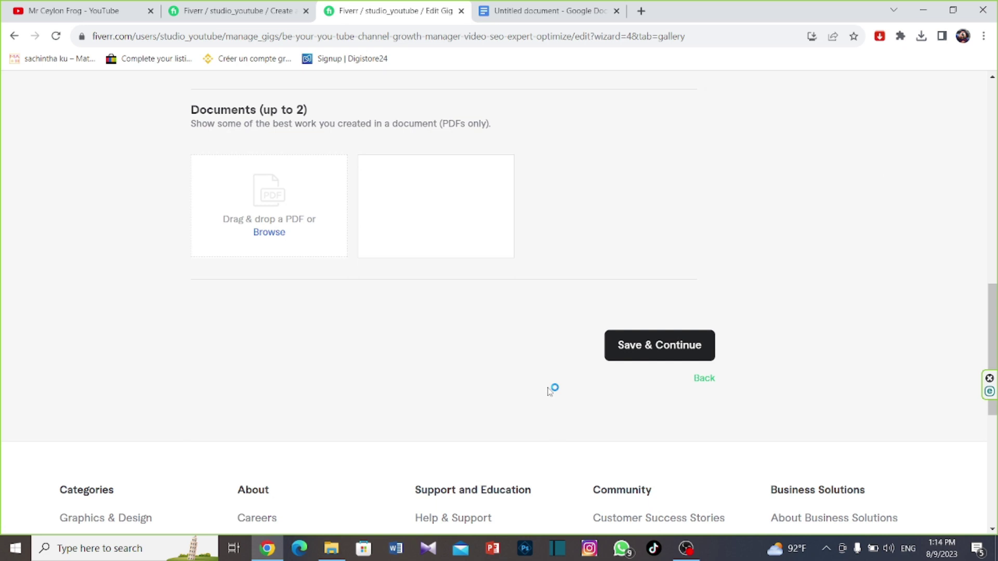
{"action": "left_click", "coordinate": [664, 351]}
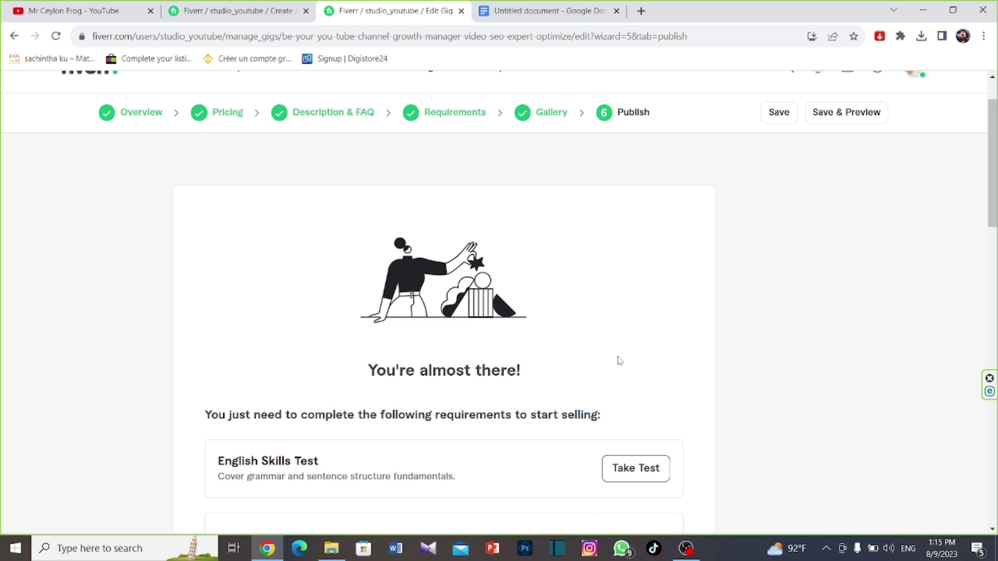
- Answer No to being a U.S. person in the Form W-9 check, save the answer and dismiss the confirmation
{"action": "scroll", "coordinate": [528, 394], "scroll_direction": "down", "scroll_amount": 5}
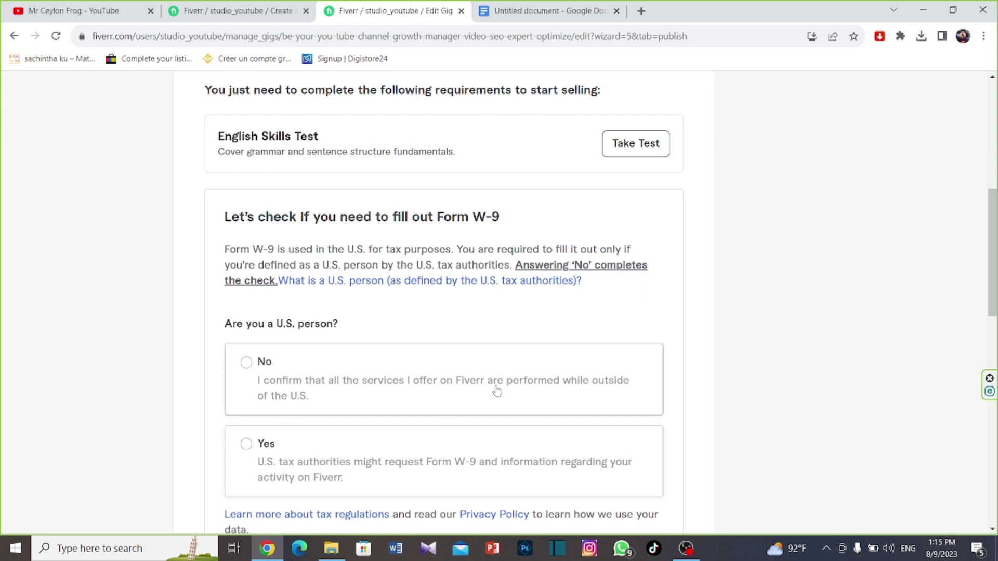
{"action": "scroll", "coordinate": [516, 378], "scroll_direction": "down", "scroll_amount": 1}
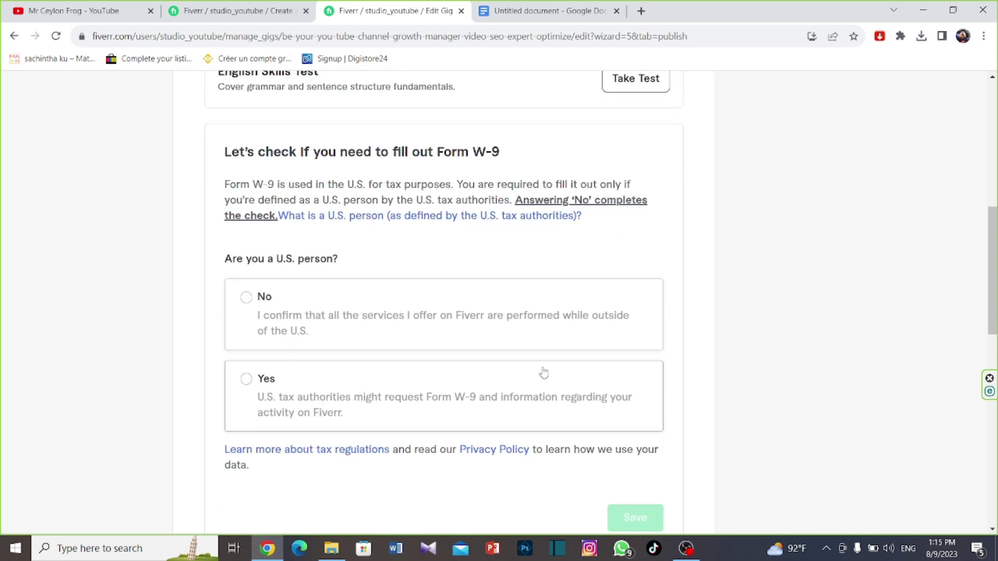
{"action": "left_click", "coordinate": [243, 300]}
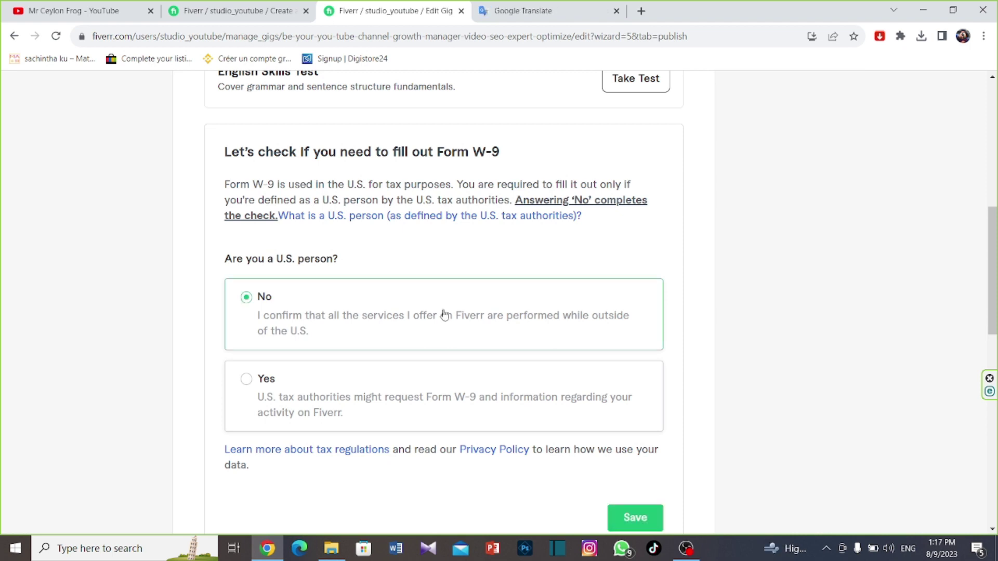
{"action": "scroll", "coordinate": [528, 375], "scroll_direction": "down", "scroll_amount": 2}
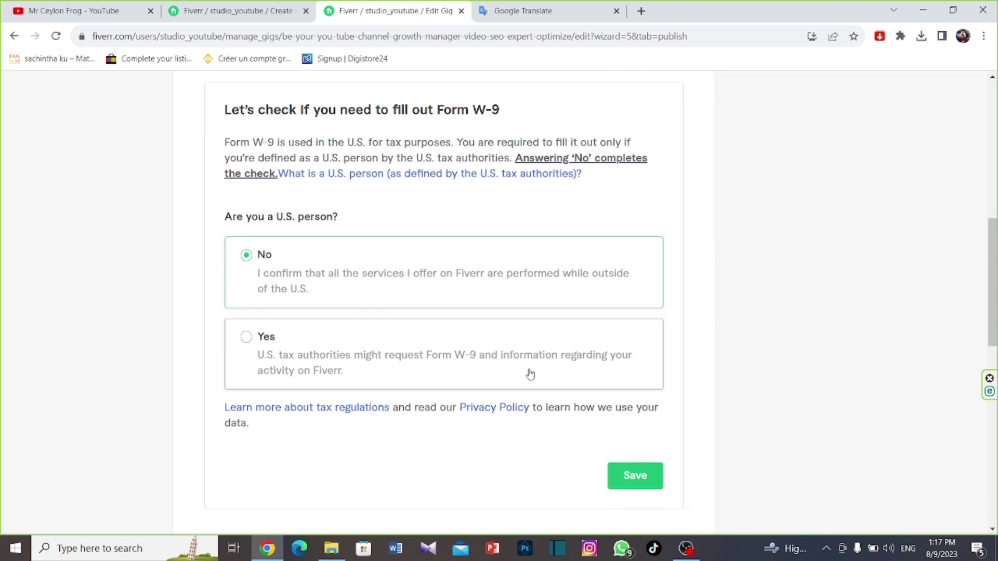
{"action": "left_click", "coordinate": [632, 393]}
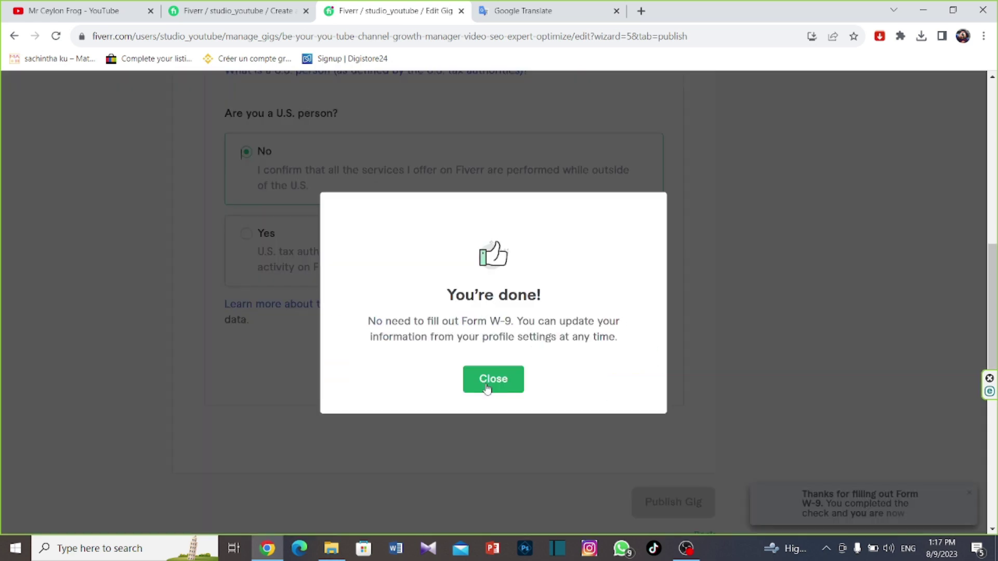
{"action": "left_click", "coordinate": [487, 388]}
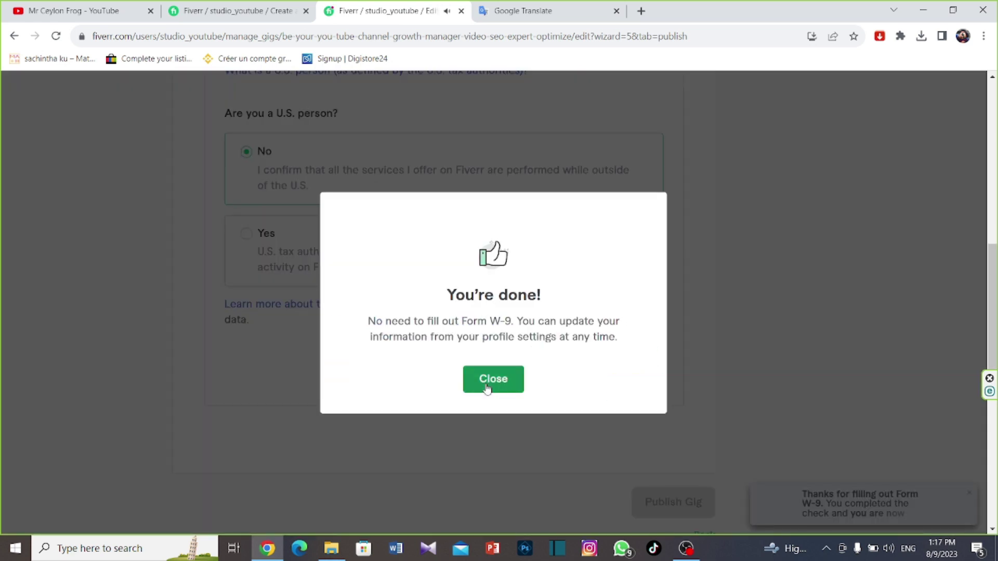
- Open the required English Skills Test from the Publish stage and read through its syllabus, duration, question format and instructions
{"action": "scroll", "coordinate": [689, 446], "scroll_direction": "up", "scroll_amount": 3}
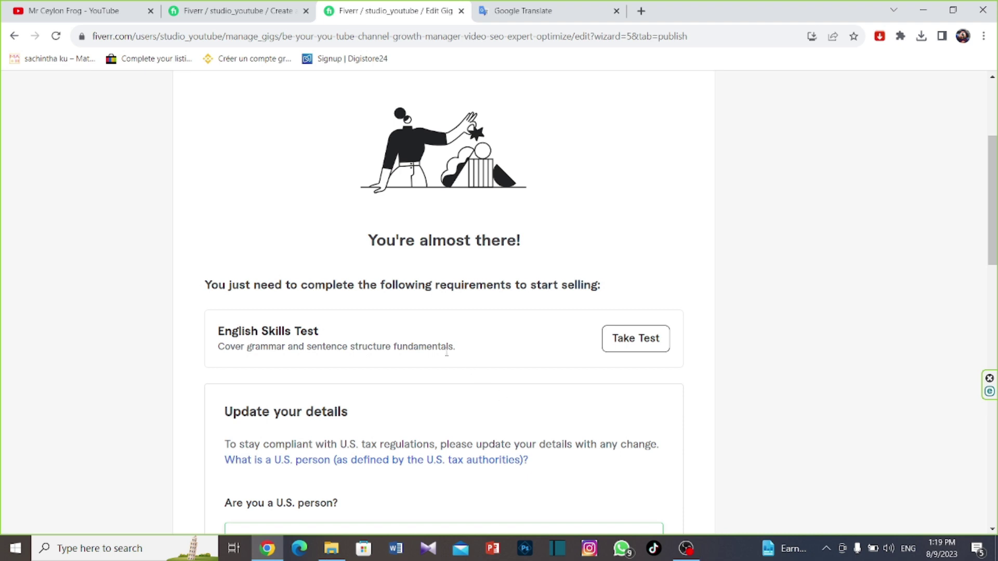
{"action": "scroll", "coordinate": [613, 413], "scroll_direction": "down", "scroll_amount": 5}
{"action": "scroll", "coordinate": [606, 372], "scroll_direction": "down", "scroll_amount": 6}
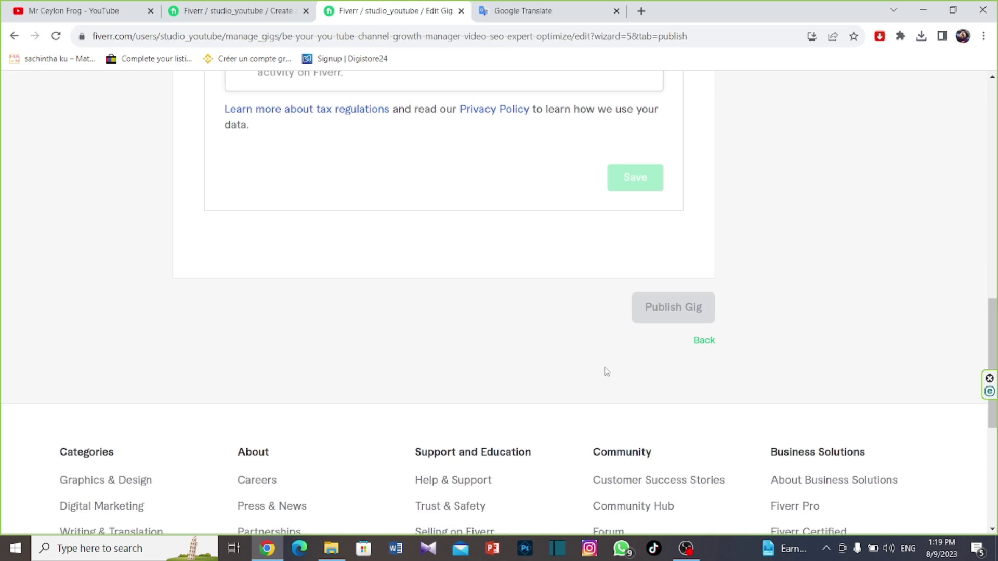
{"action": "scroll", "coordinate": [606, 372], "scroll_direction": "up", "scroll_amount": 10}
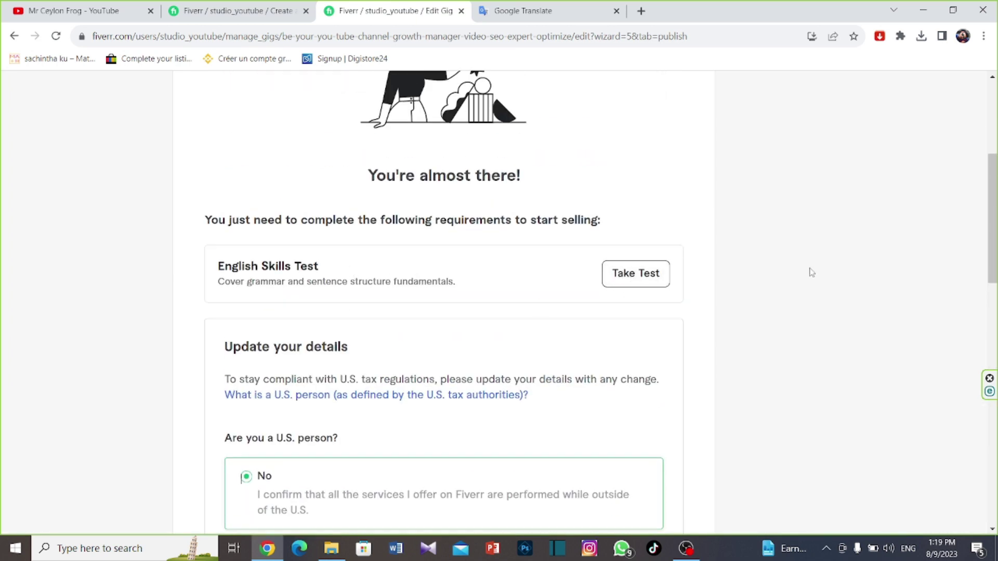
{"action": "left_click", "coordinate": [620, 280]}
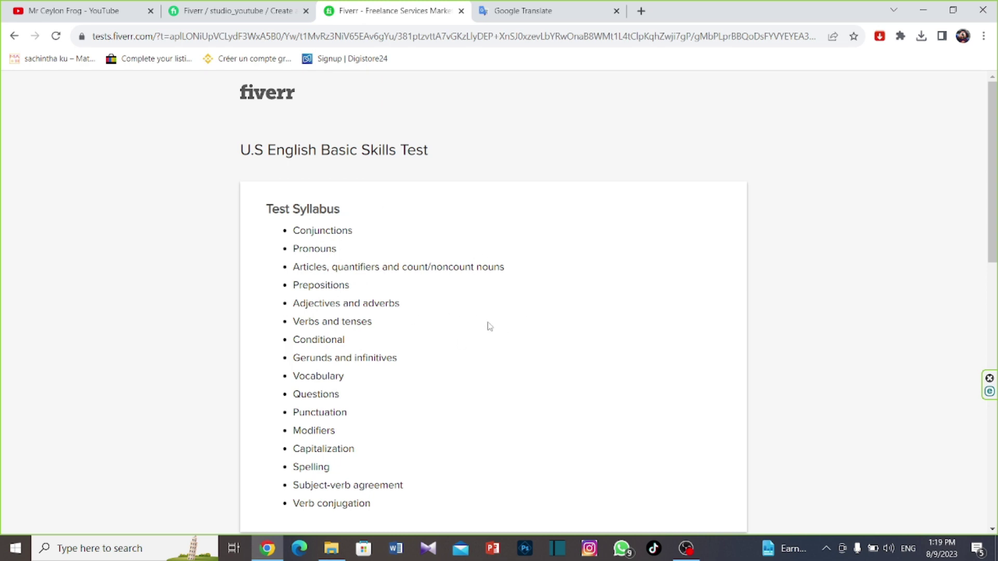
{"action": "scroll", "coordinate": [490, 325], "scroll_direction": "down", "scroll_amount": 7}
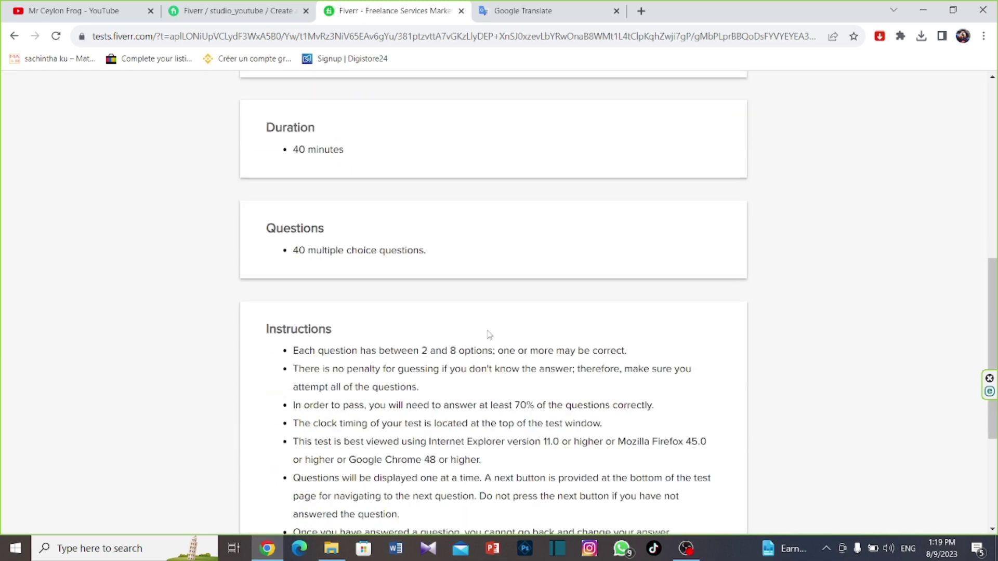
{"action": "scroll", "coordinate": [577, 278], "scroll_direction": "down", "scroll_amount": 3}
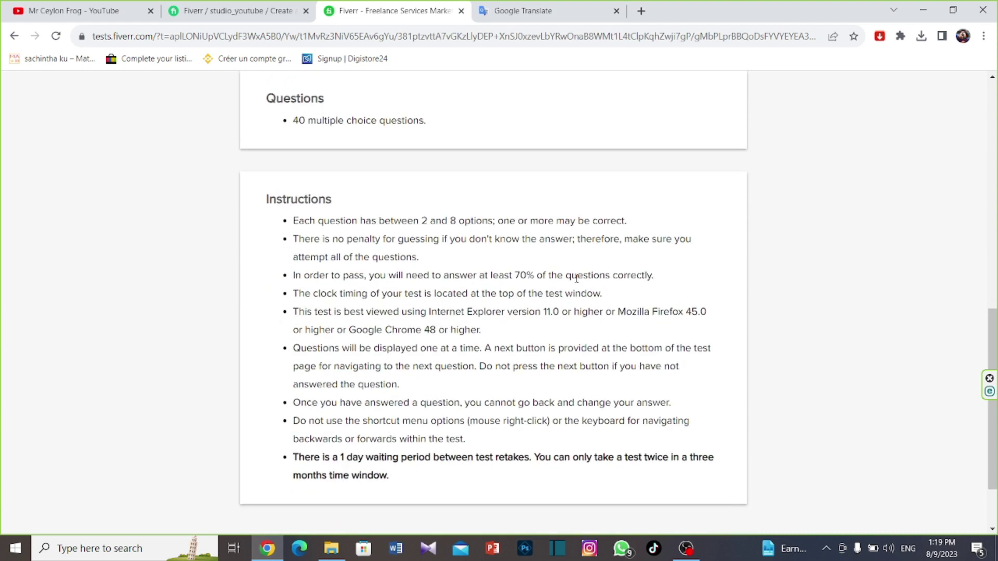
{"action": "scroll", "coordinate": [576, 279], "scroll_direction": "down", "scroll_amount": 2}
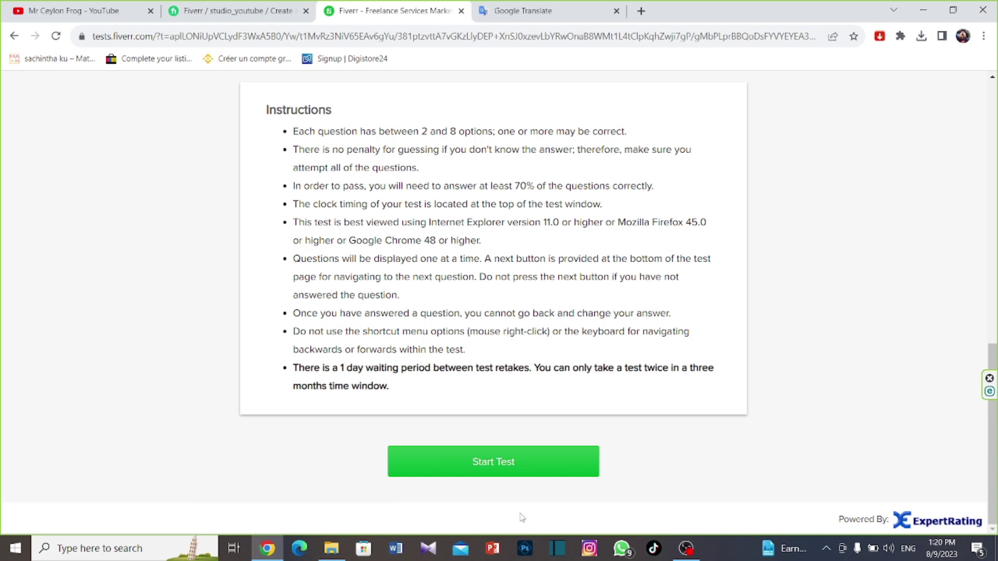
{"action": "scroll", "coordinate": [521, 517], "scroll_direction": "up", "scroll_amount": 10}
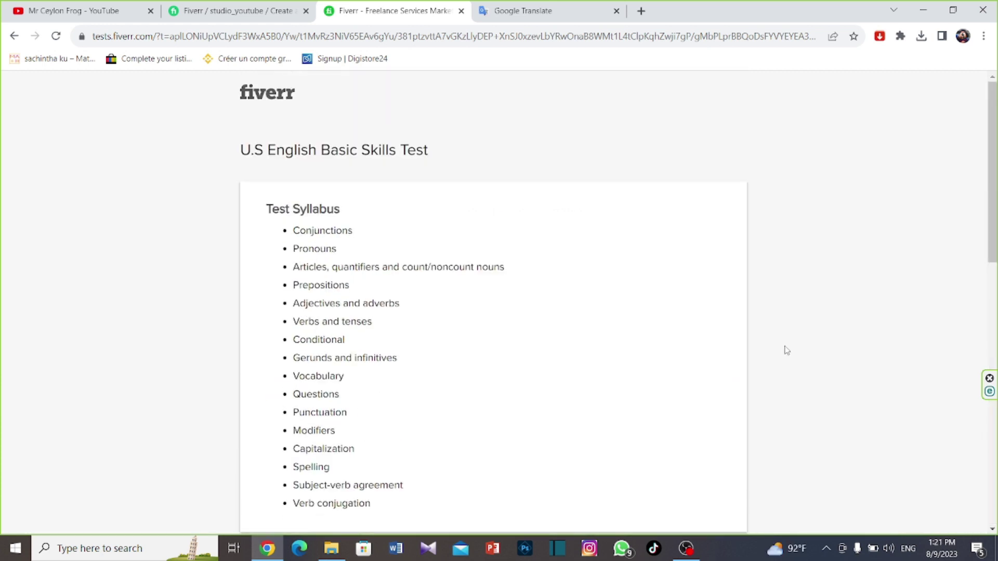
{"action": "scroll", "coordinate": [735, 367], "scroll_direction": "down", "scroll_amount": 8}
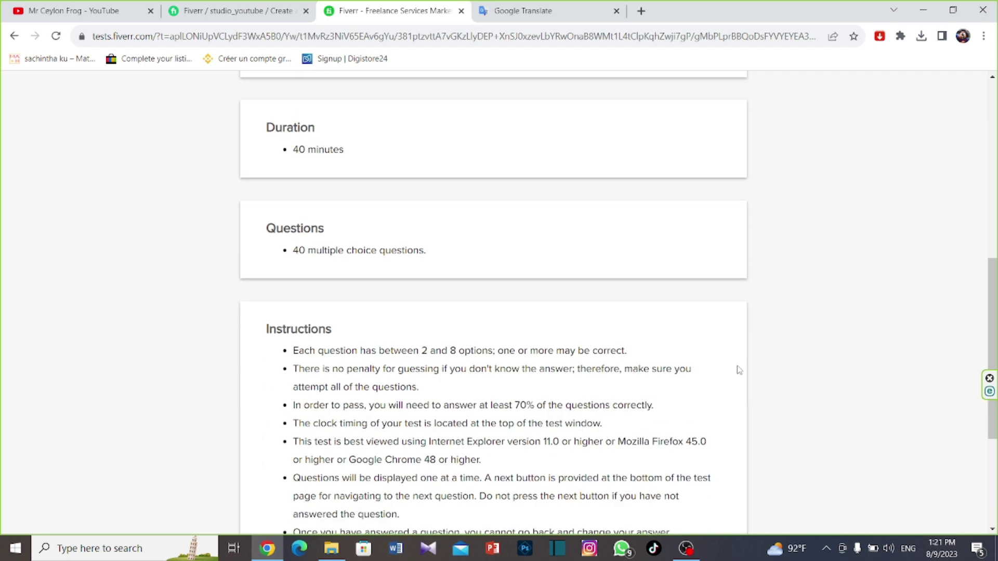
{"action": "scroll", "coordinate": [739, 370], "scroll_direction": "down", "scroll_amount": 4}
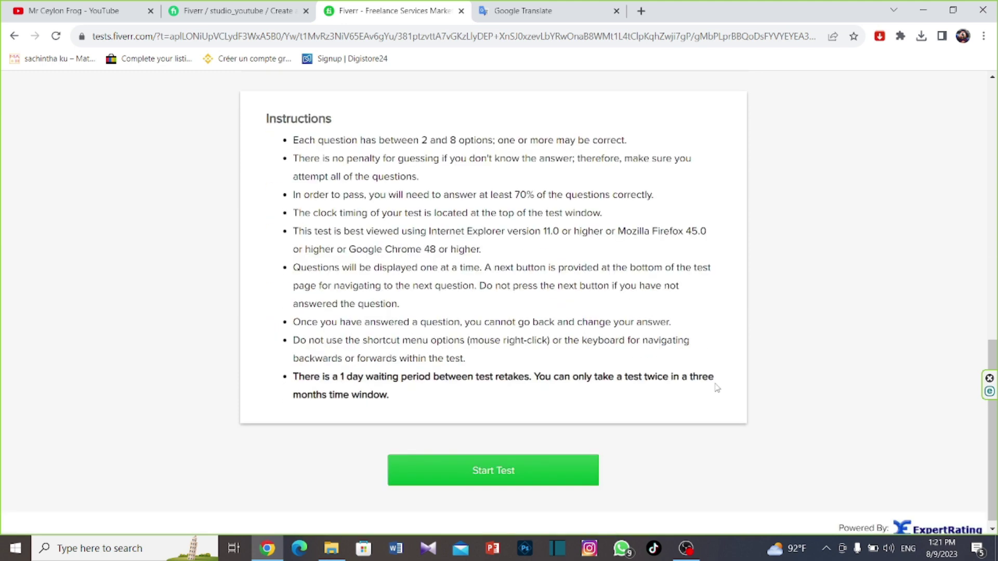